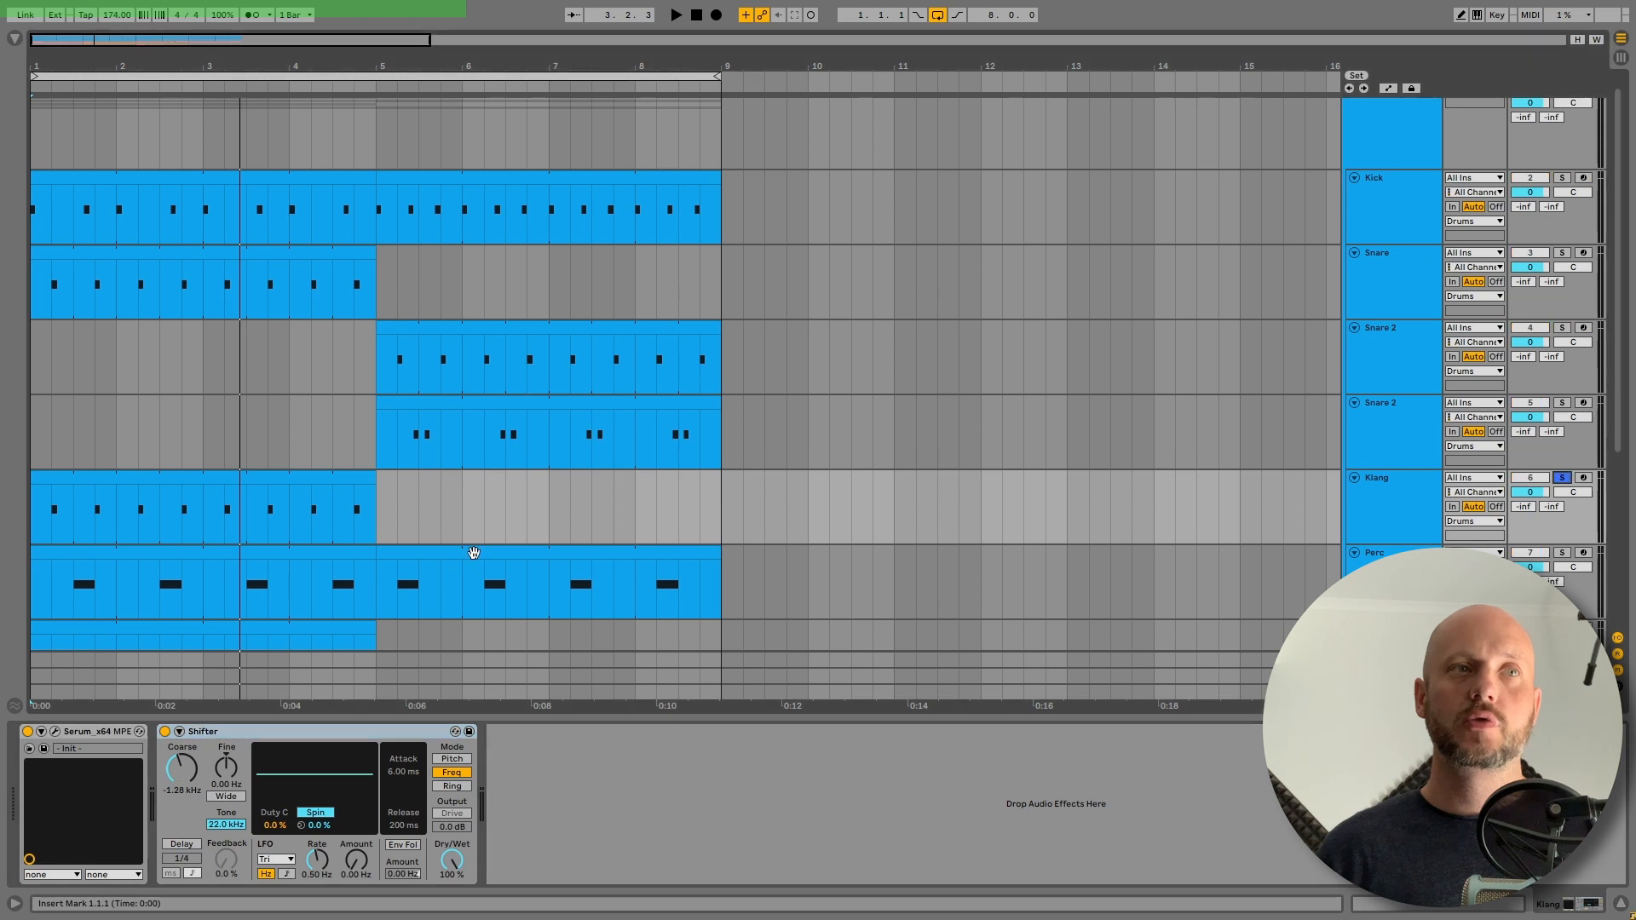
# Compare the Klang sound during playback with the Shifter effect bypassed and enabled.
pyautogui.press('space')
pyautogui.click(165, 731)
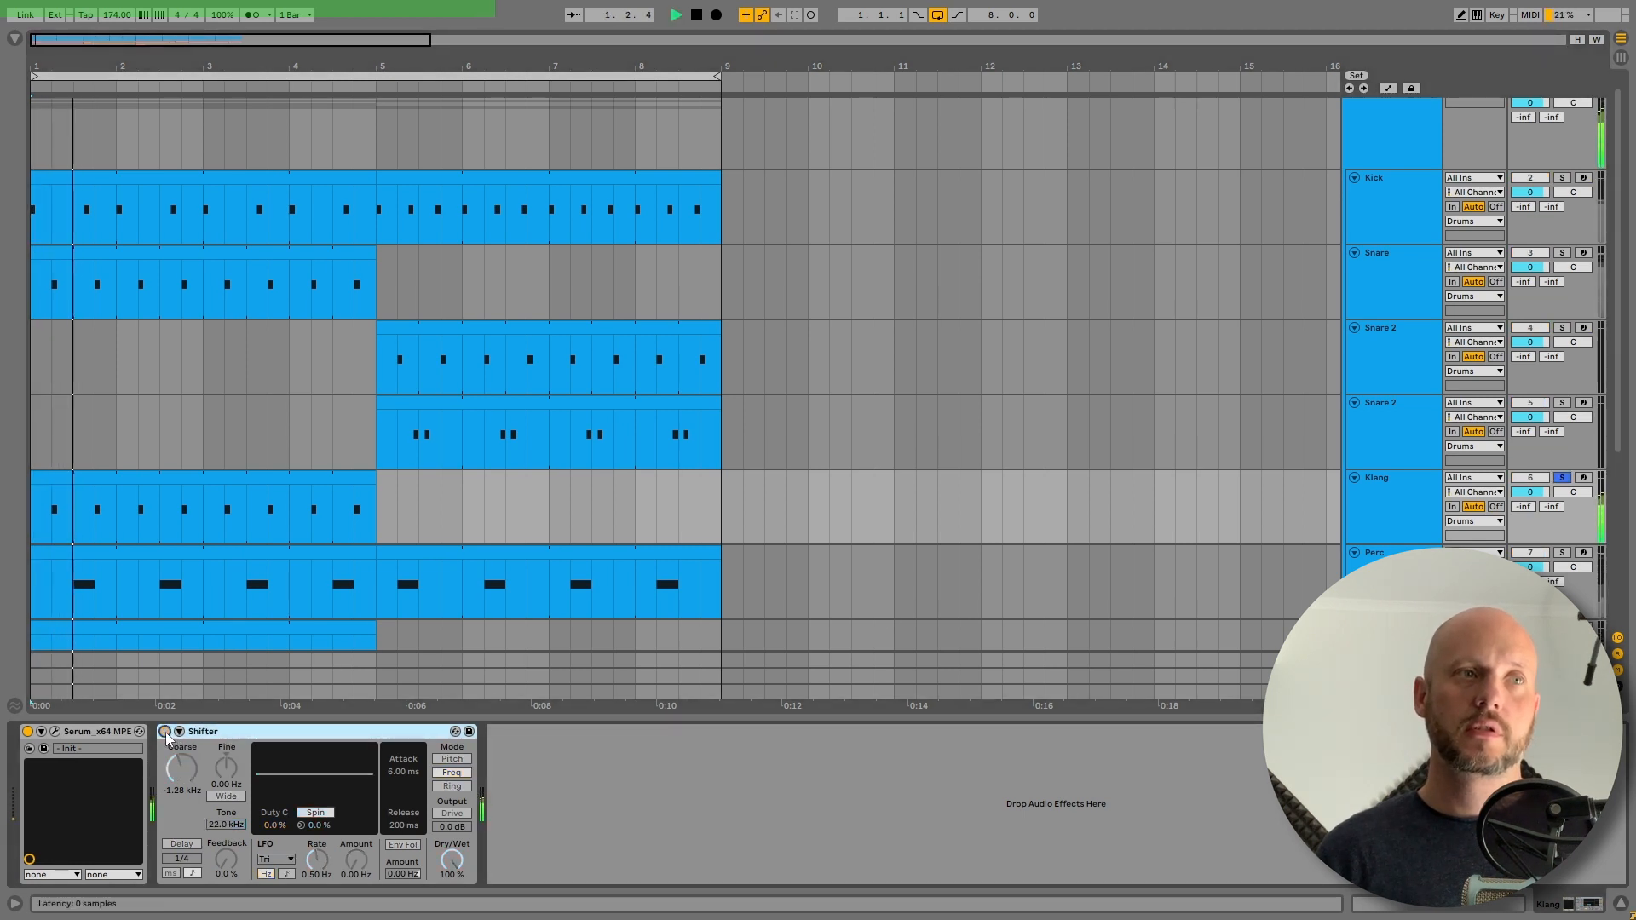
pyautogui.click(165, 731)
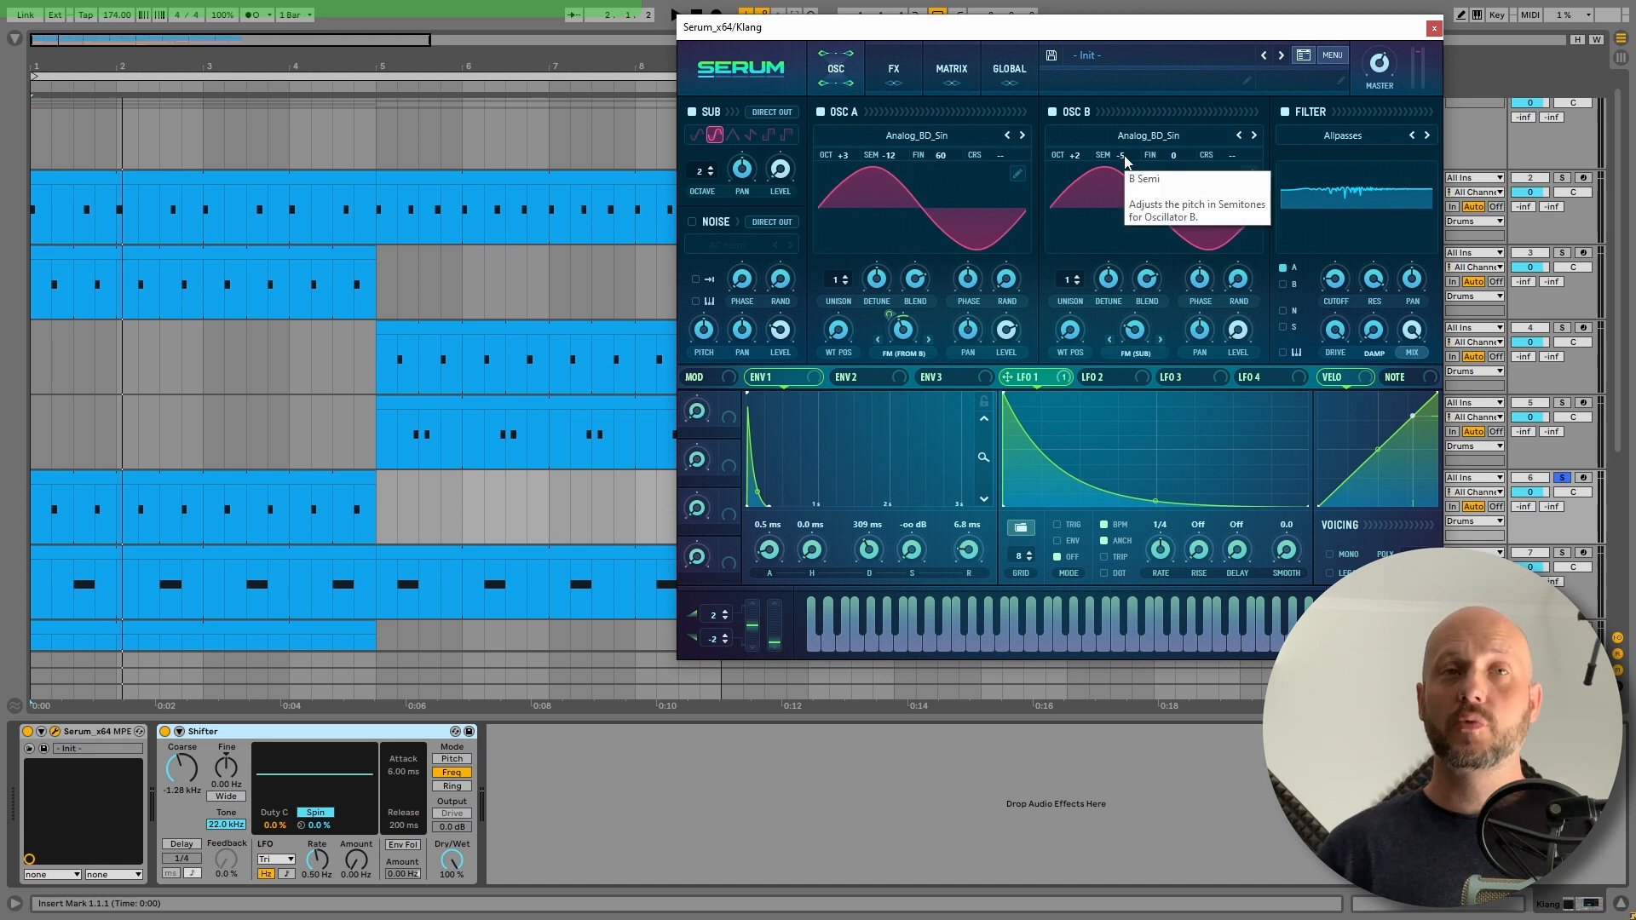
# Try oscillator B at -10 semitones with the Drums group soloed, and return it to -5.
pyautogui.moveTo(1125, 161); pyautogui.dragTo(1133, 213)
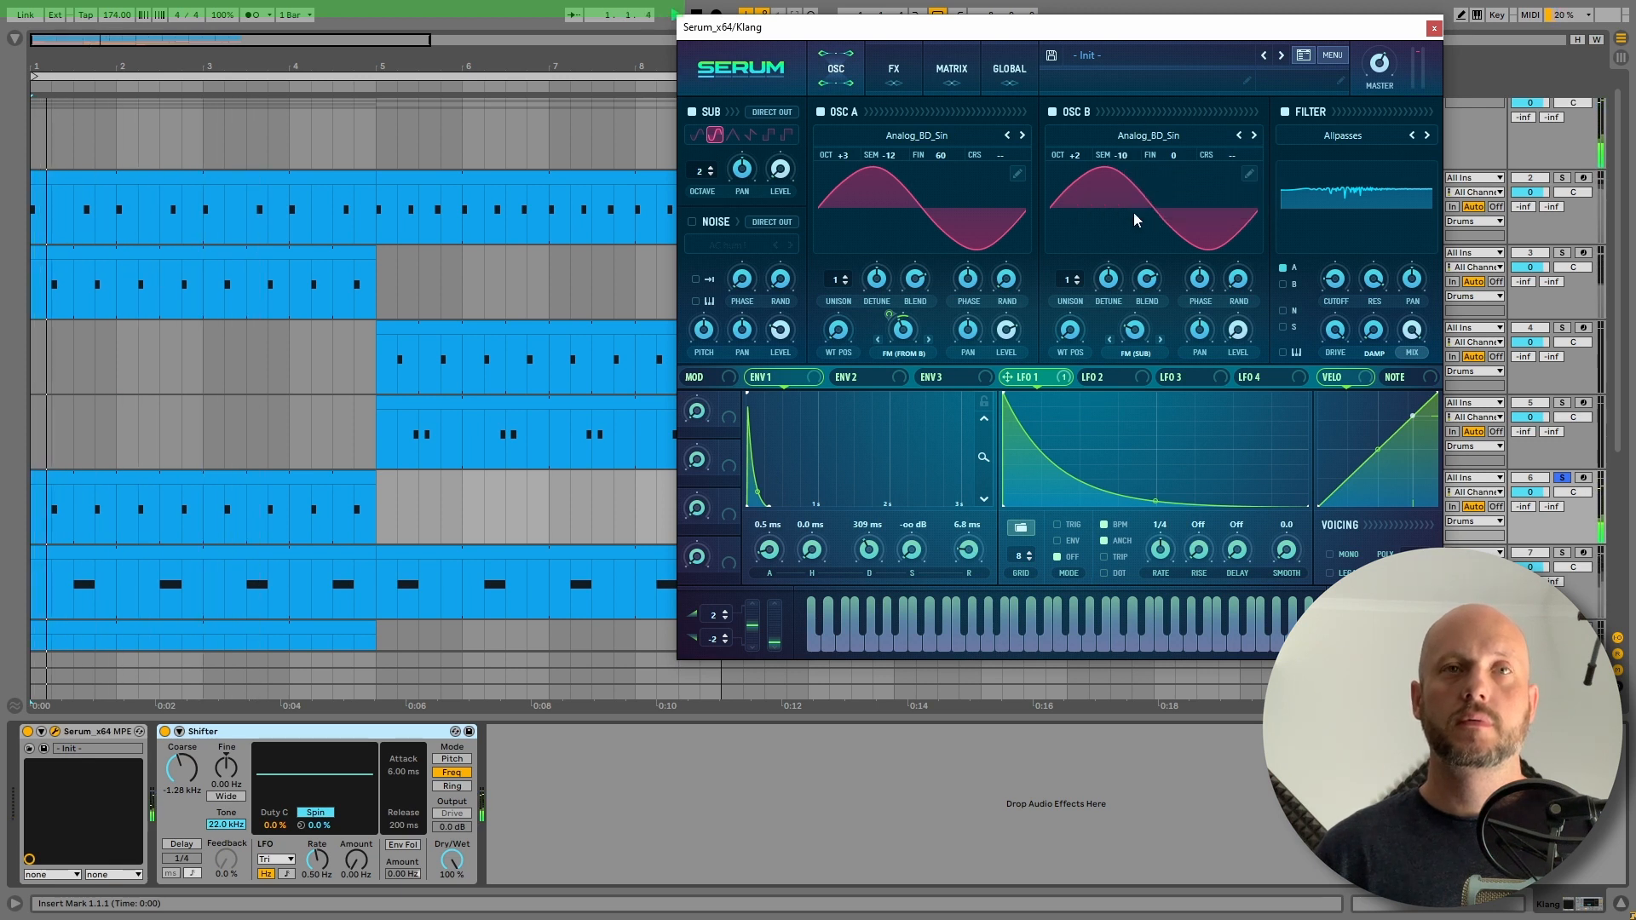
pyautogui.scroll(1, 1560, 123)
pyautogui.click(1564, 106)
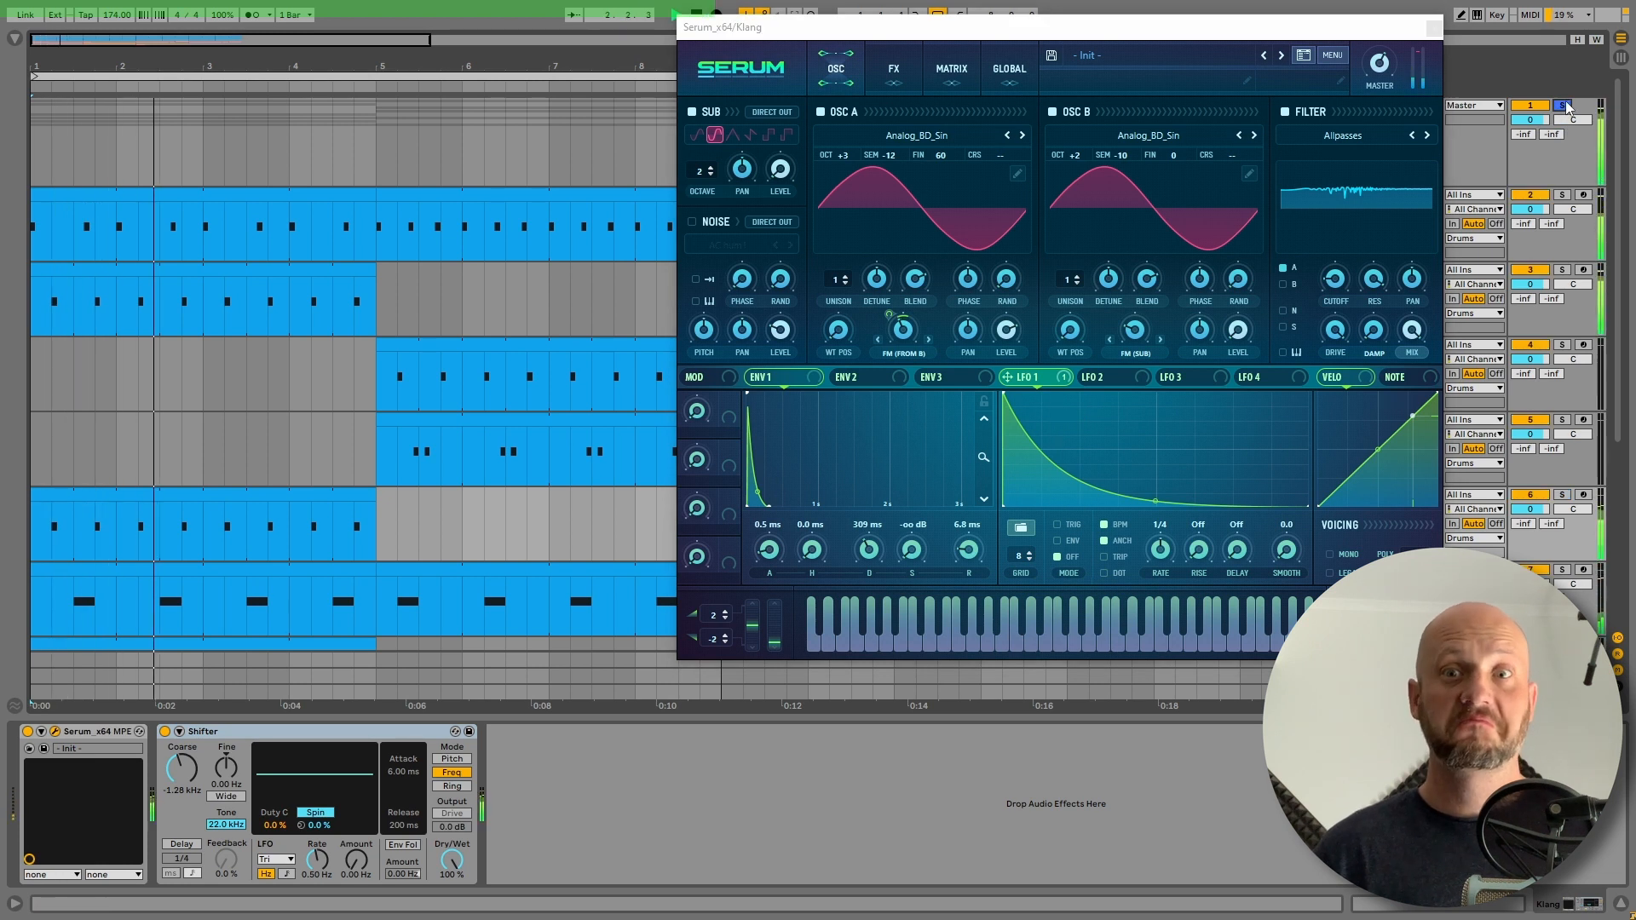
pyautogui.press('space')
pyautogui.moveTo(1126, 156); pyautogui.dragTo(1128, 131)
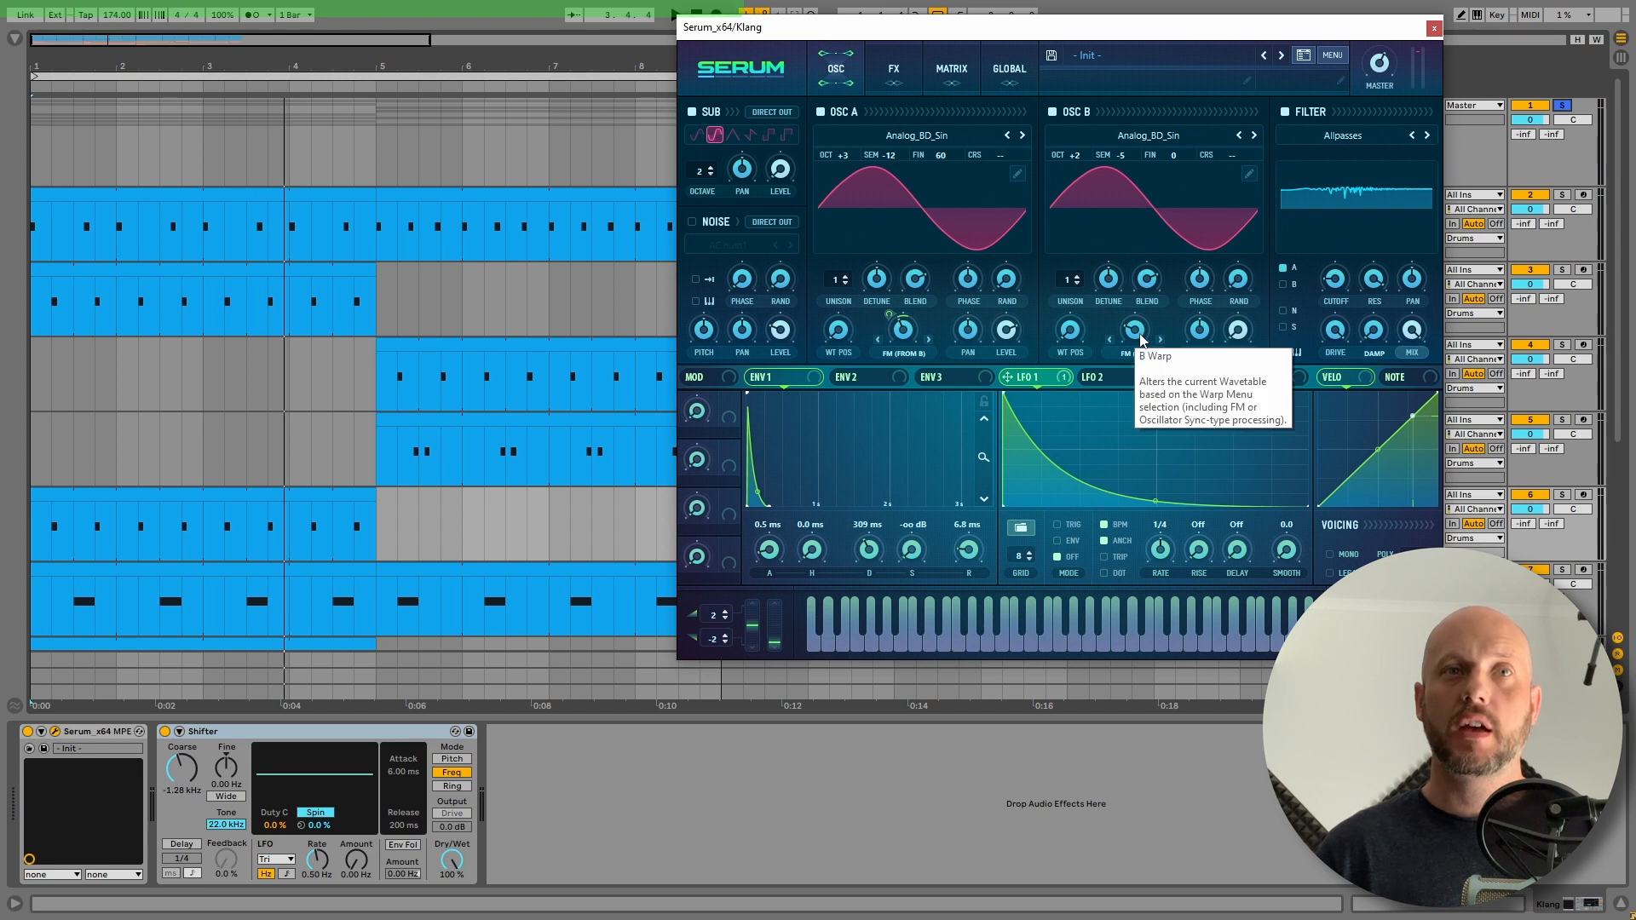
# Adjust the FM warp amounts of Klang's oscillators A and B during playback, setting B Warp to 28%.
pyautogui.press('space')
pyautogui.moveTo(1141, 339); pyautogui.dragTo(1141, 324)
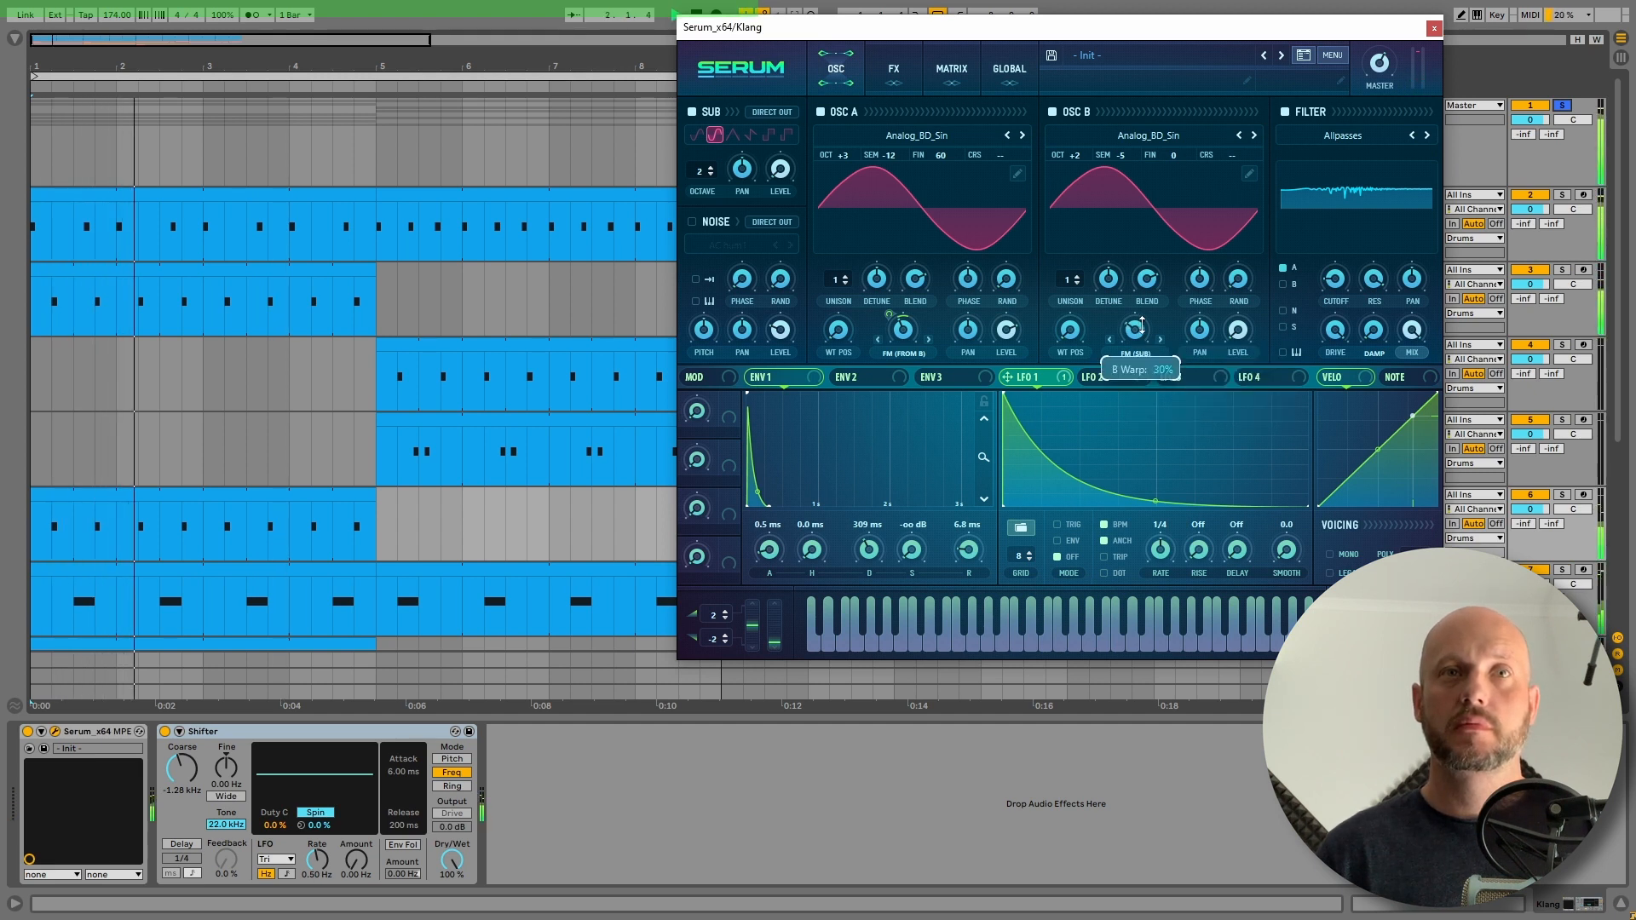
pyautogui.moveTo(911, 331); pyautogui.dragTo(916, 328)
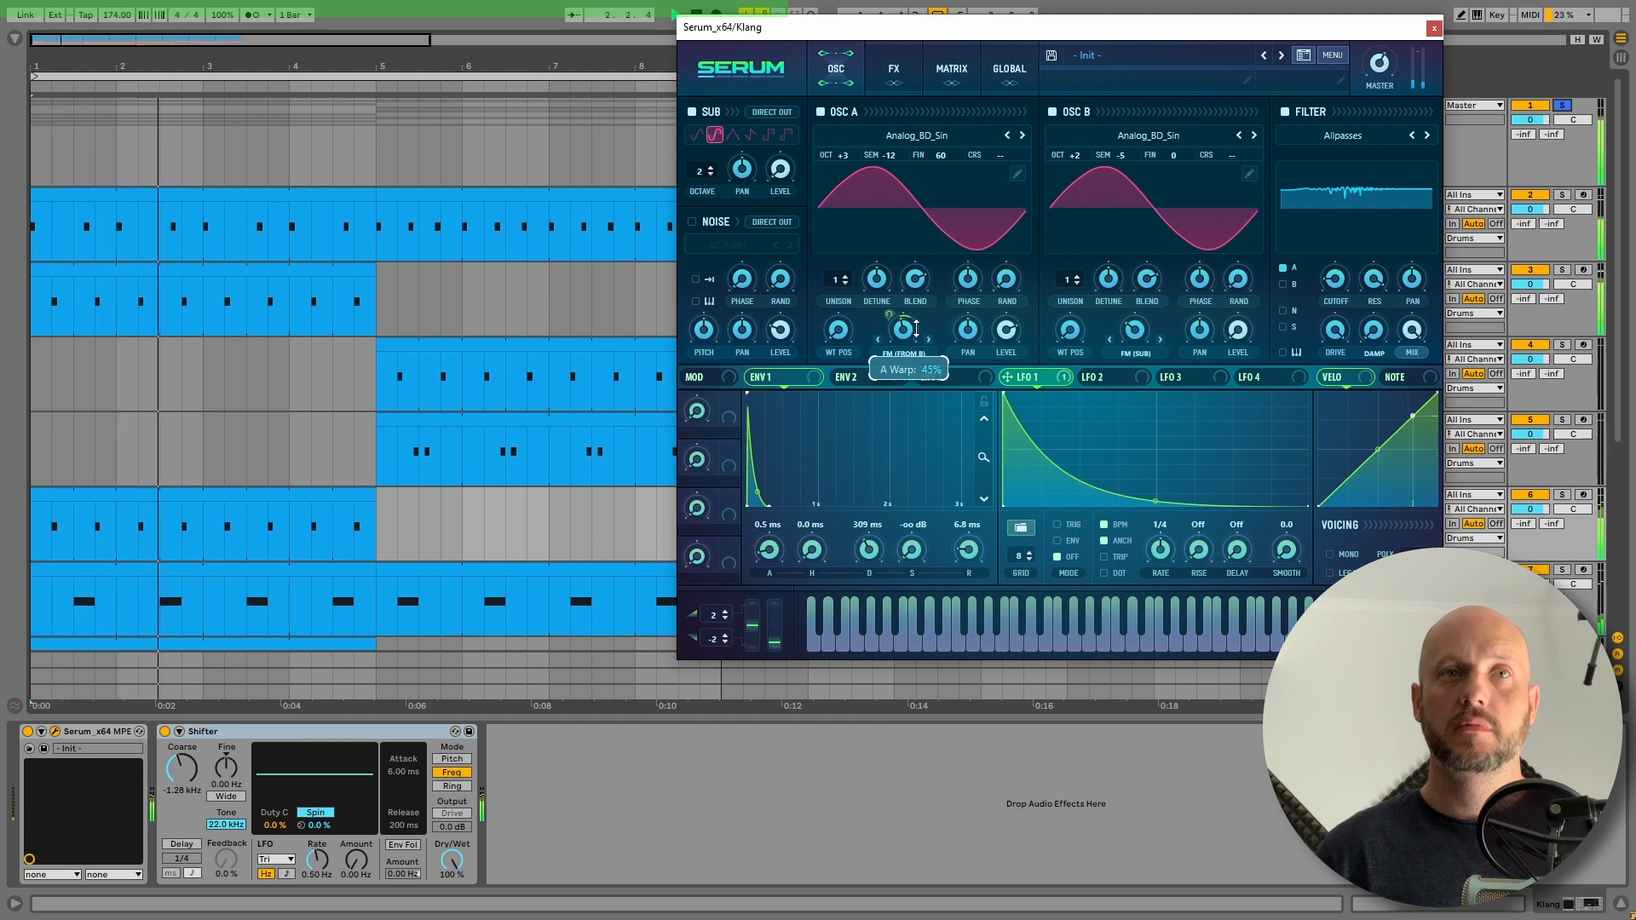
pyautogui.press('space')
pyautogui.moveTo(1138, 342)
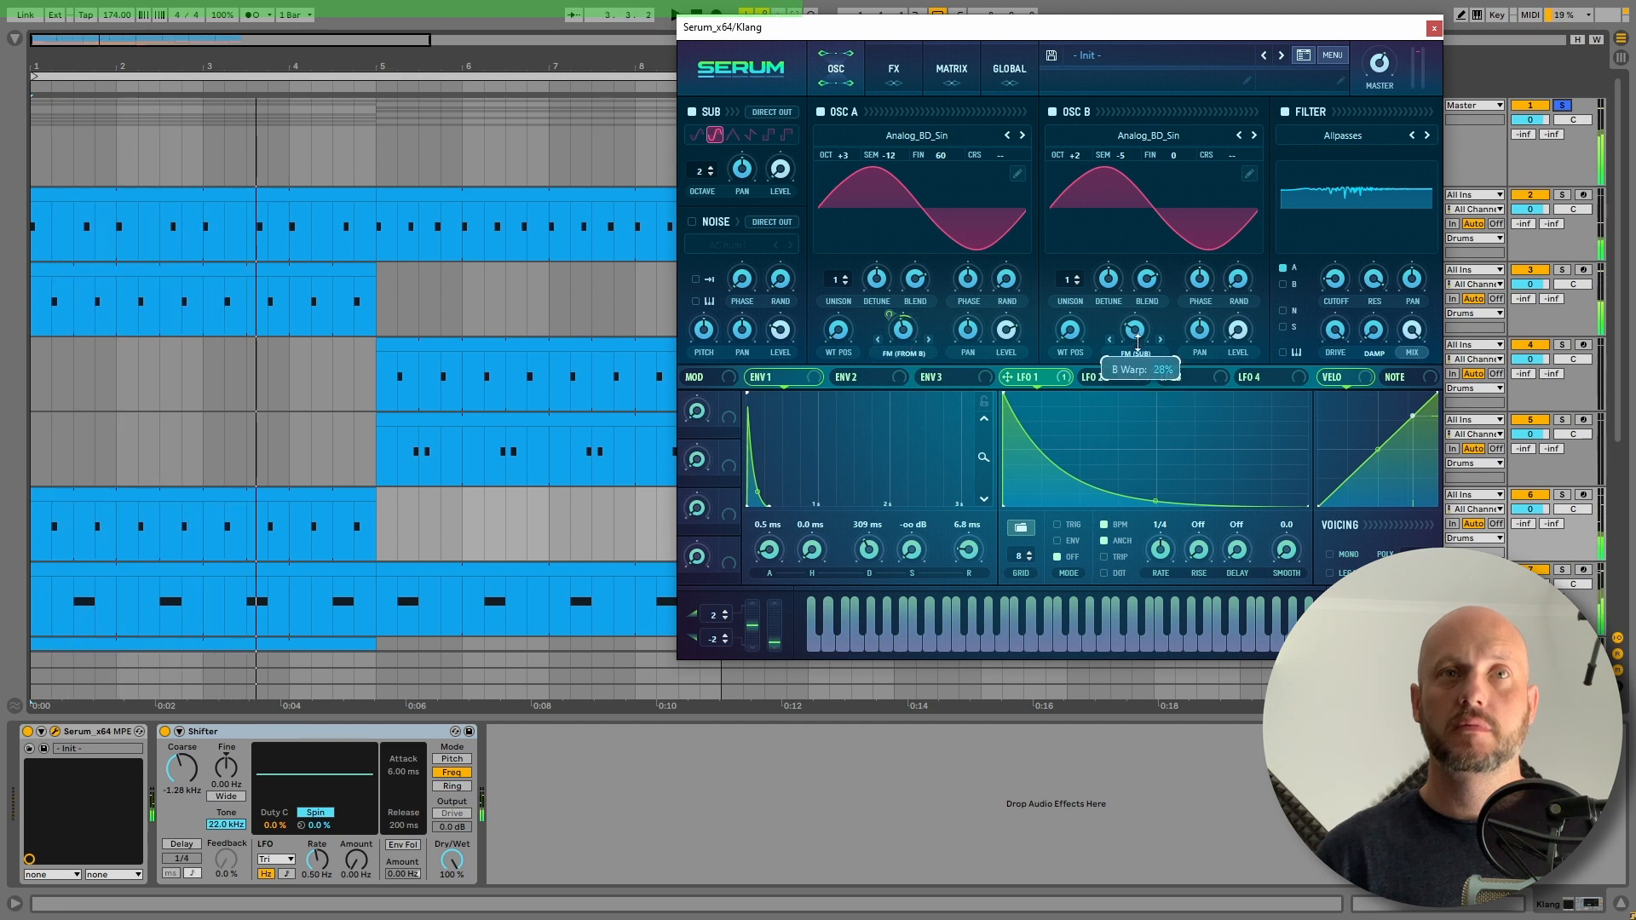
pyautogui.press('space')
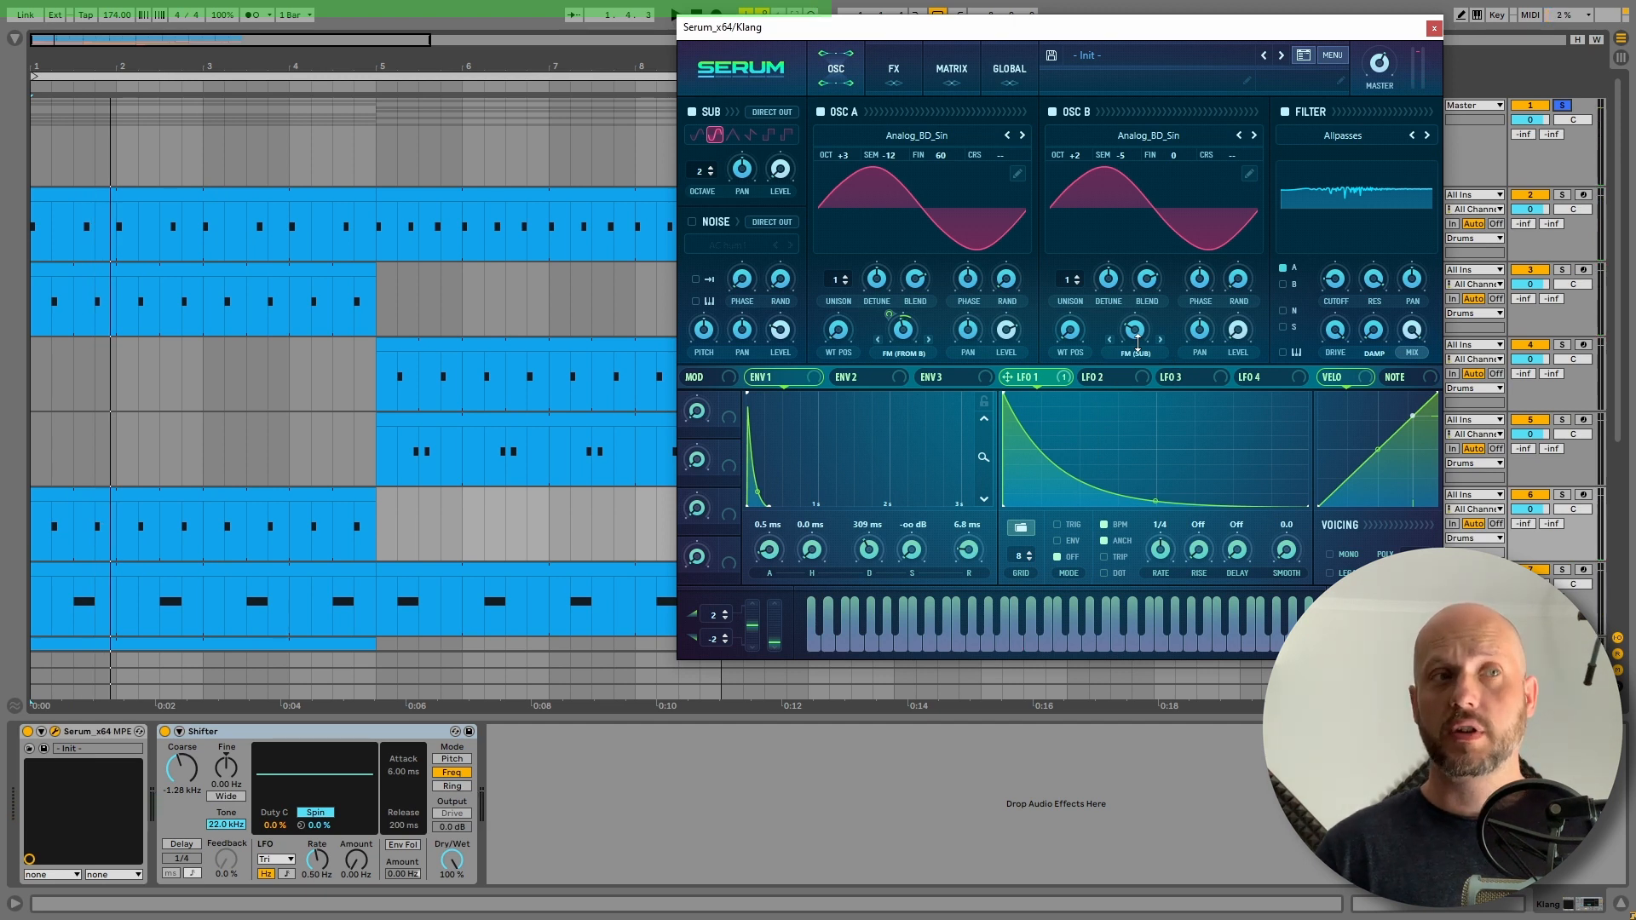
pyautogui.moveTo(908, 340)
pyautogui.moveTo(908, 337); pyautogui.dragTo(908, 344)
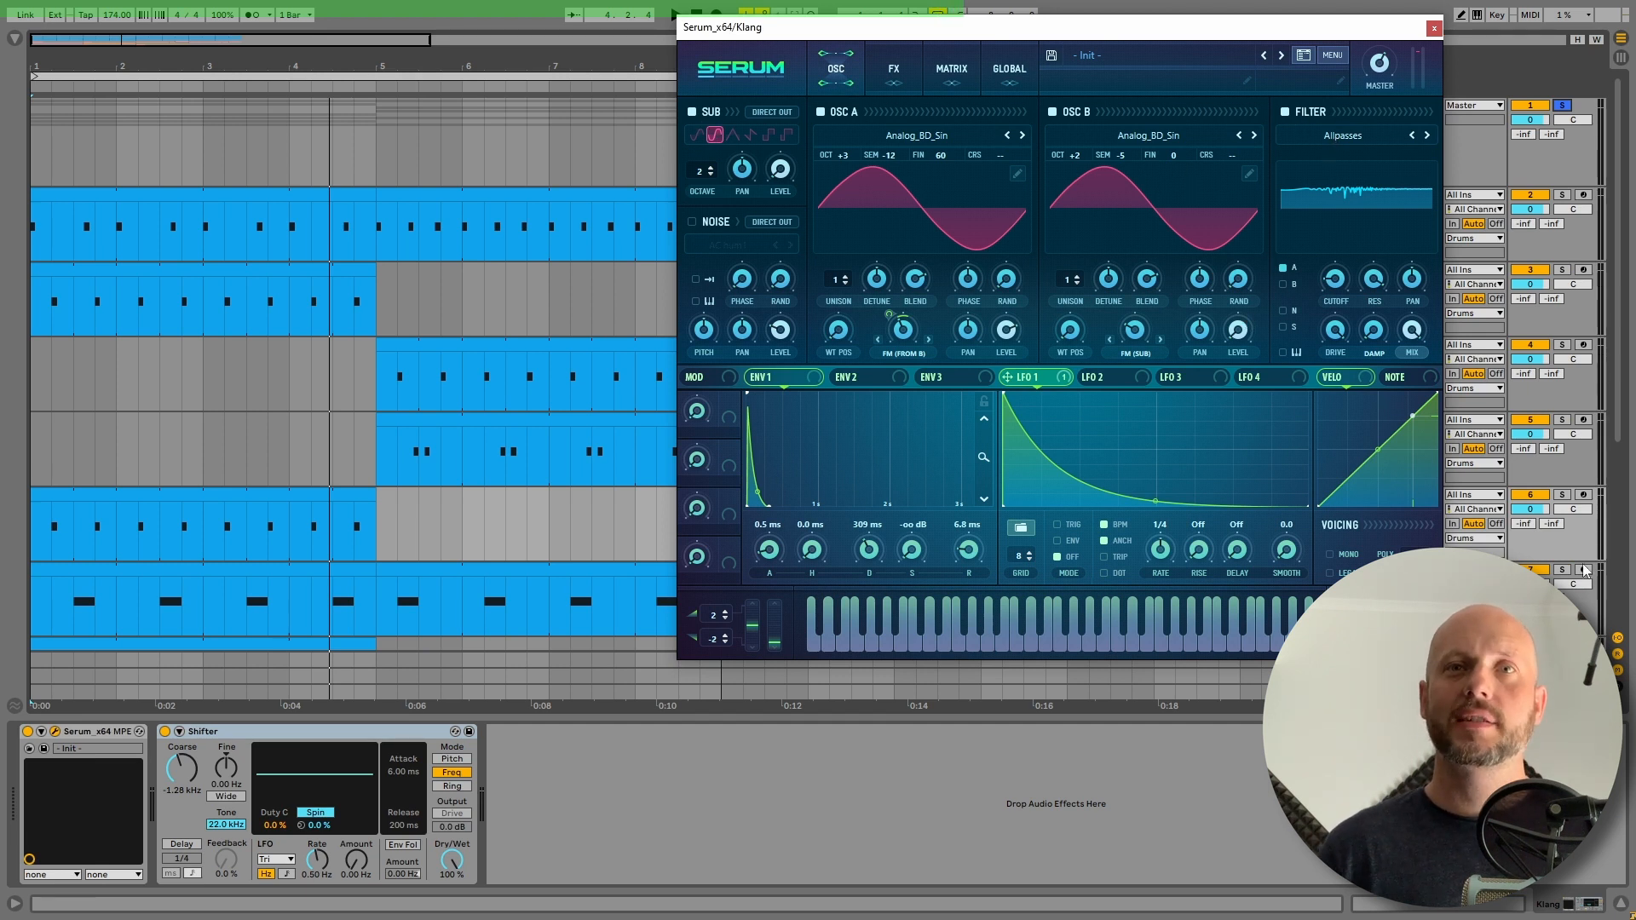
# Solo the Klang track and audition it with the oscillator-page filter, the distortion, the reverb and the effects filter bypassed in turn.
pyautogui.click(1562, 494)
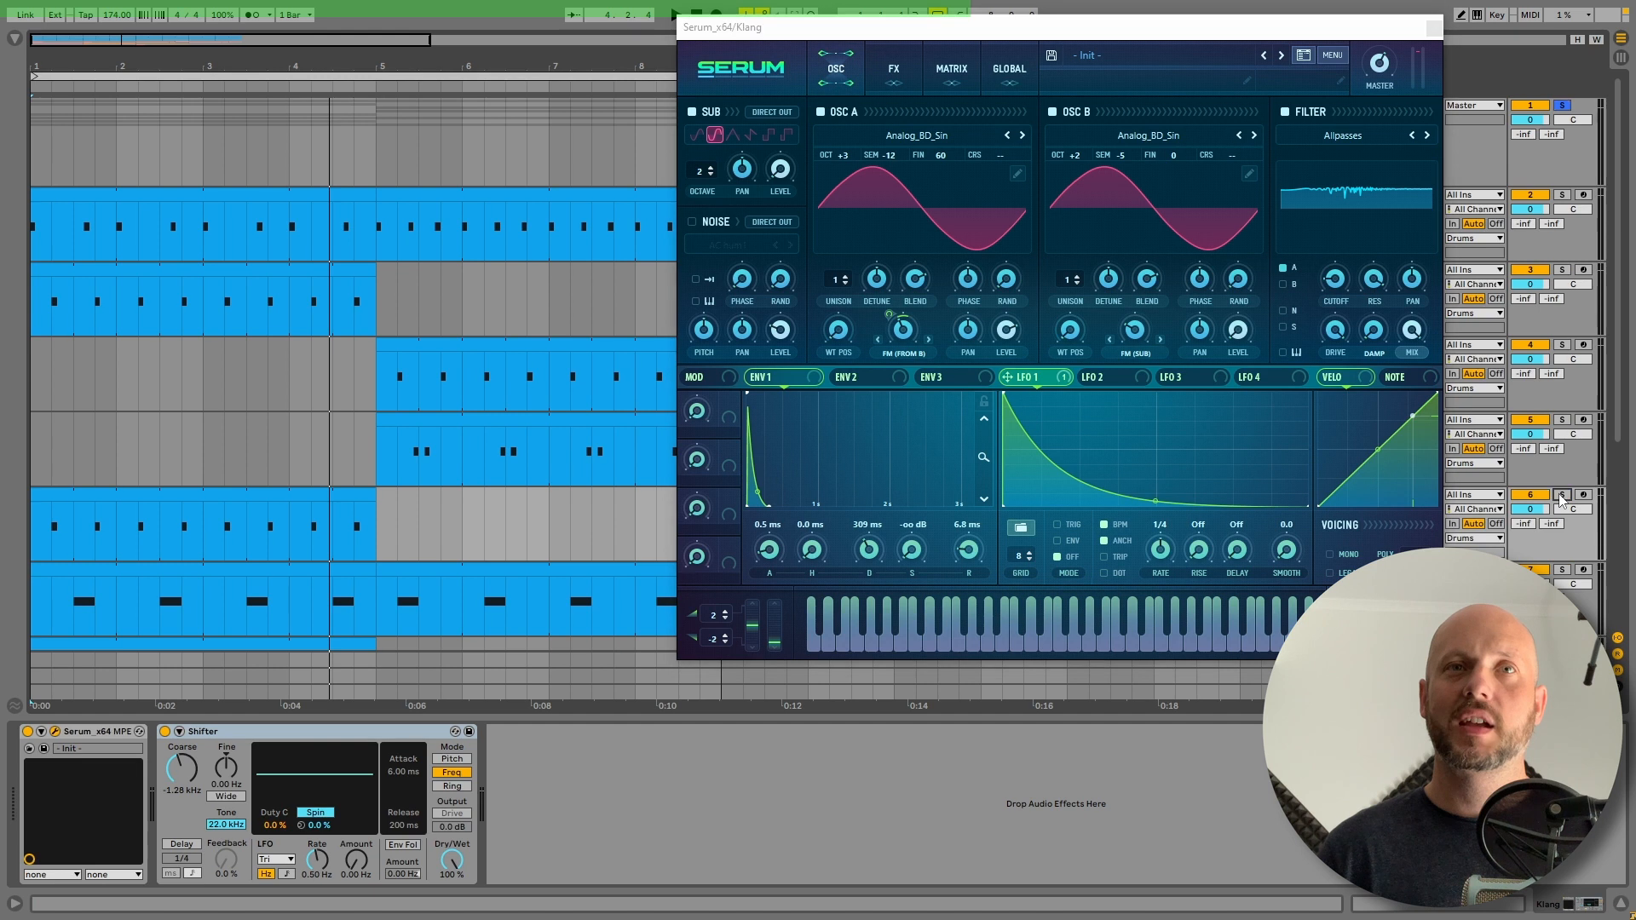
pyautogui.click(1285, 114)
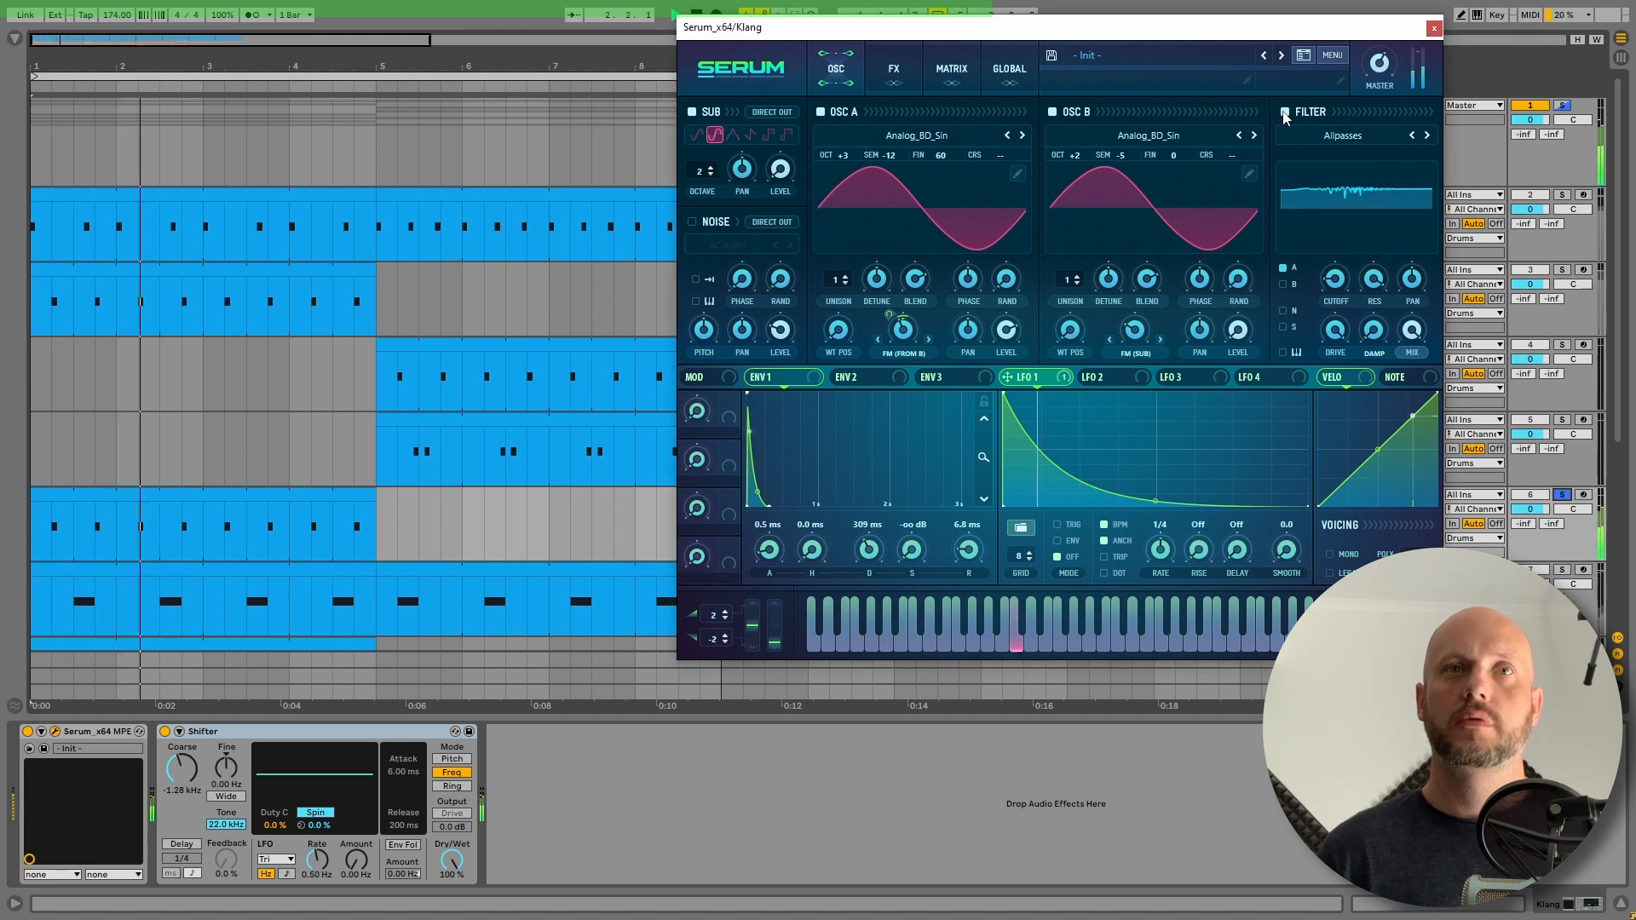
pyautogui.click(908, 76)
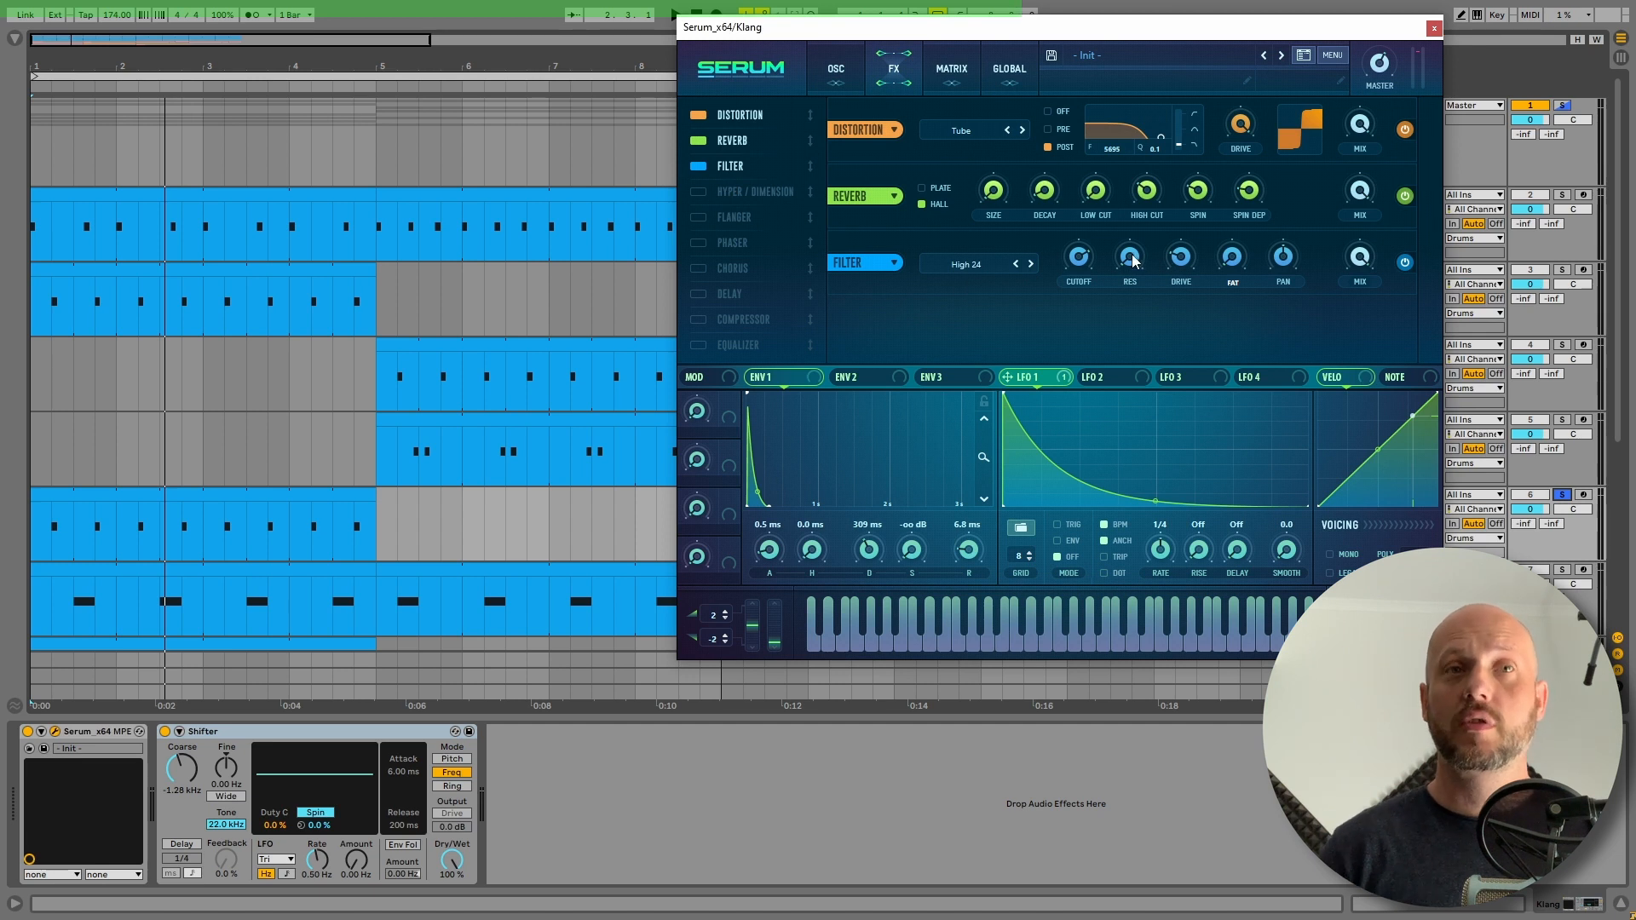
pyautogui.click(1405, 263)
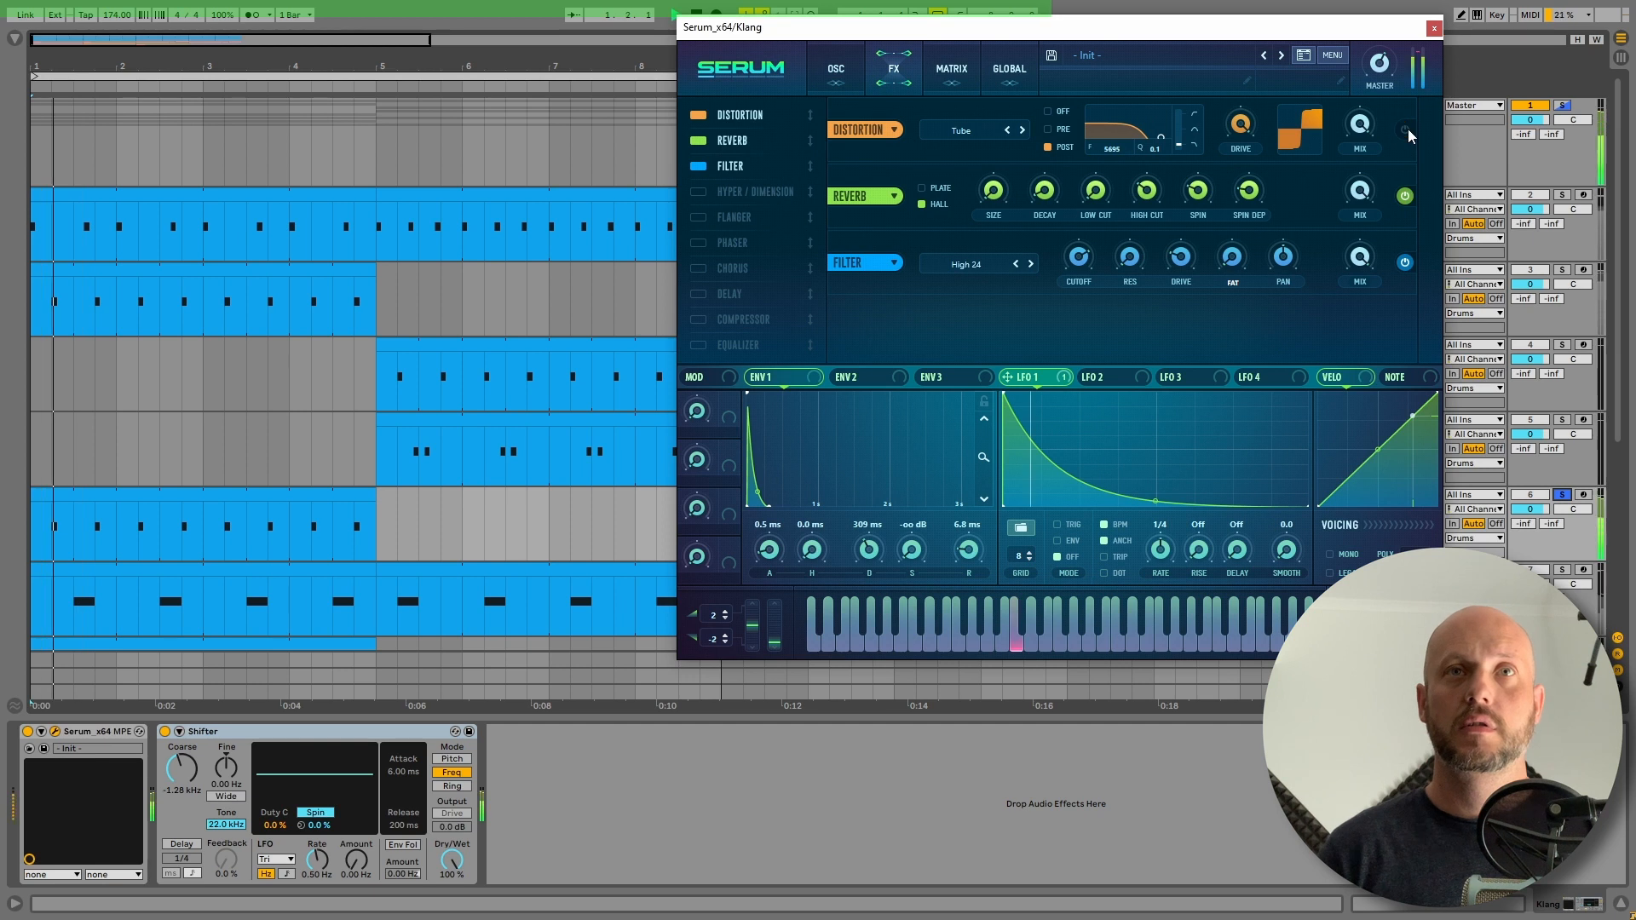
pyautogui.click(1405, 197)
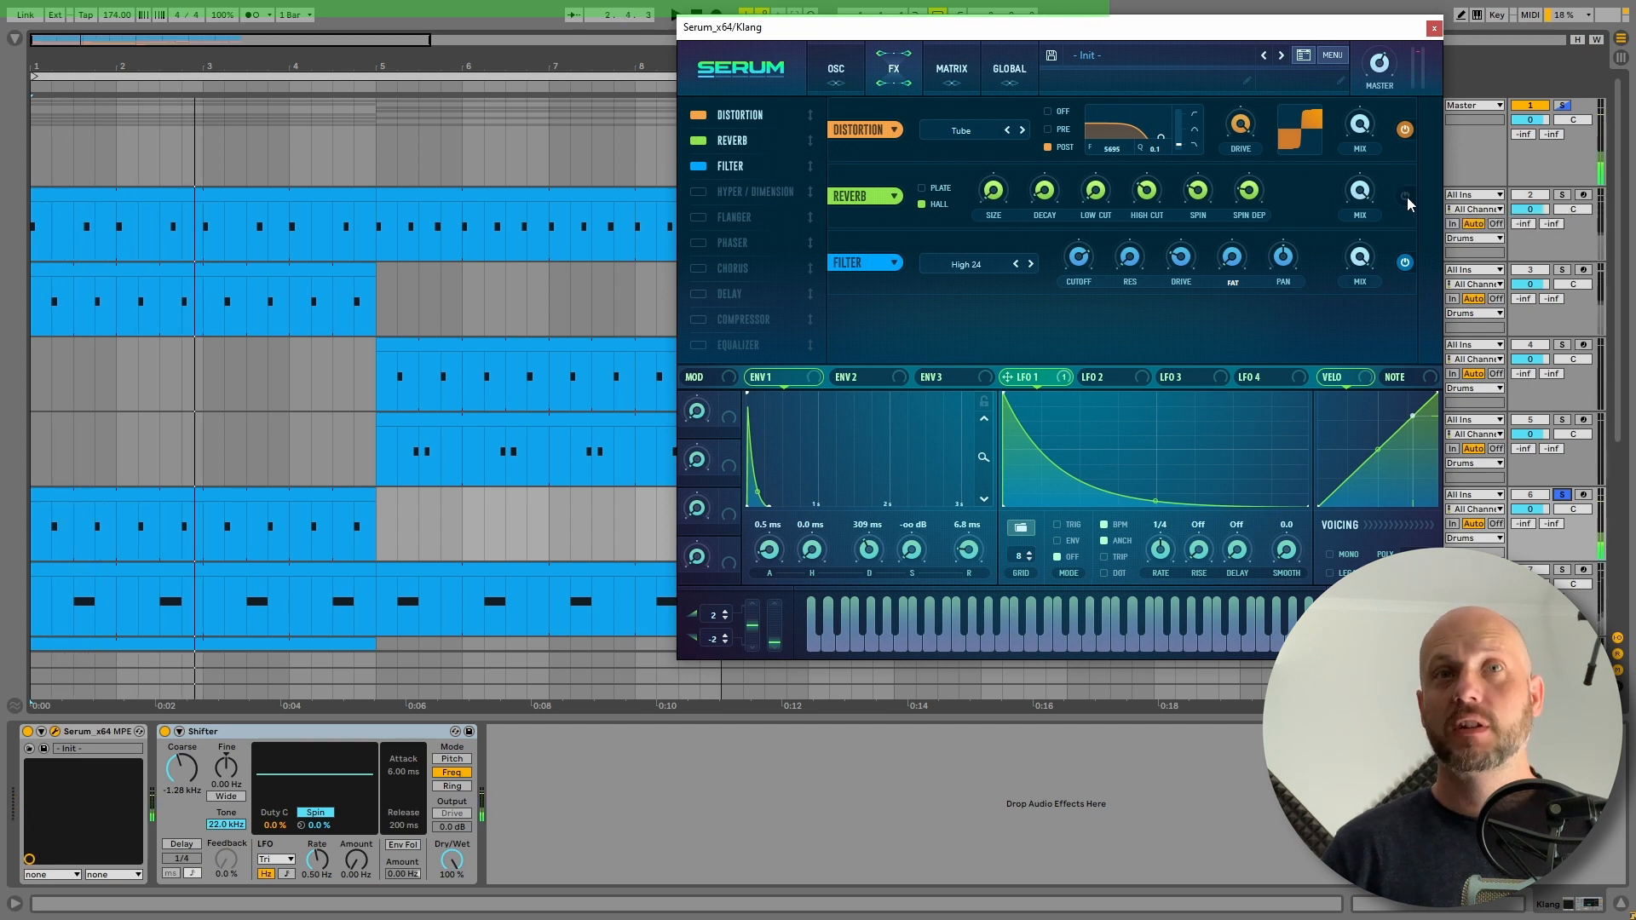
pyautogui.click(1406, 196)
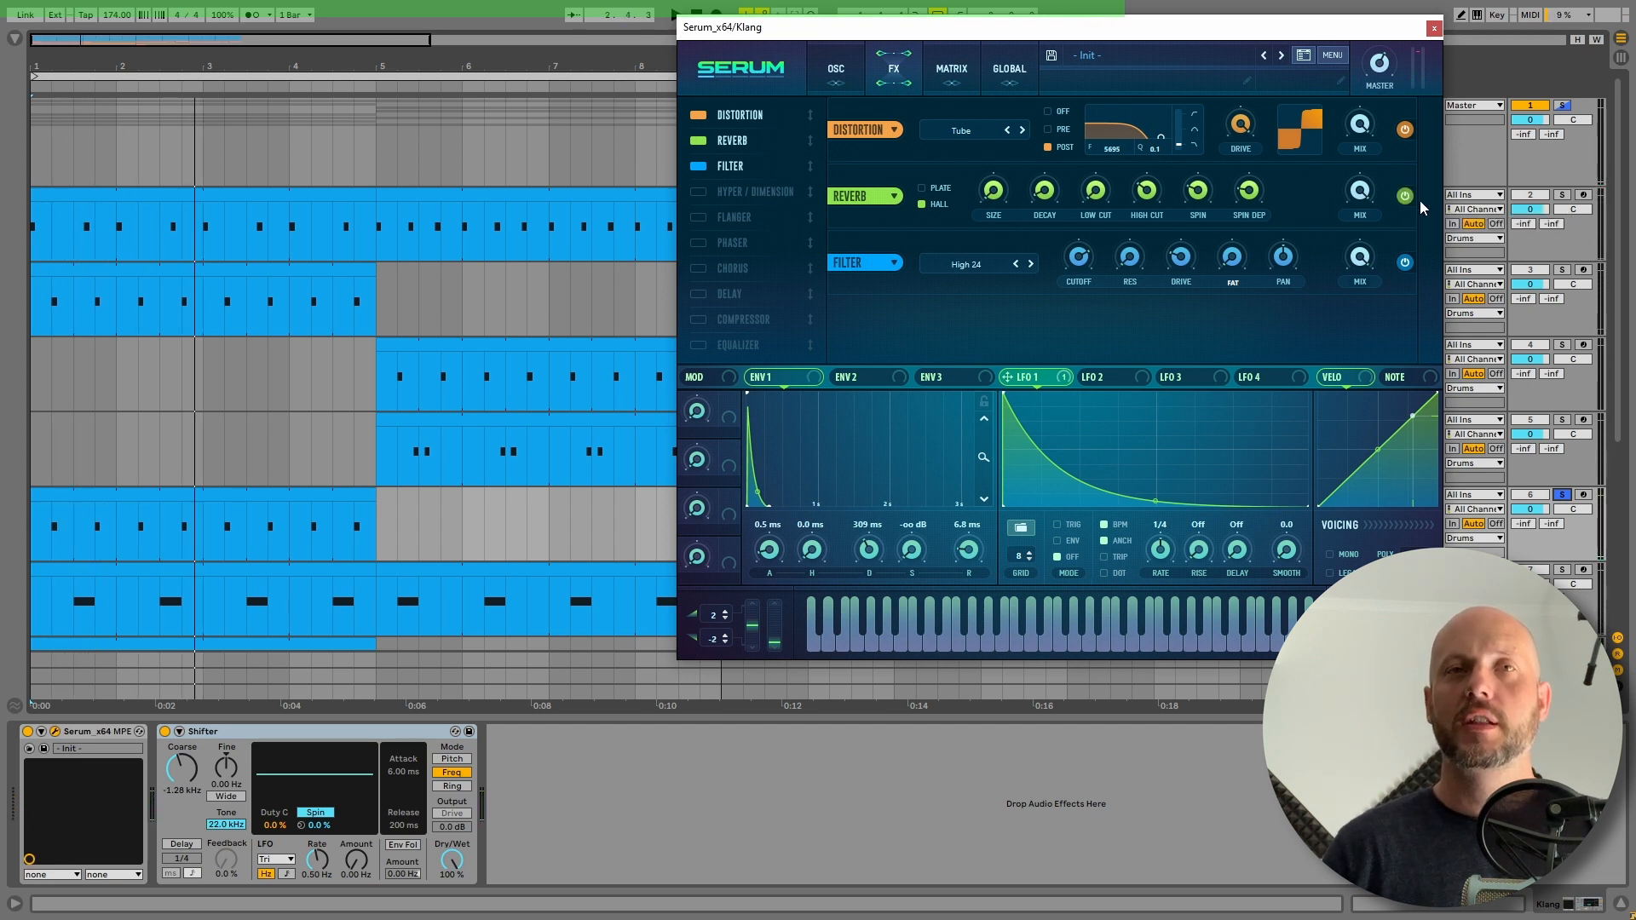
pyautogui.press('space')
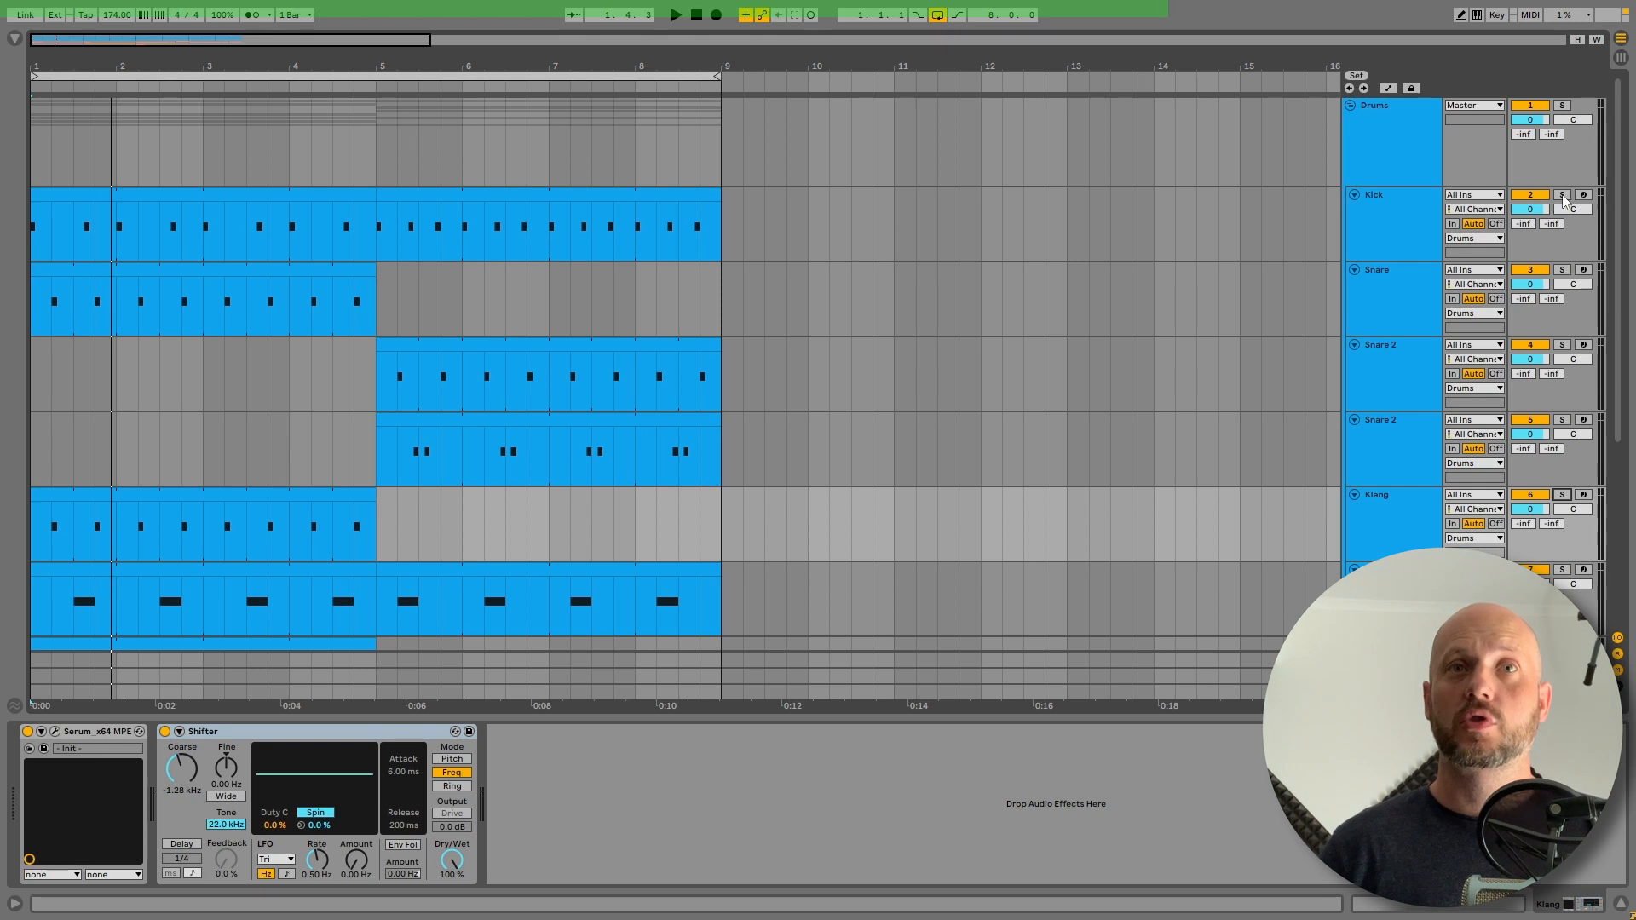
# Solo the Kick track and compare its Weird Kick patch with the Reverb filter switched off and on.
pyautogui.click(1561, 196)
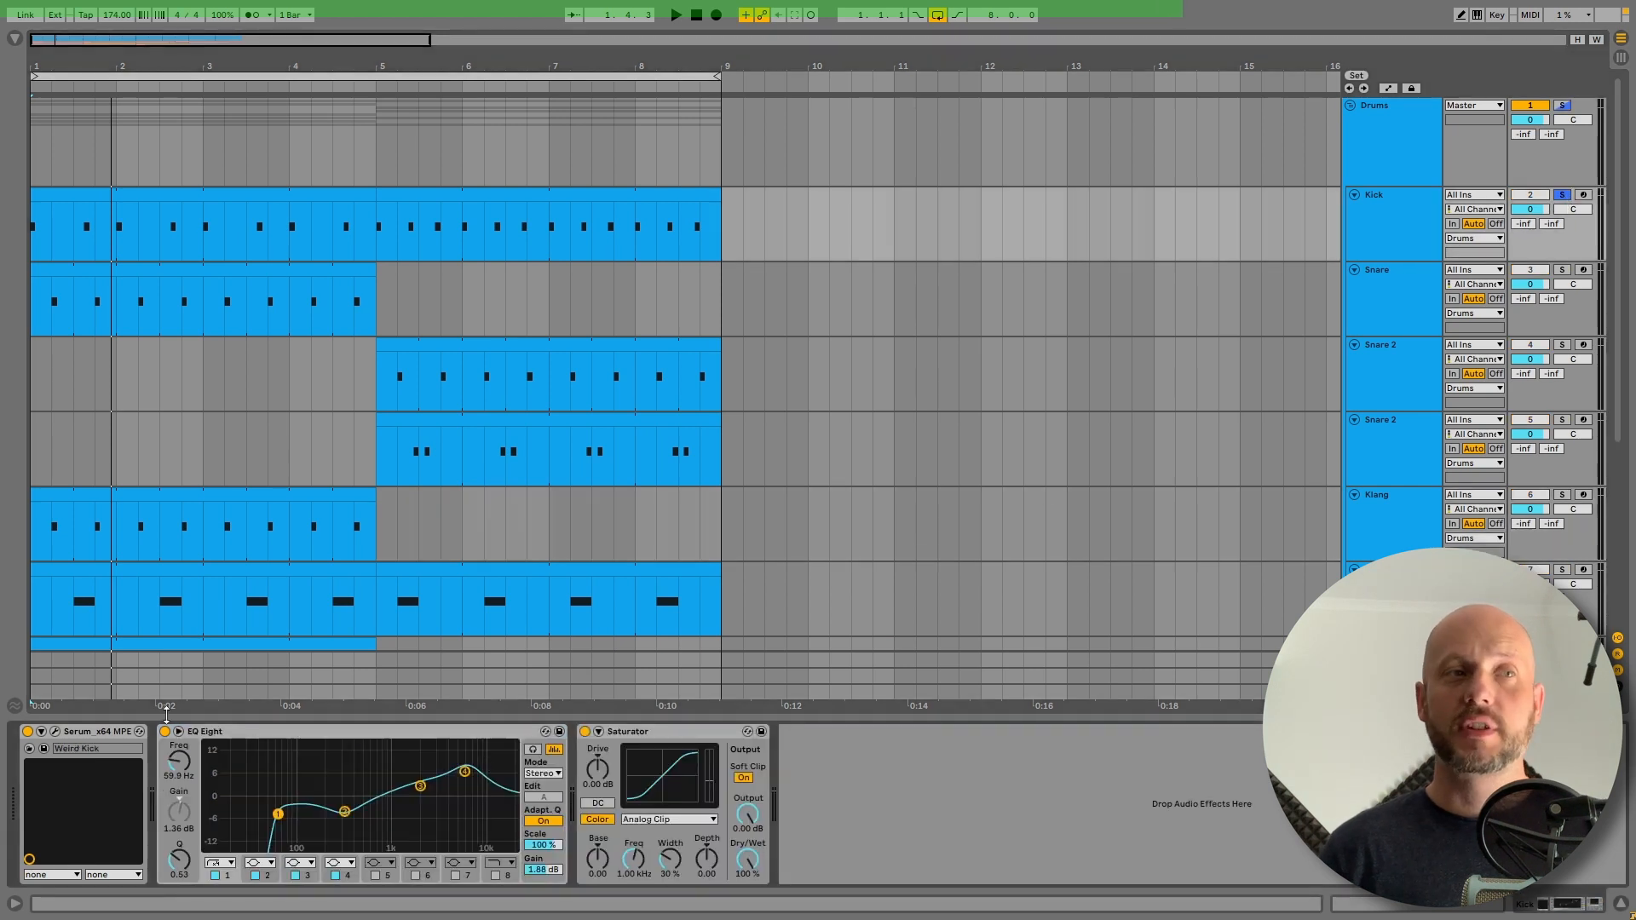
pyautogui.press('space')
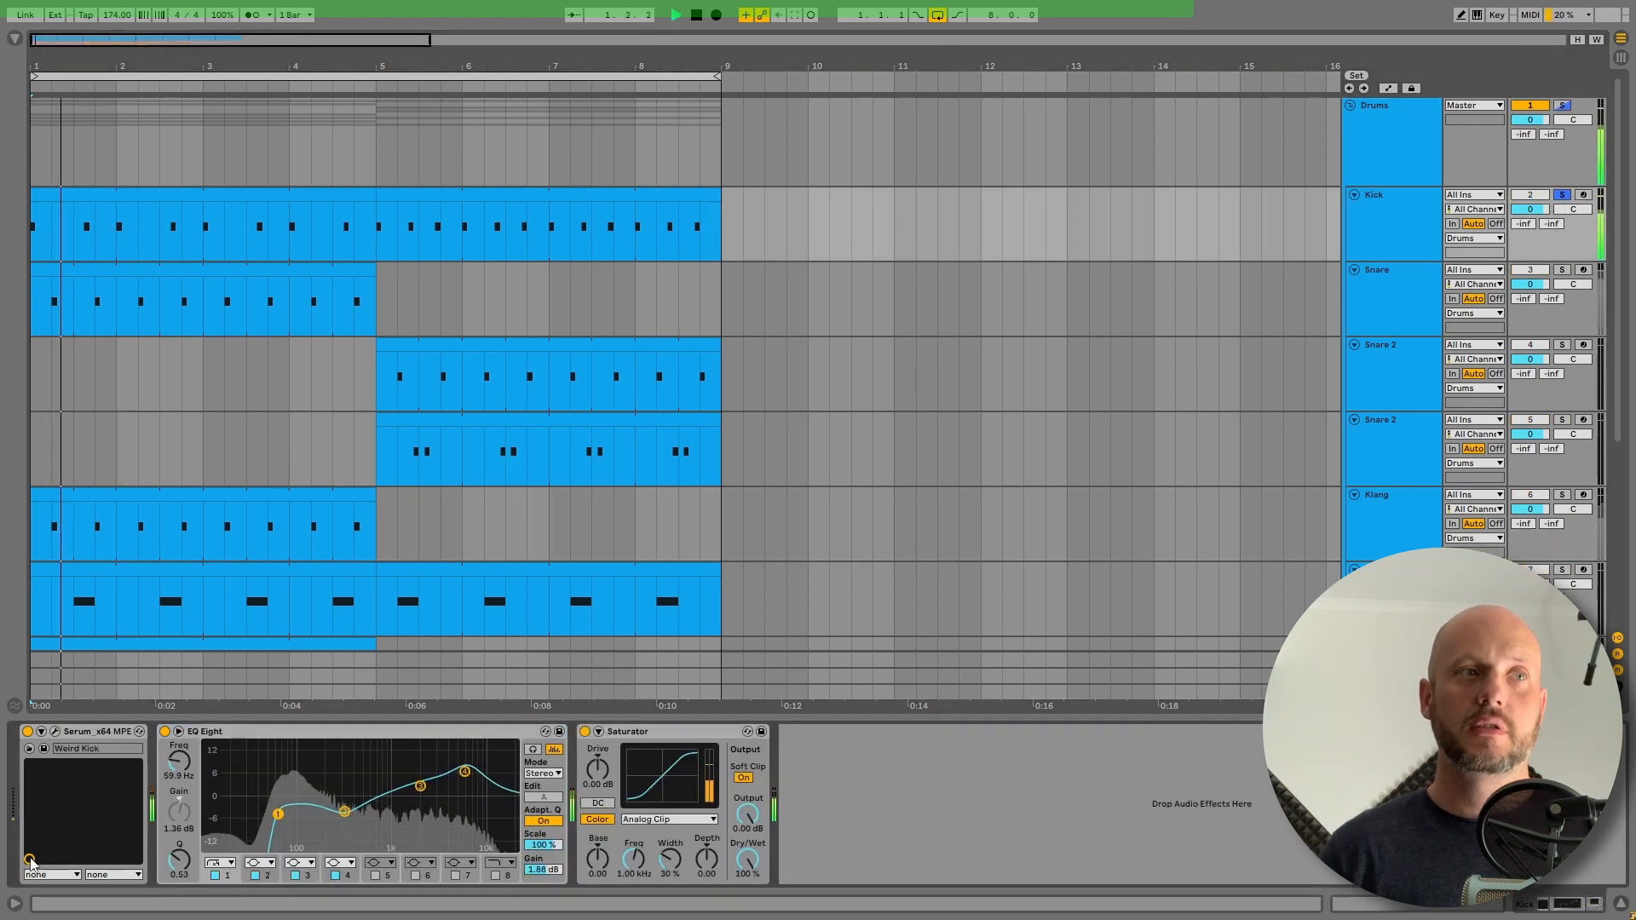
pyautogui.click(55, 731)
pyautogui.click(973, 119)
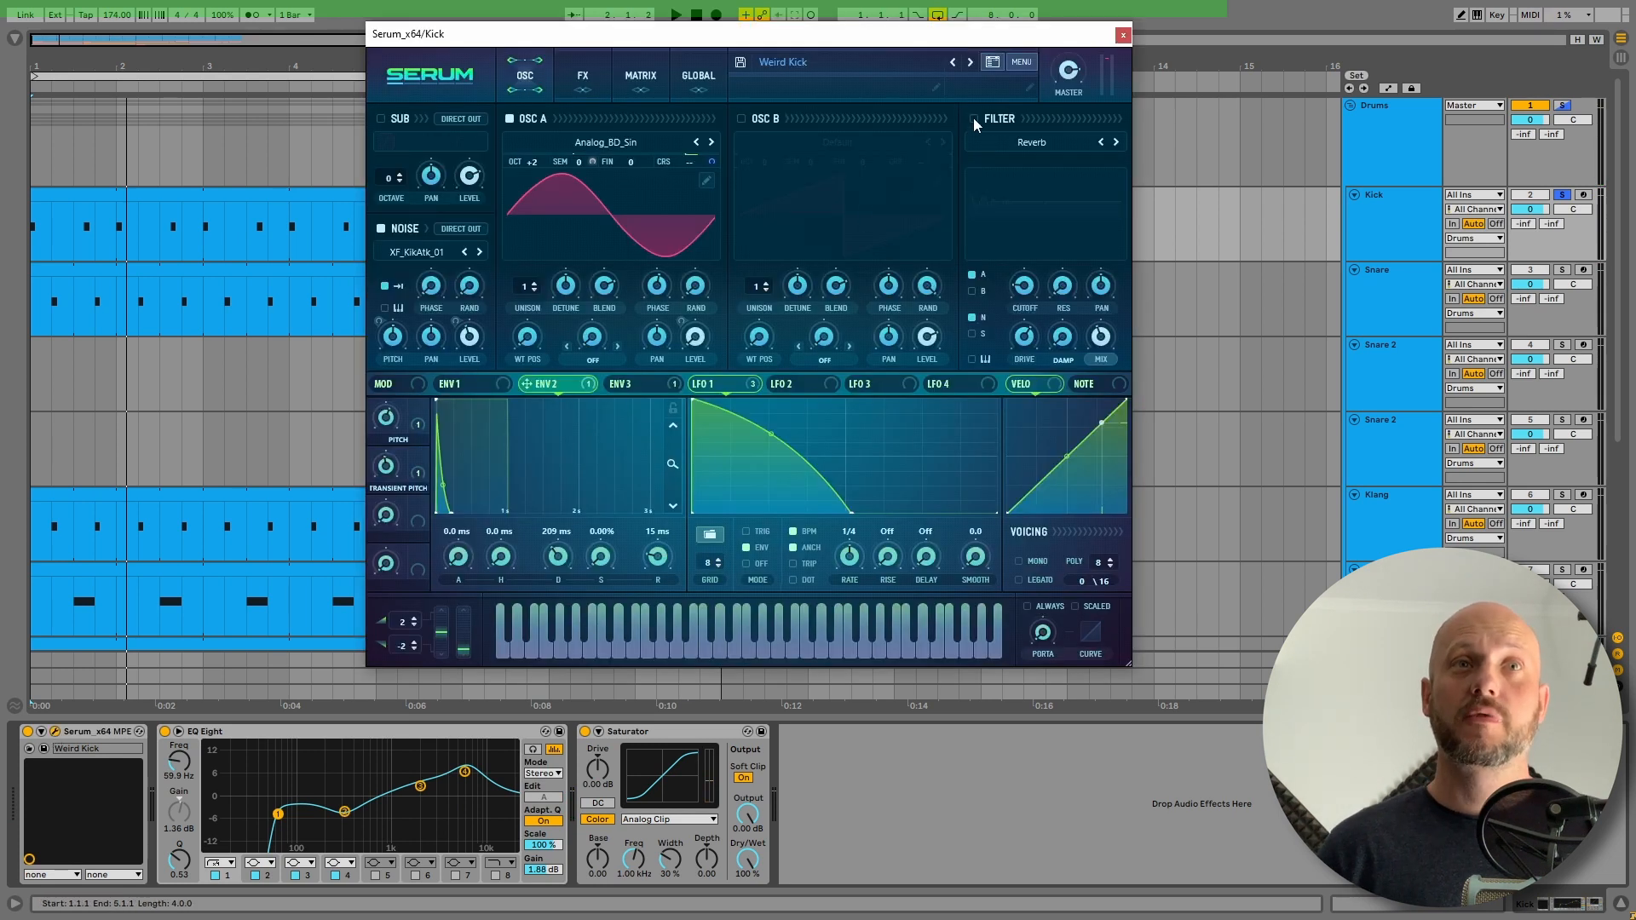
pyautogui.press('space')
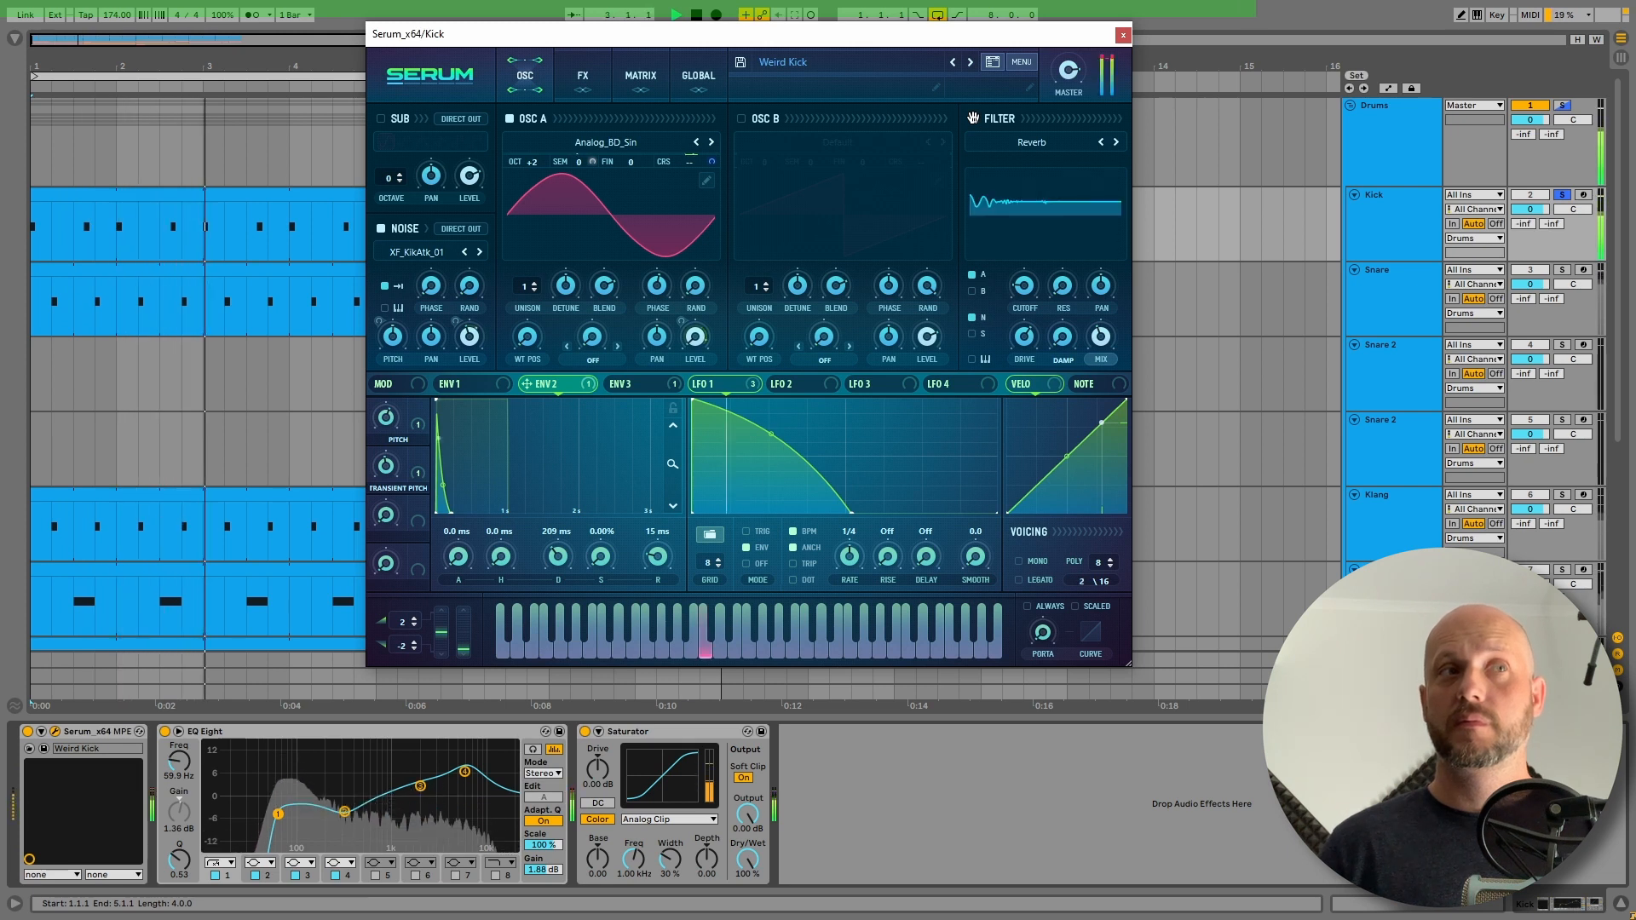
pyautogui.click(971, 118)
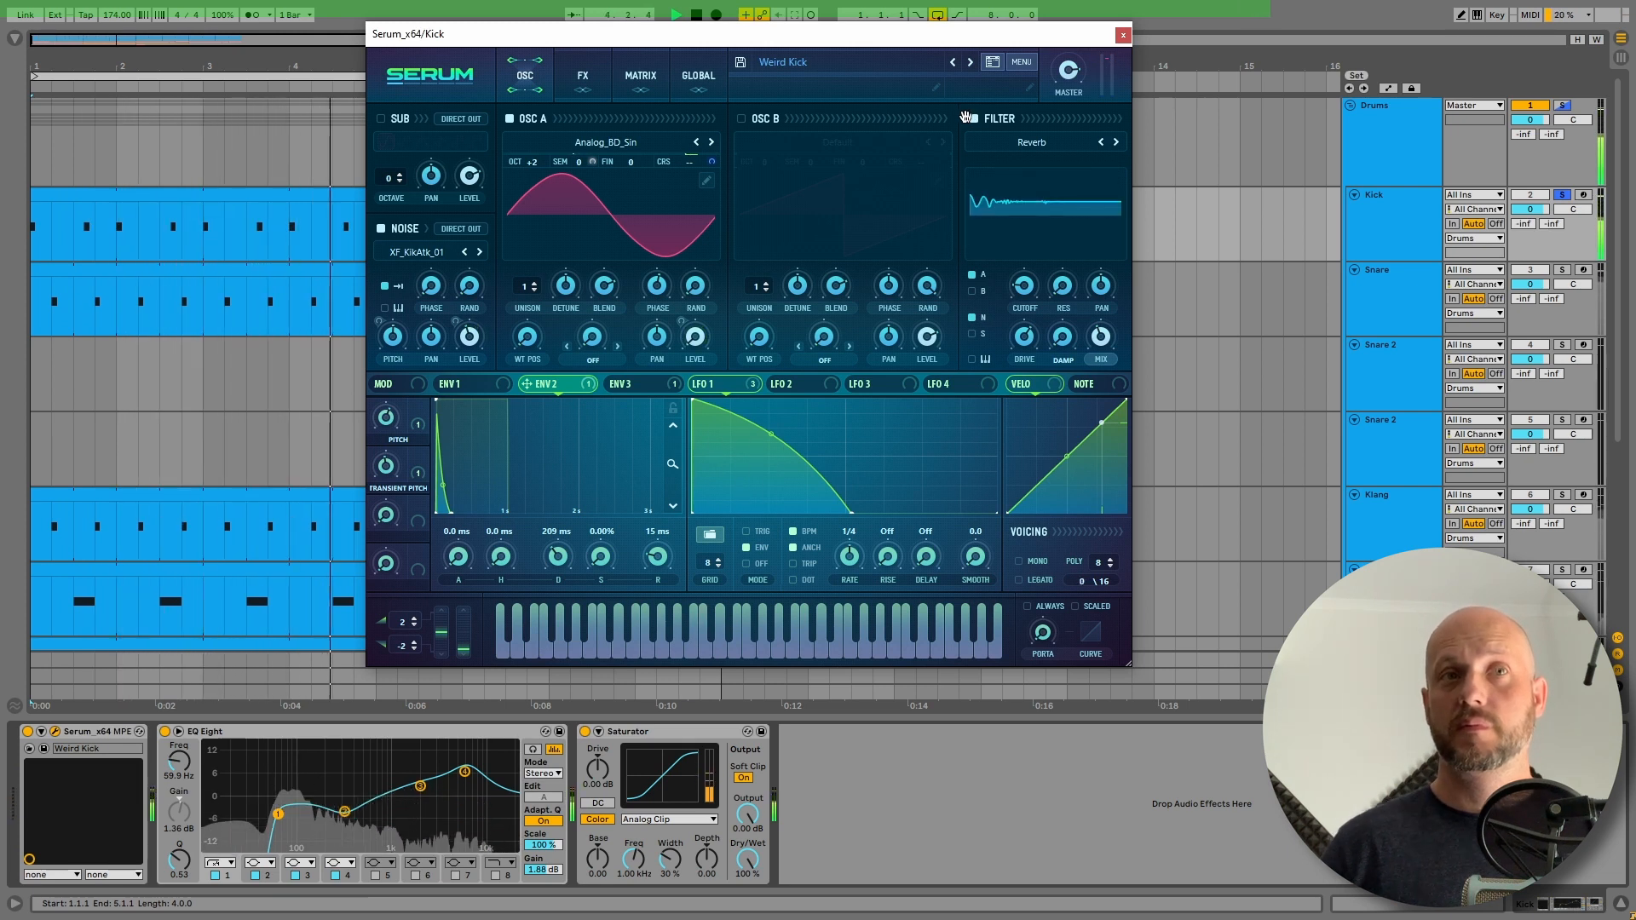
pyautogui.press('space')
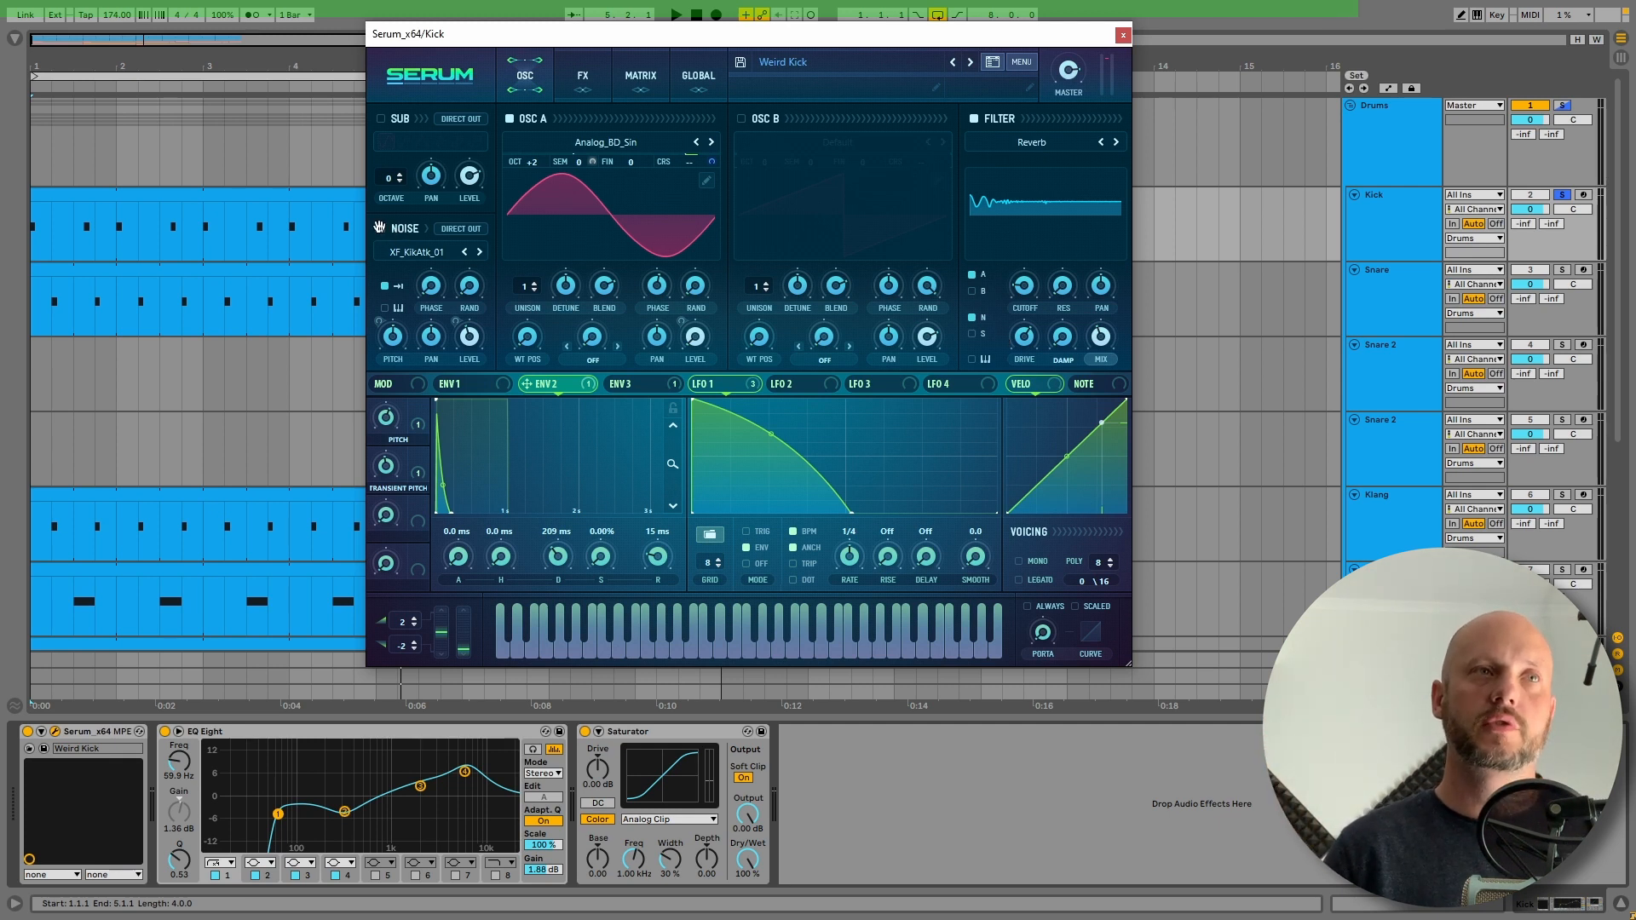
# Compare the kick with its noise oscillator and equalizer effect switched off and on, and close its Serum window.
pyautogui.press('space')
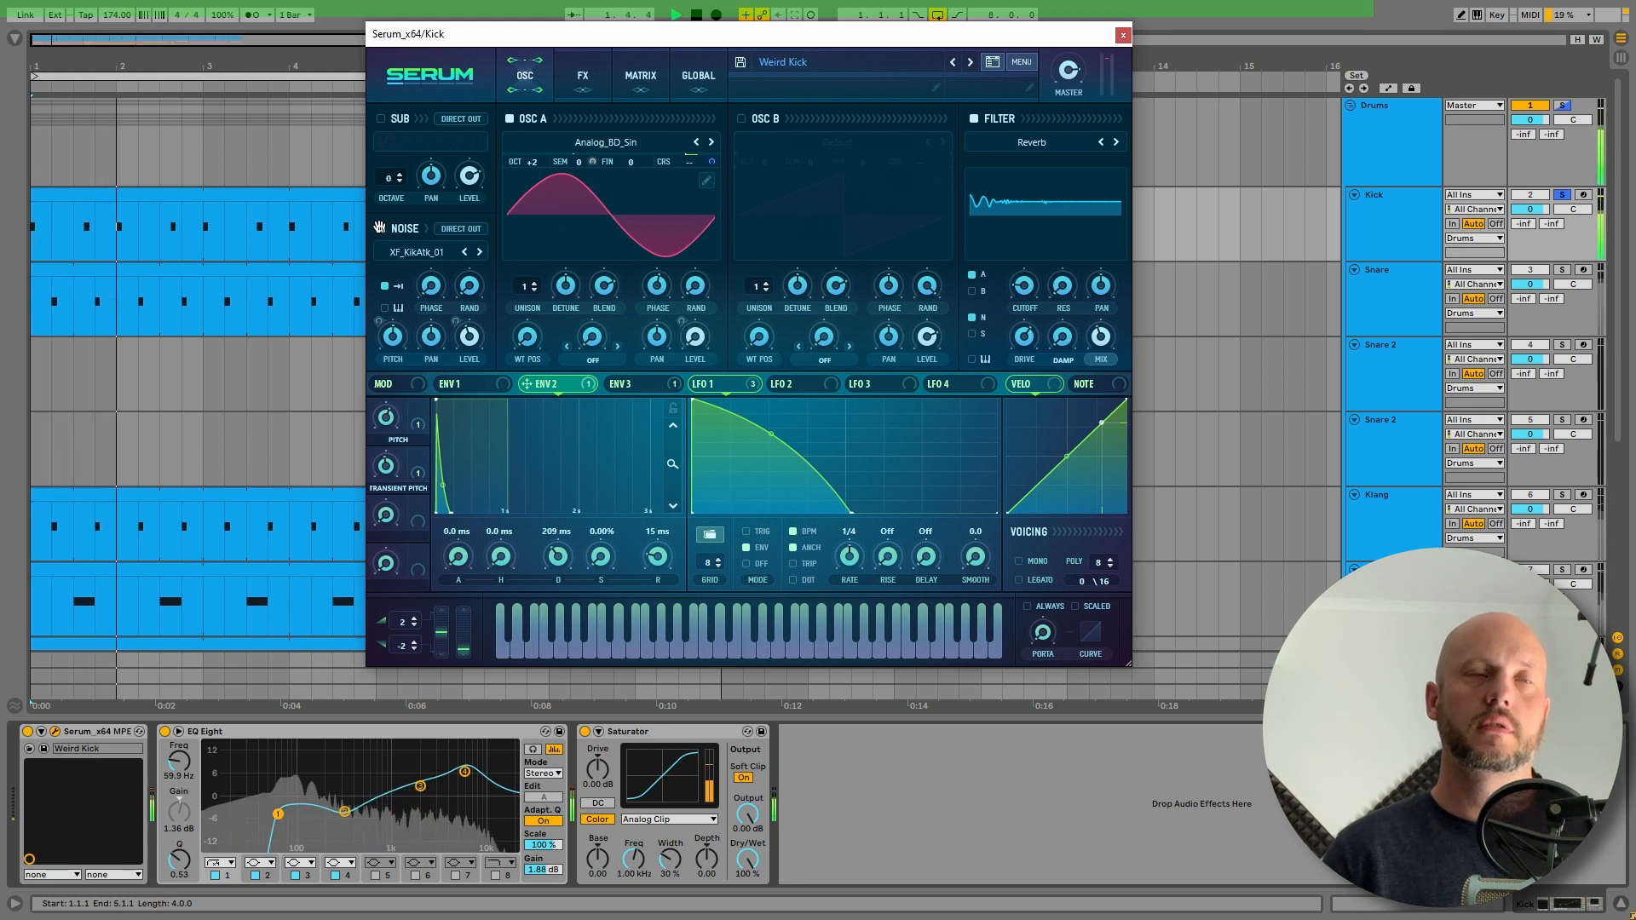
pyautogui.click(379, 227)
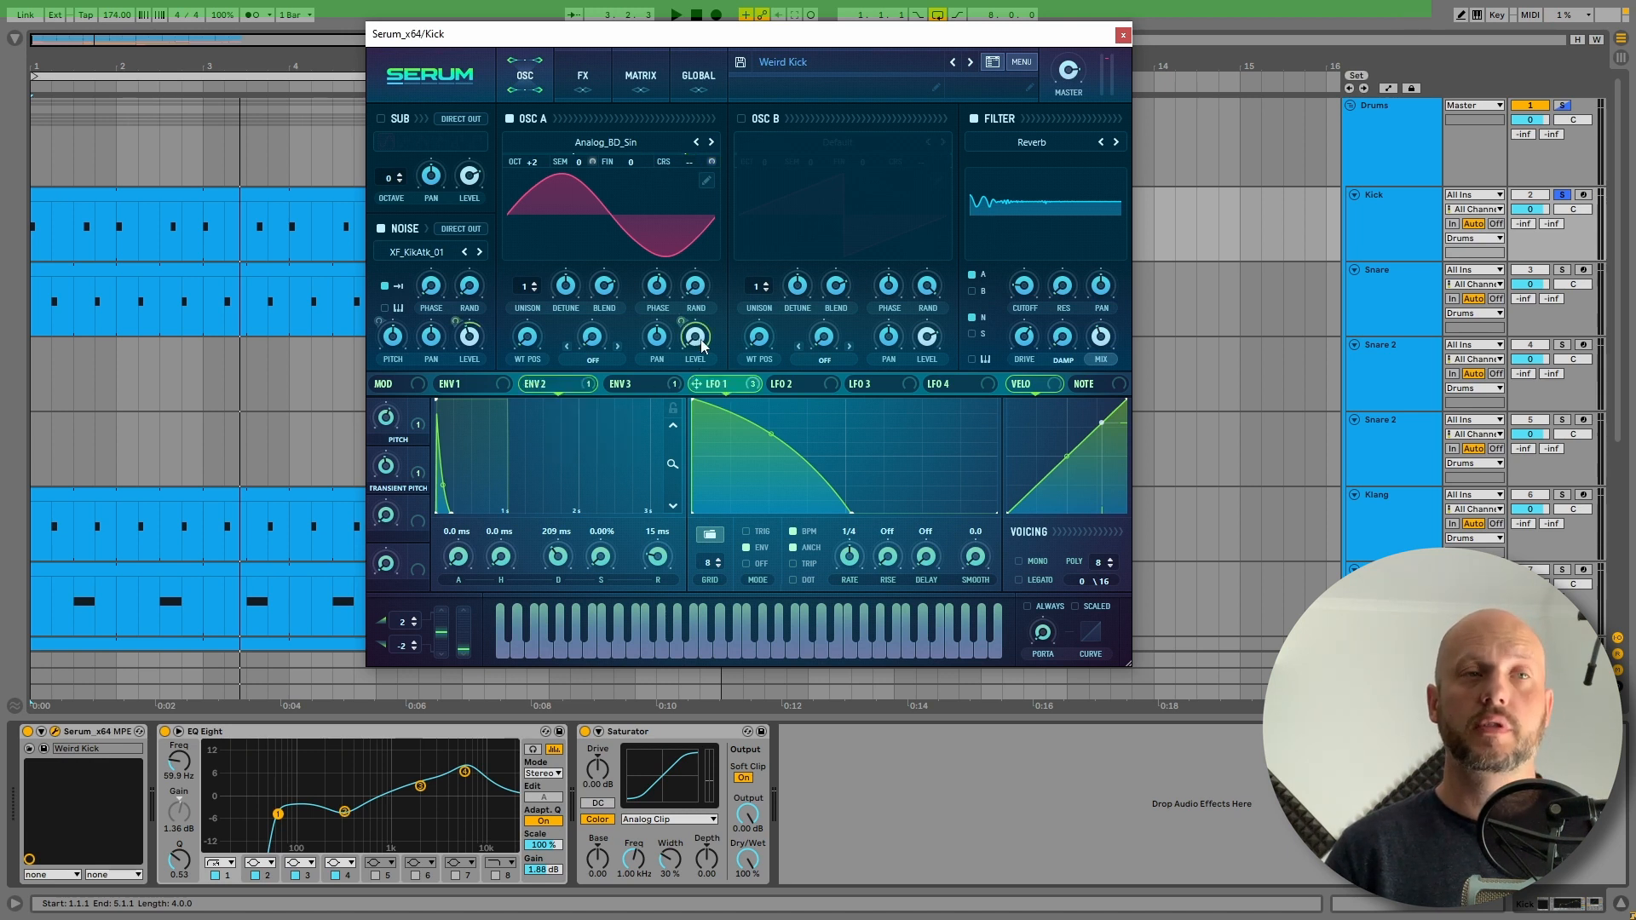
pyautogui.click(588, 81)
pyautogui.press('space')
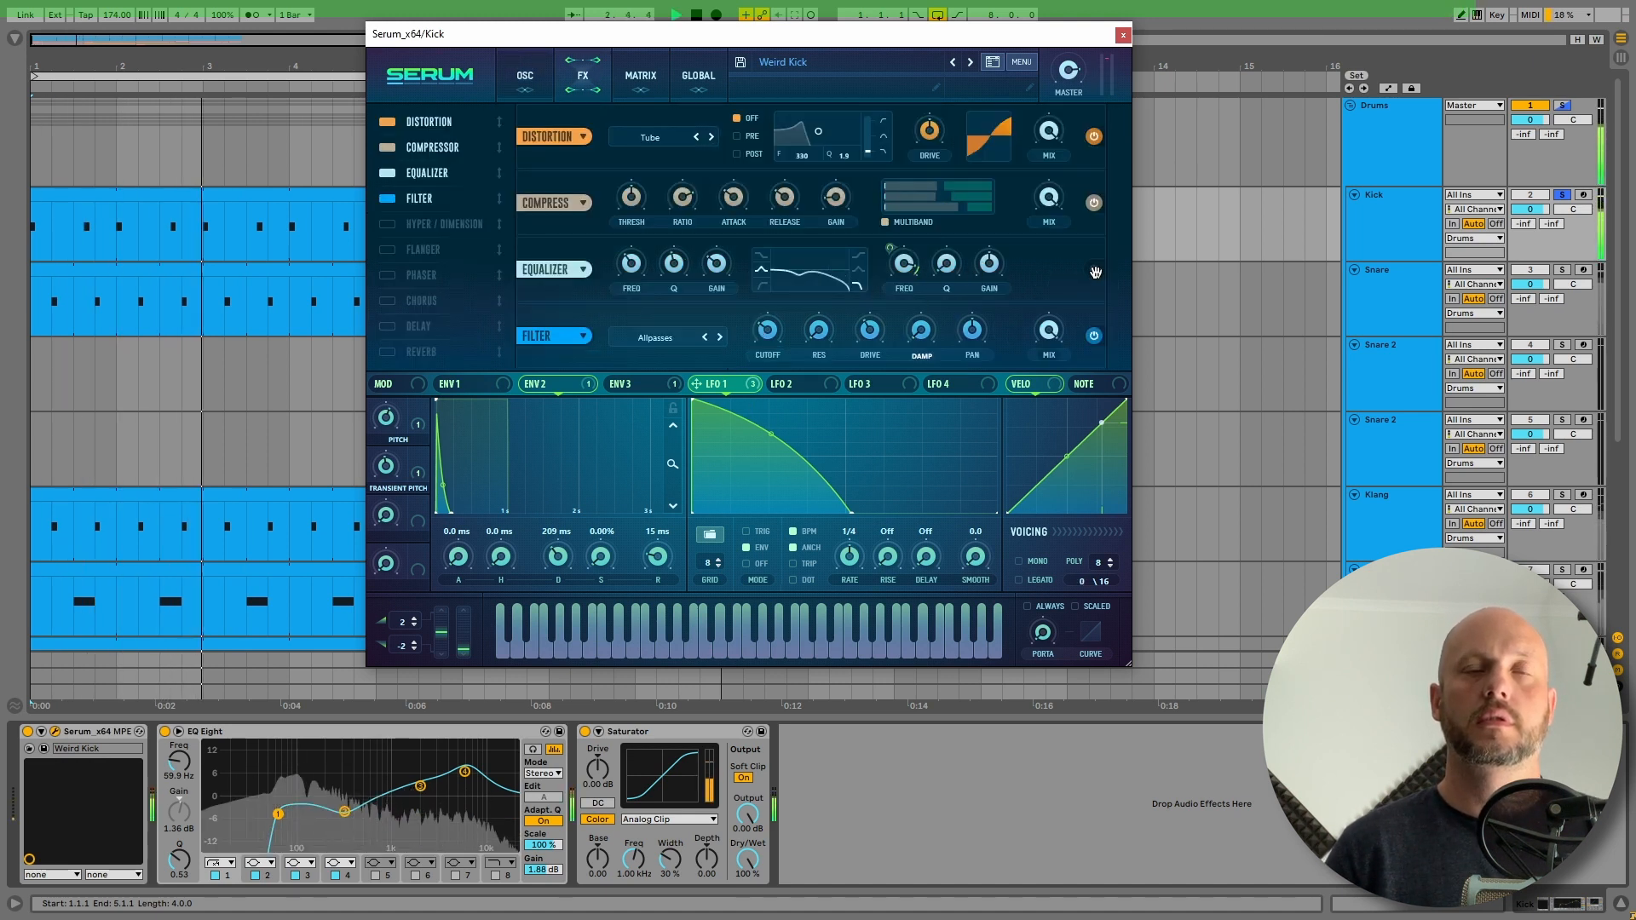
pyautogui.press('space')
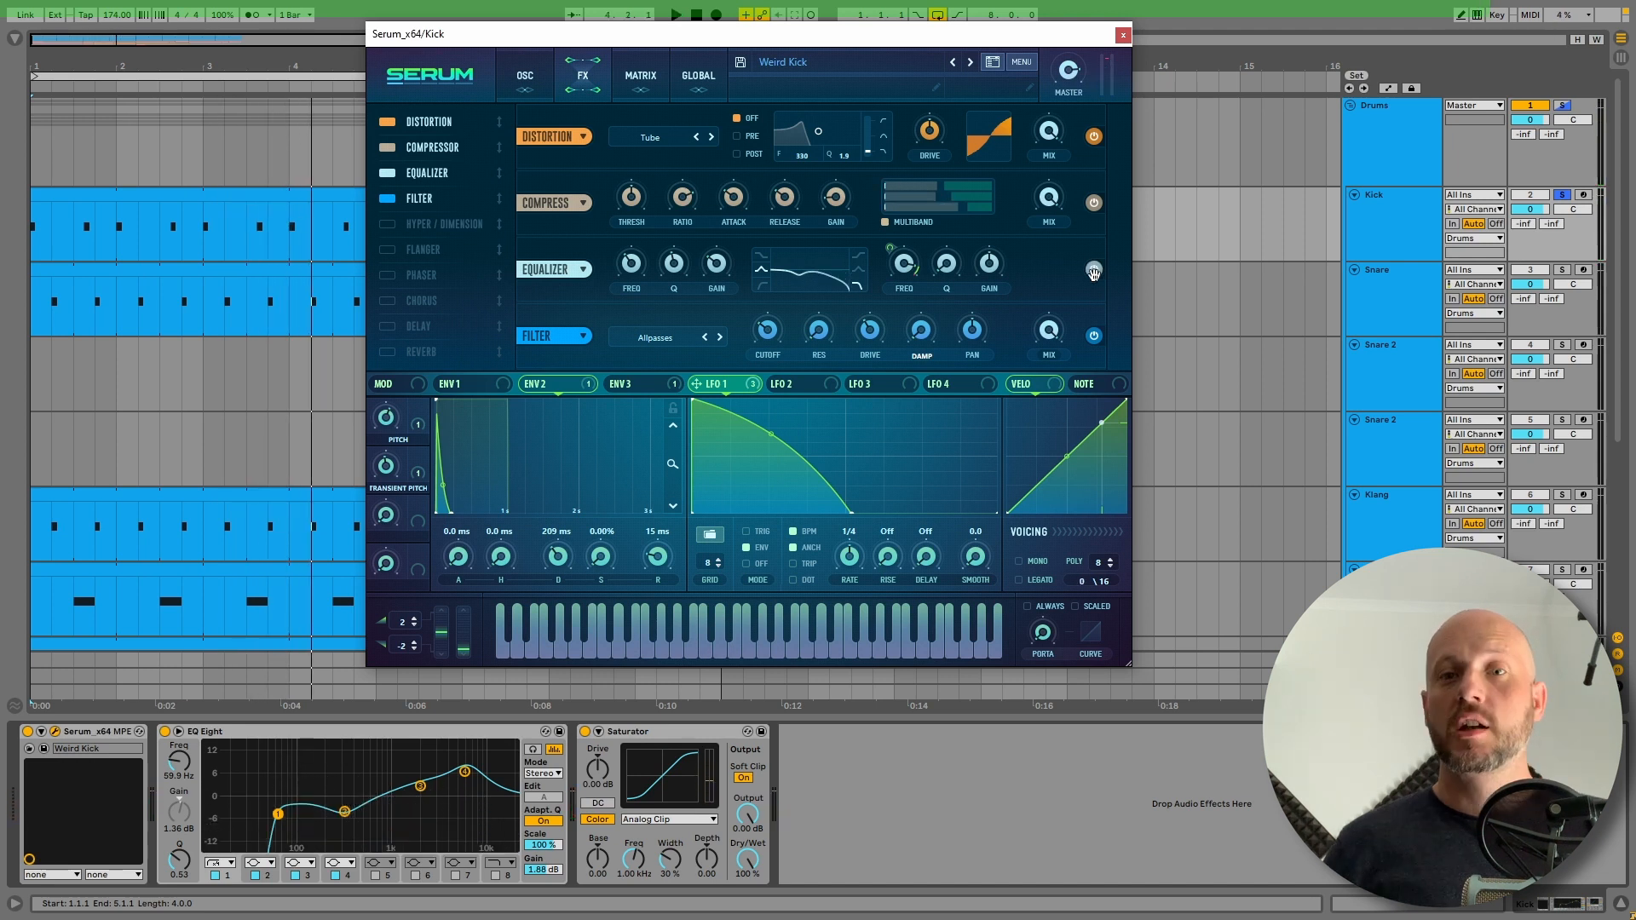
pyautogui.click(1123, 38)
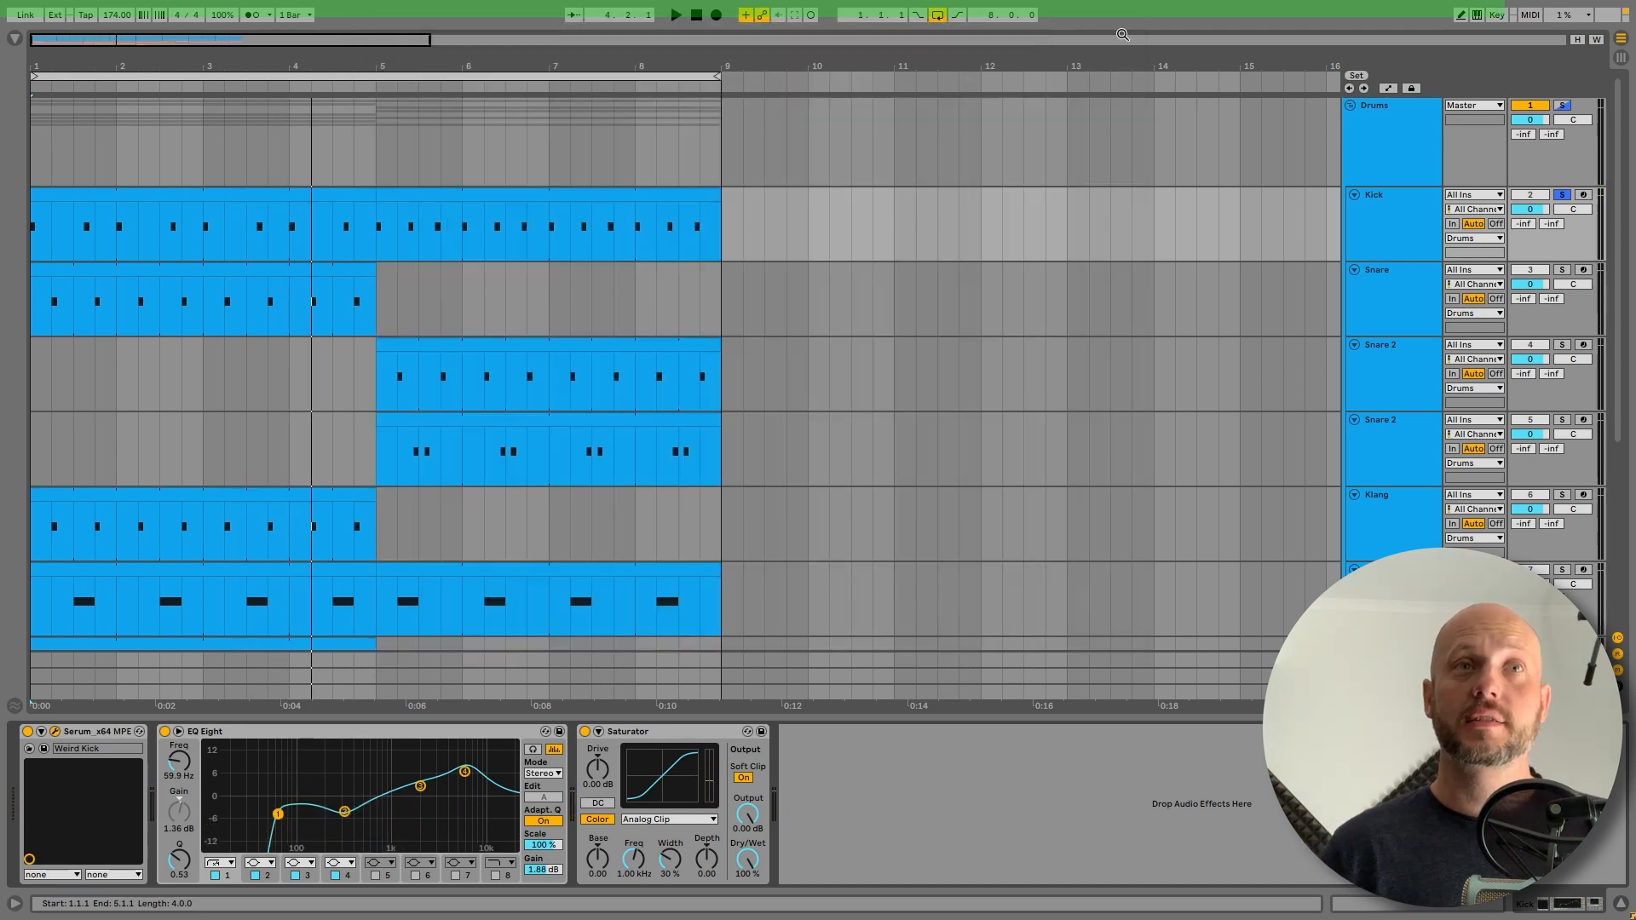
# Open the soloed Snare track's Reverb Snare patch and look through its effects chain during playback.
pyautogui.click(55, 732)
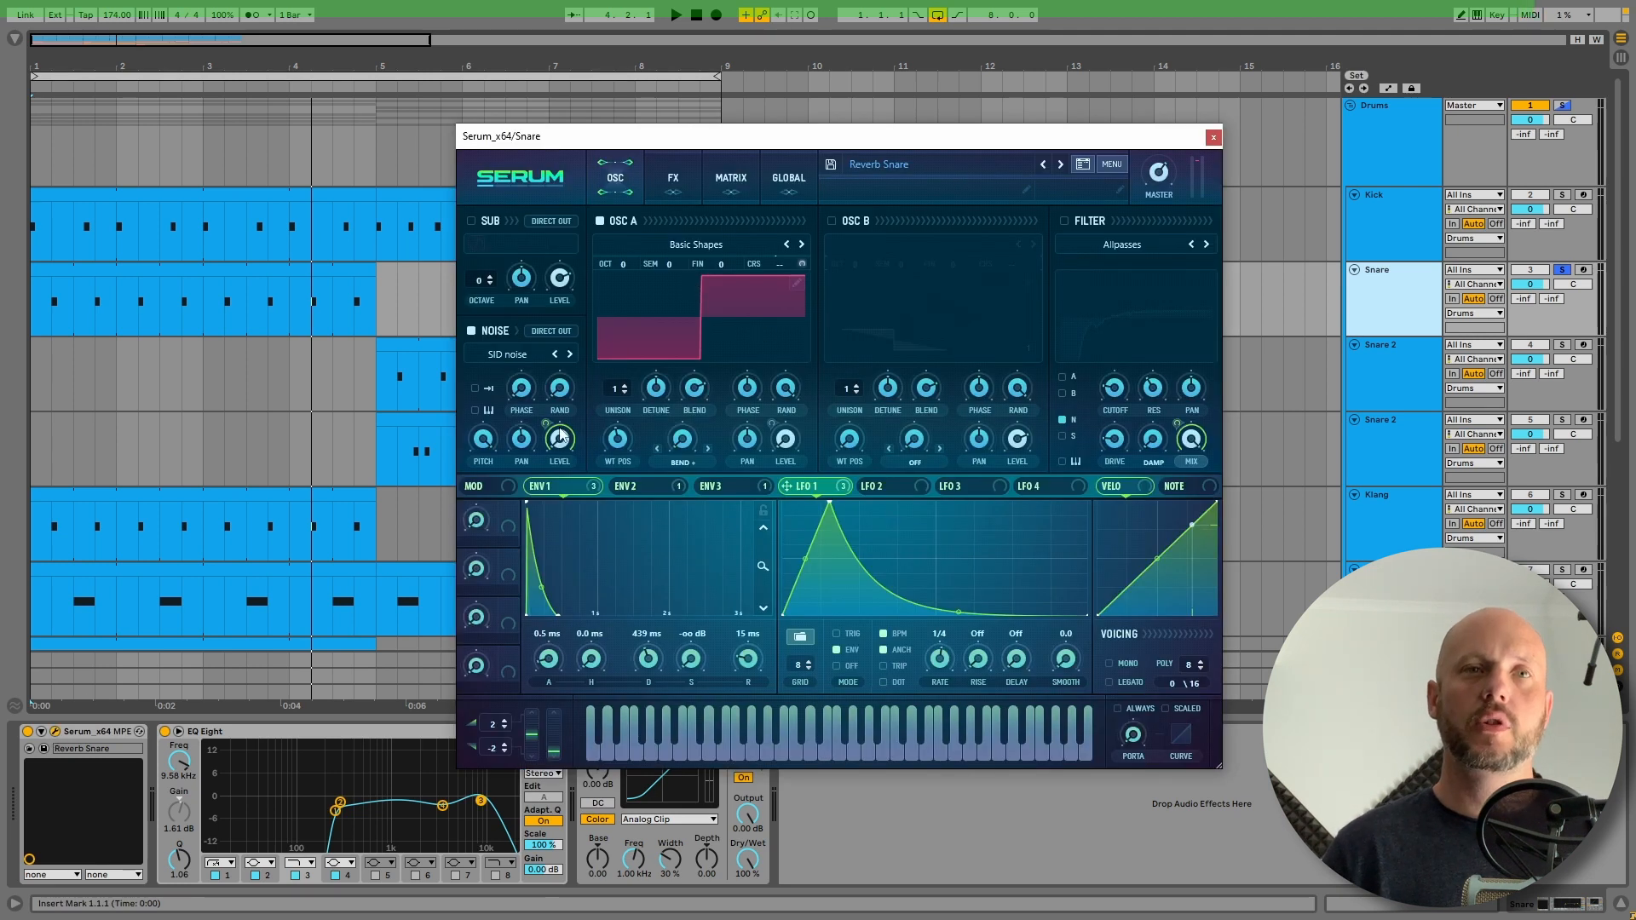
pyautogui.press('space')
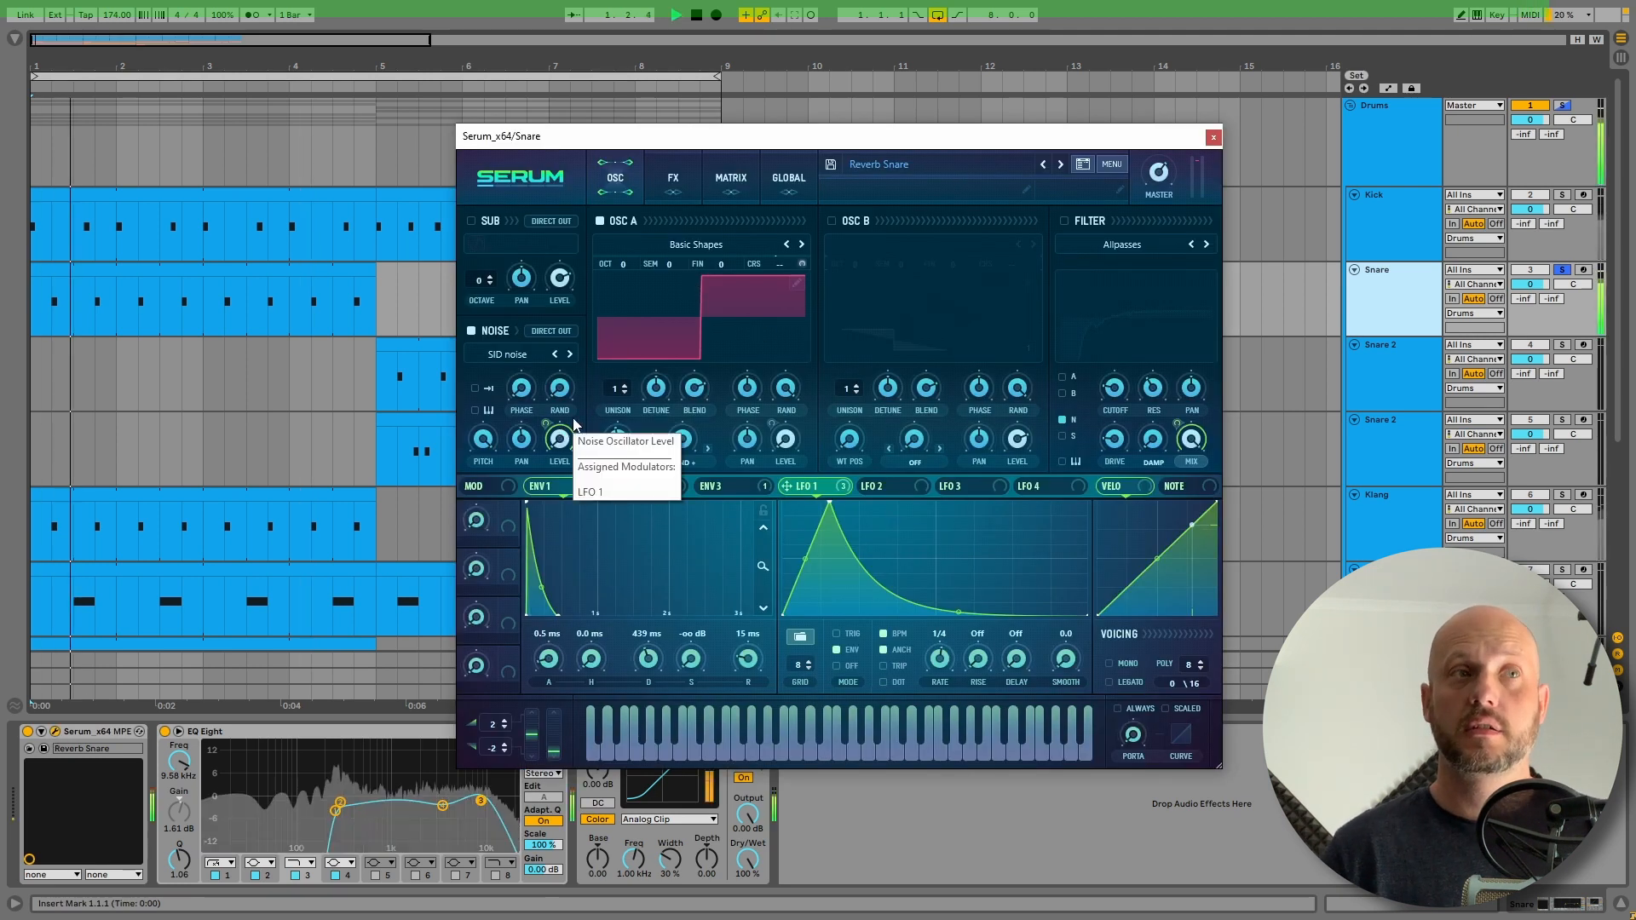
pyautogui.click(675, 177)
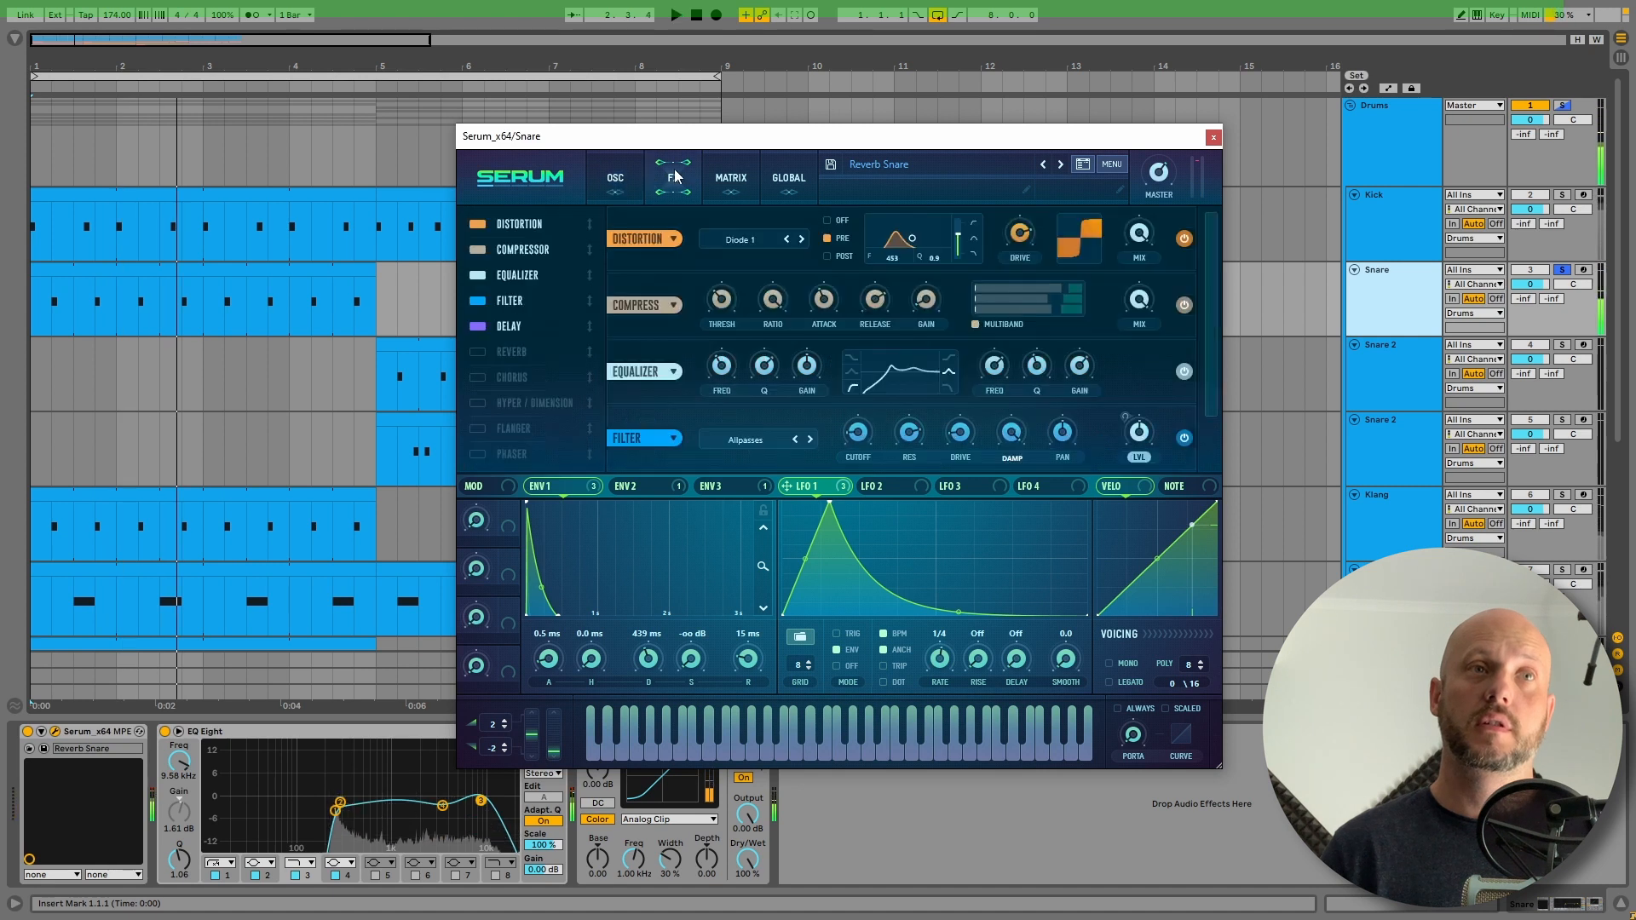
pyautogui.scroll(-1, 881, 362)
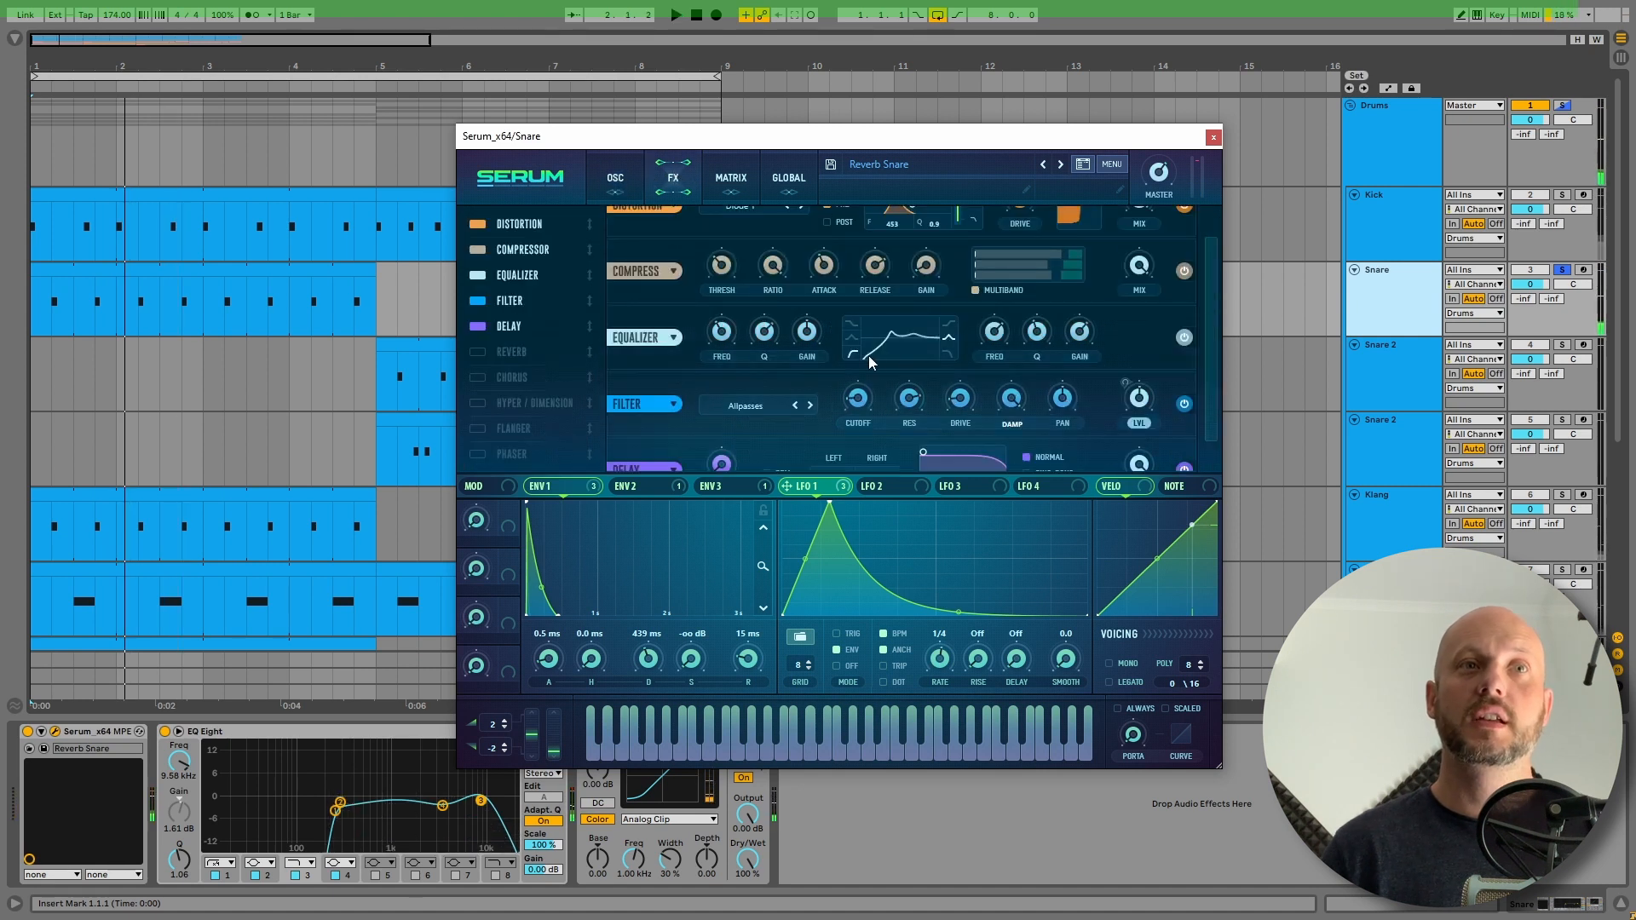
pyautogui.scroll(1, 1213, 336)
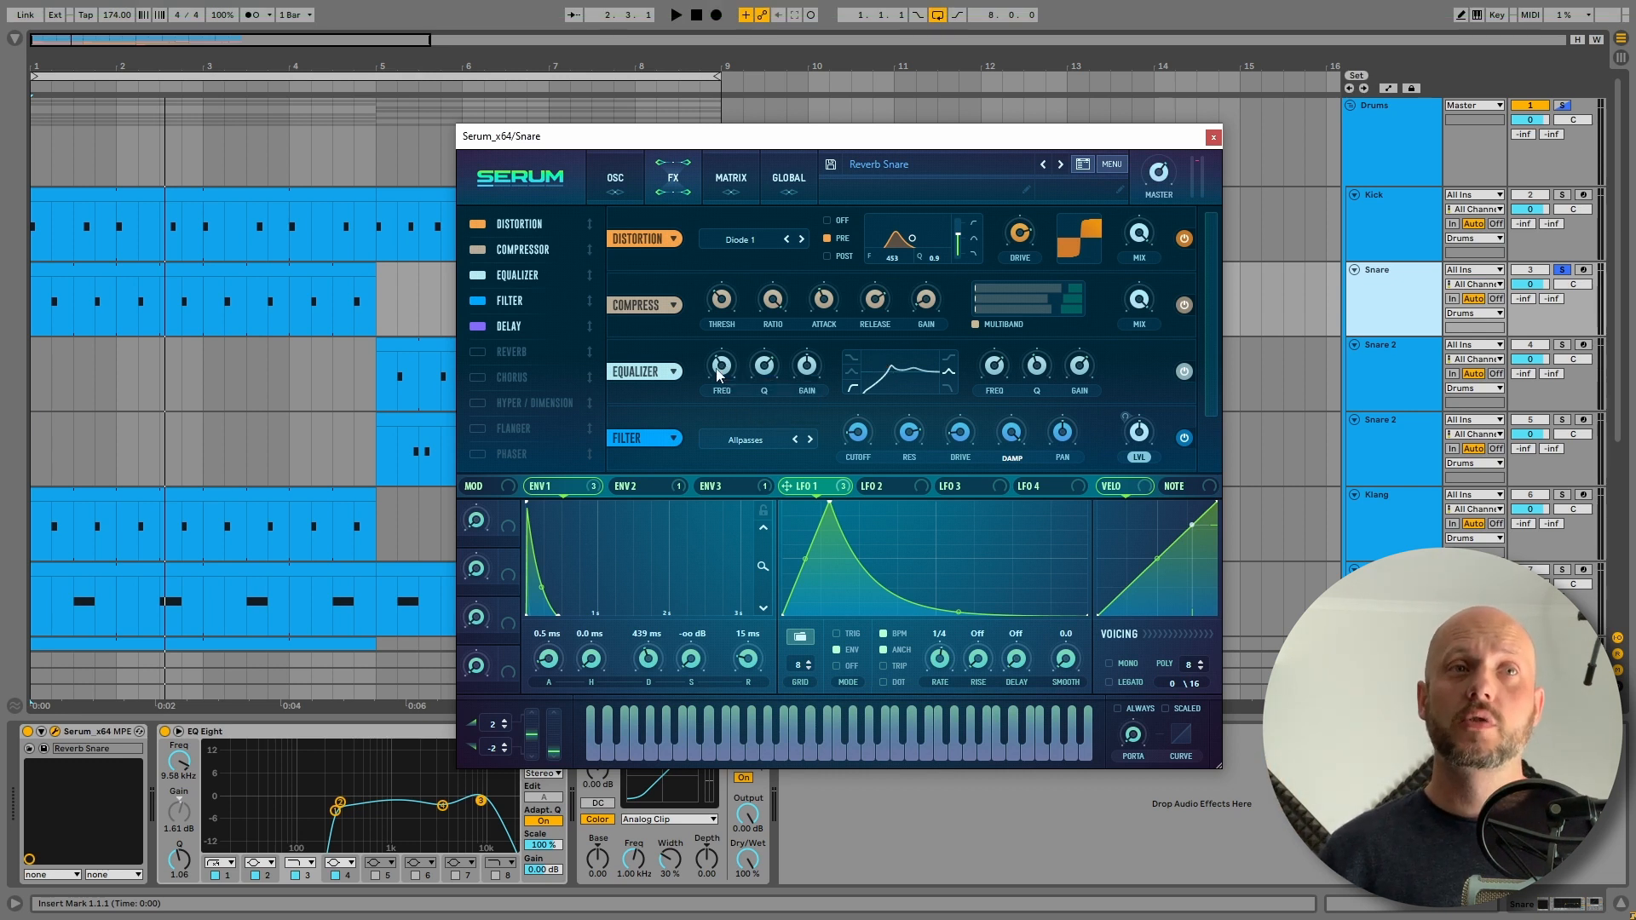
# Raise the lower band frequency of the snare's equalizer effect while listening.
pyautogui.press('space')
pyautogui.moveTo(720, 373); pyautogui.dragTo(722, 362)
pyautogui.press('space')
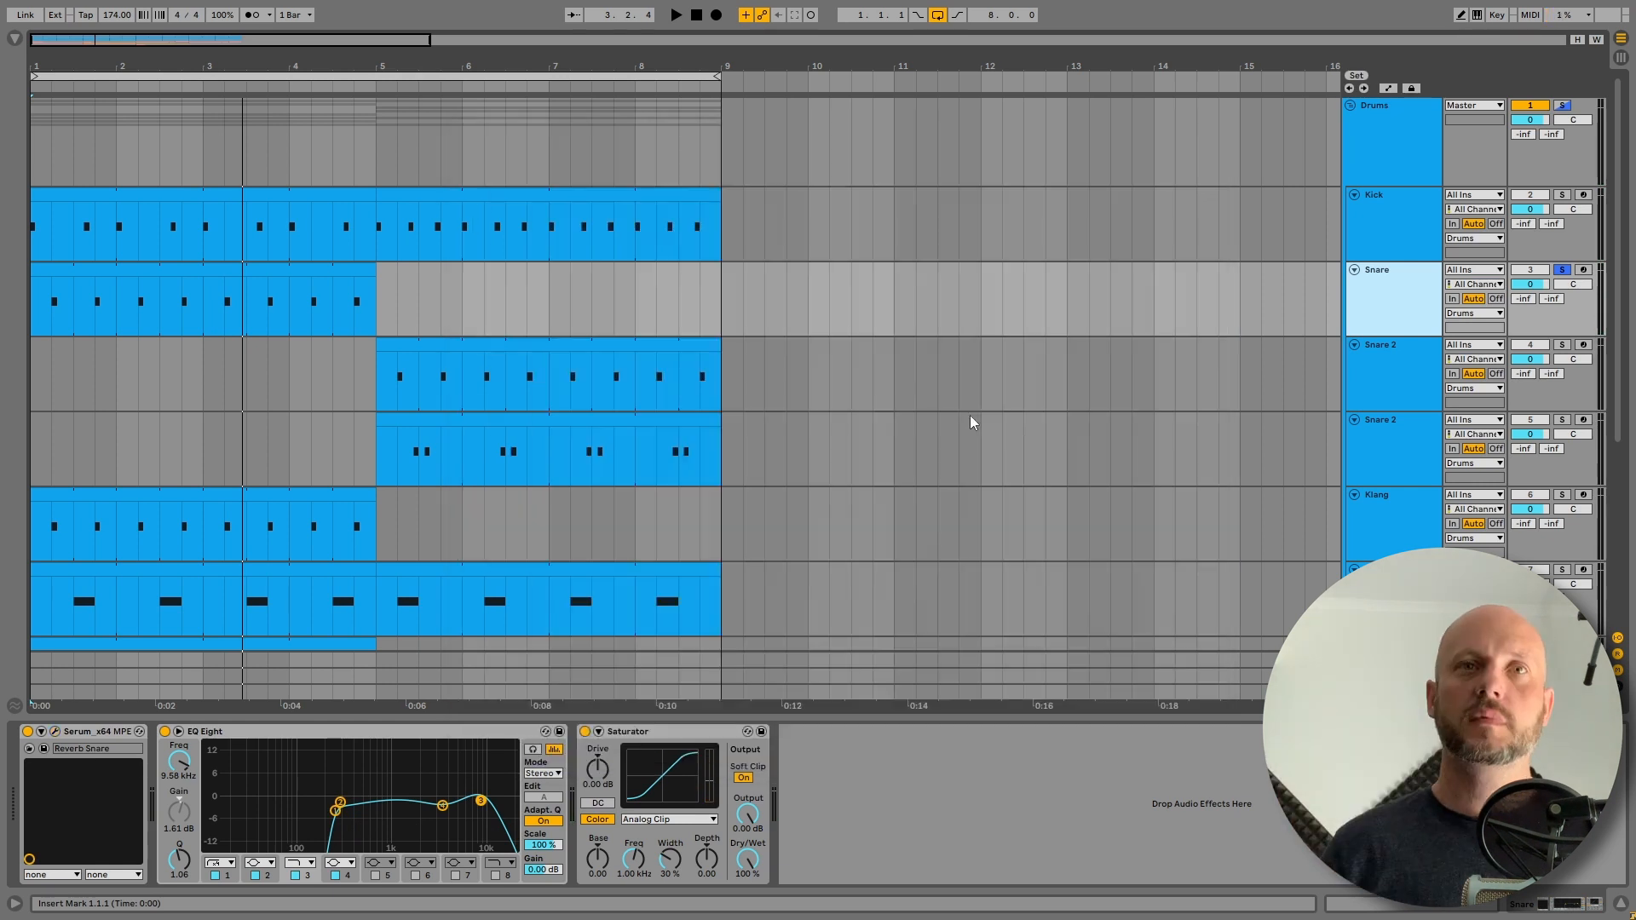
# Select and solo the upper Snare 2 track.
pyautogui.click(1381, 355)
pyautogui.click(1560, 346)
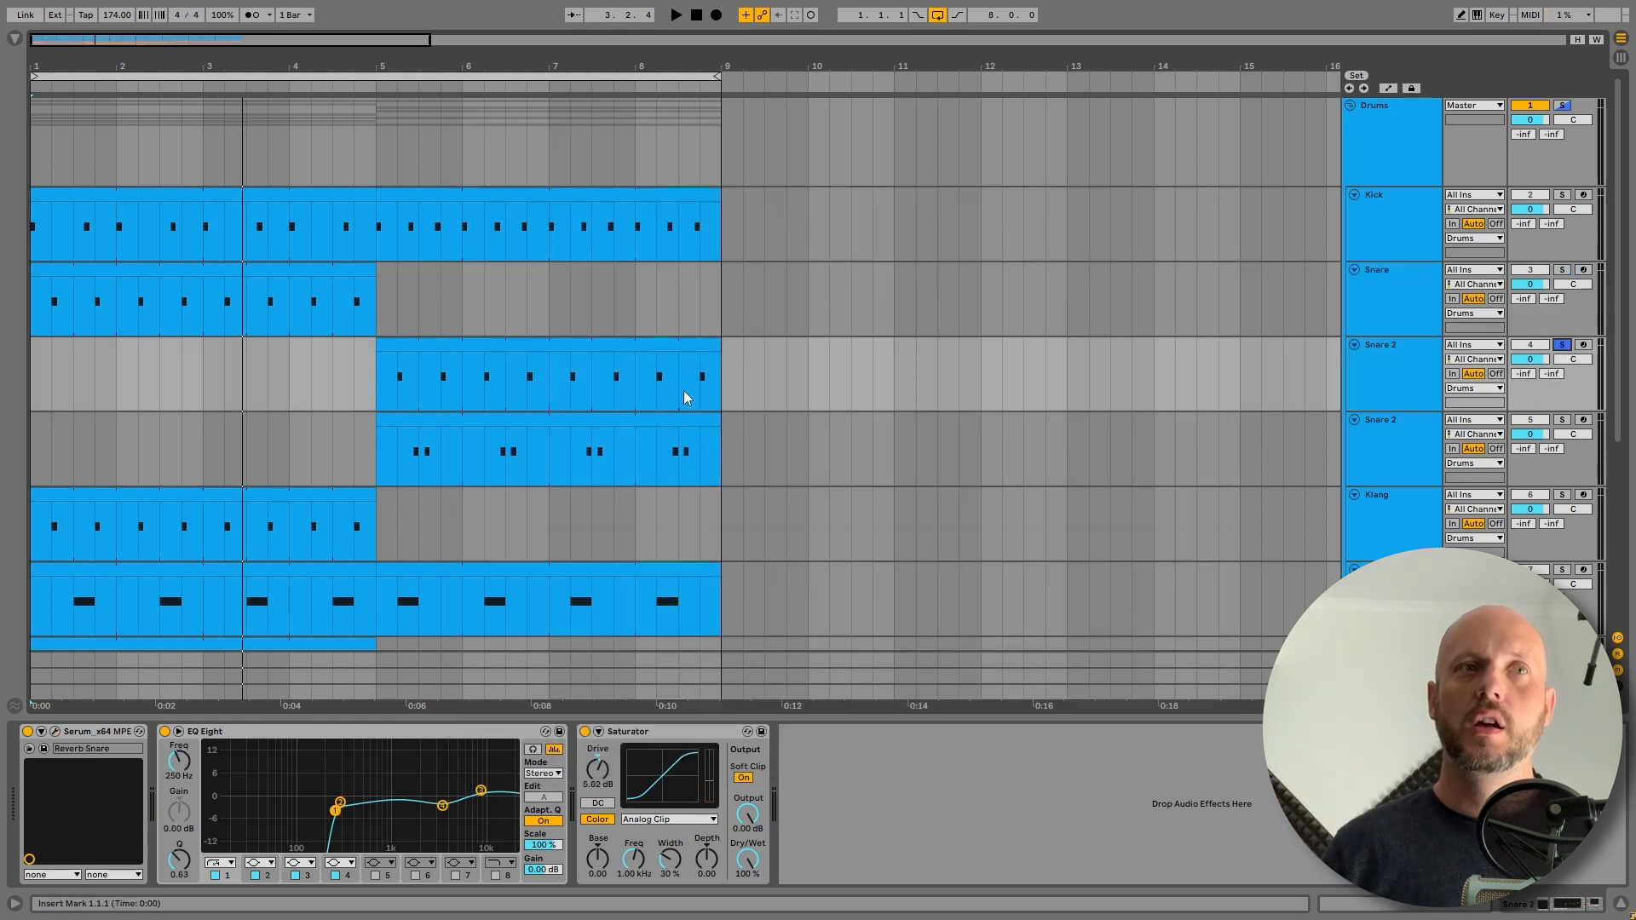
# Play the soloed upper Snare 2 clip from bar 5 and open the effects chain of its Reverb Snare patch.
pyautogui.click(458, 349)
pyautogui.press('space')
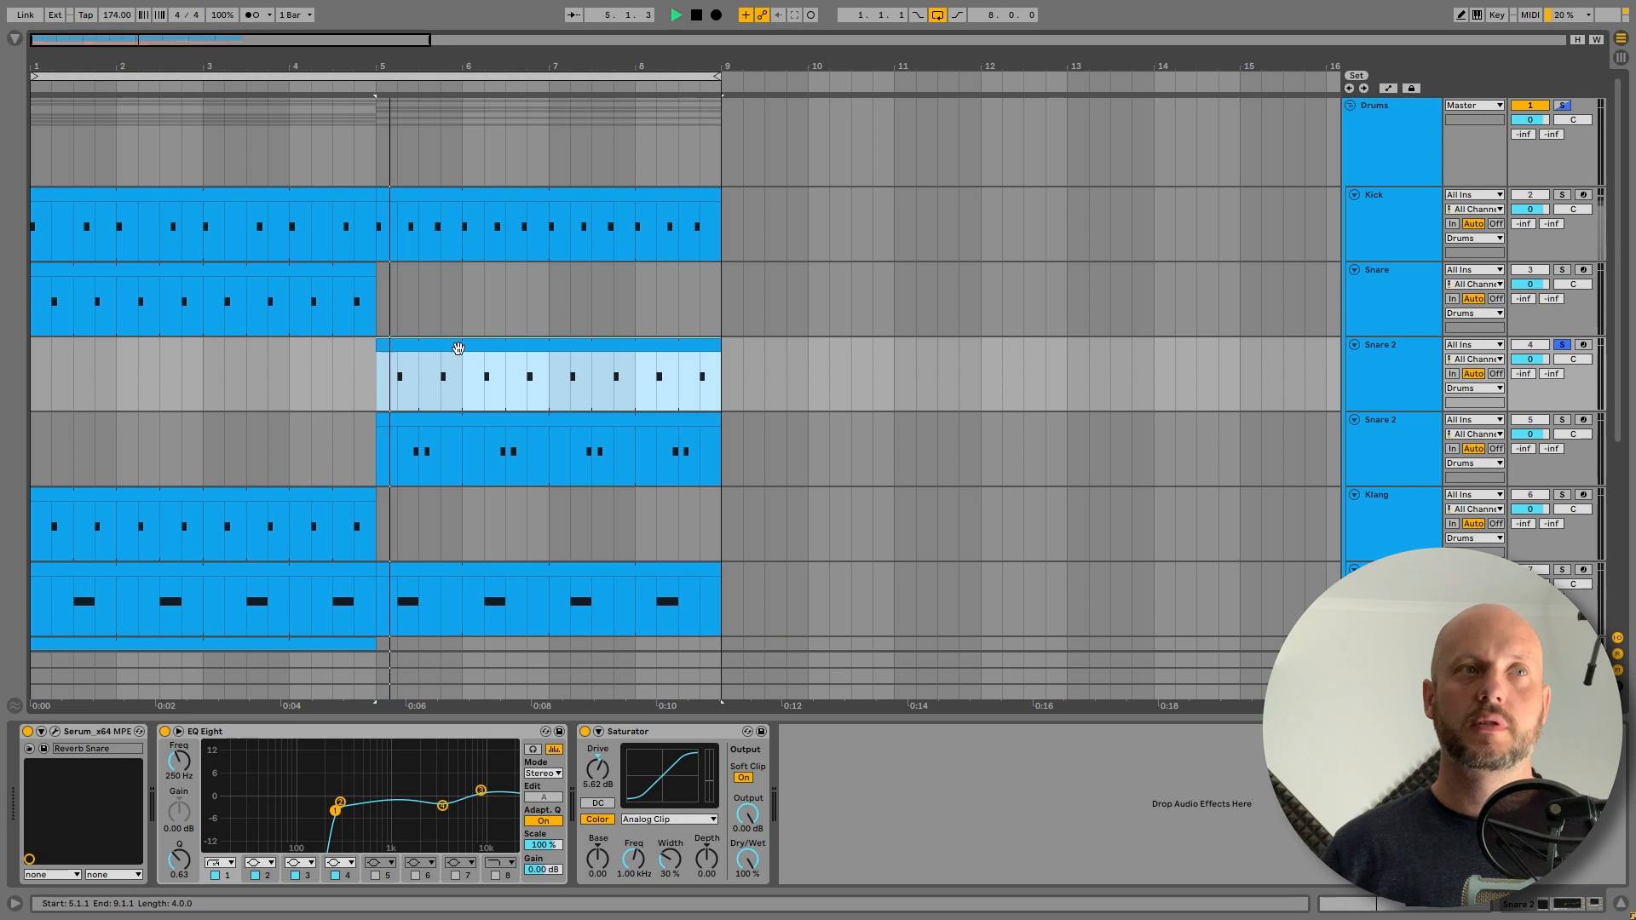
pyautogui.click(1423, 360)
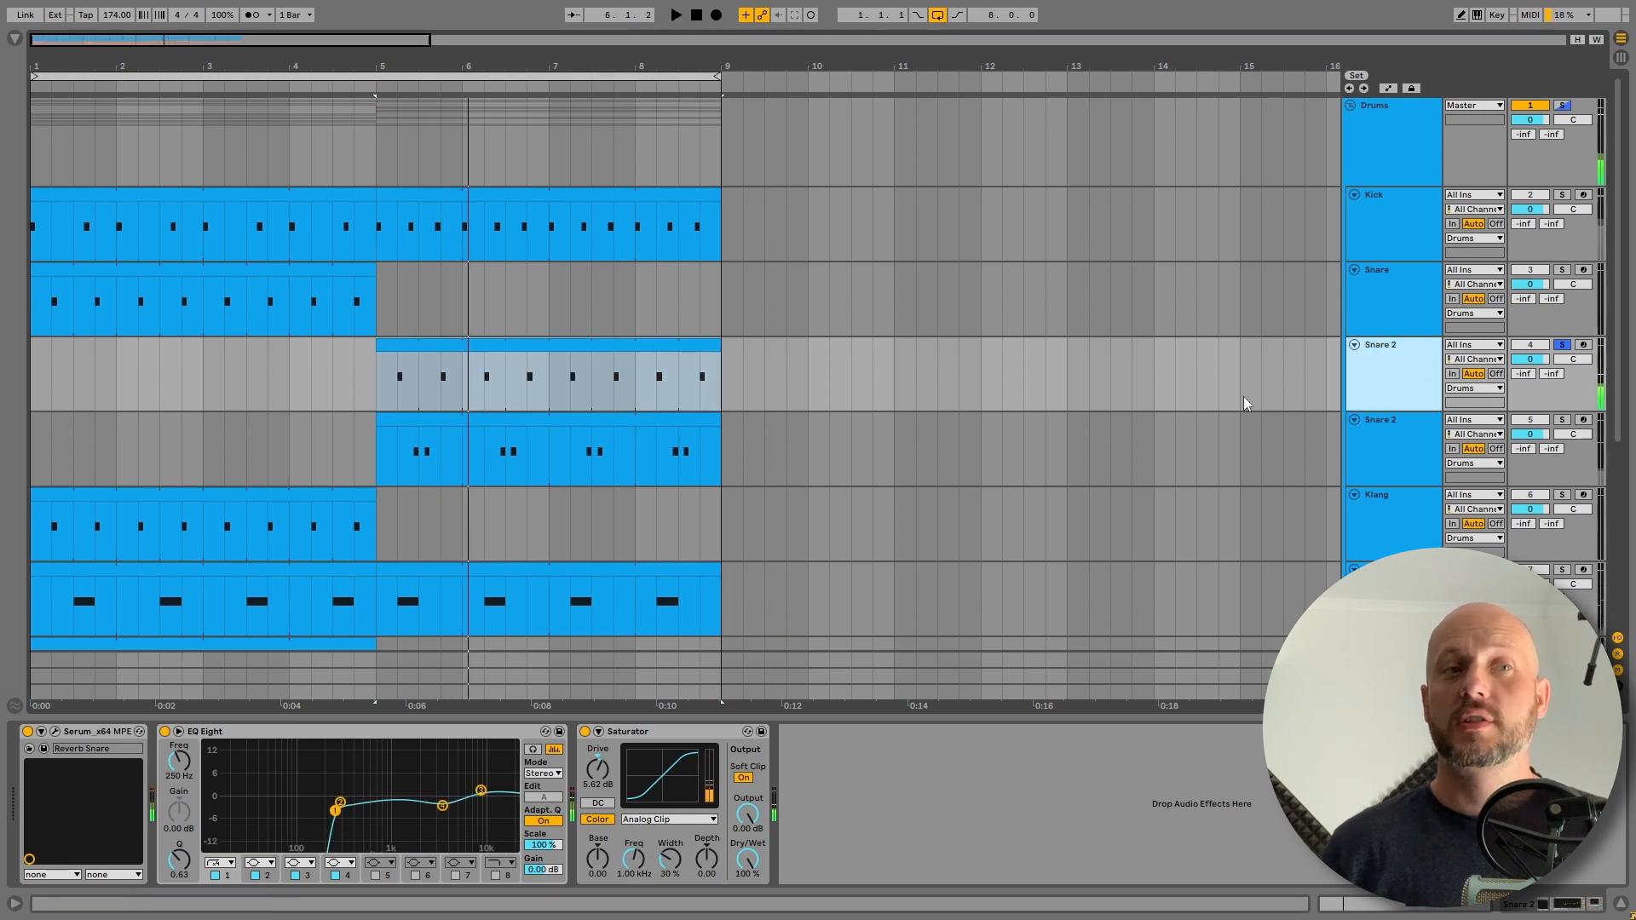
pyautogui.click(55, 731)
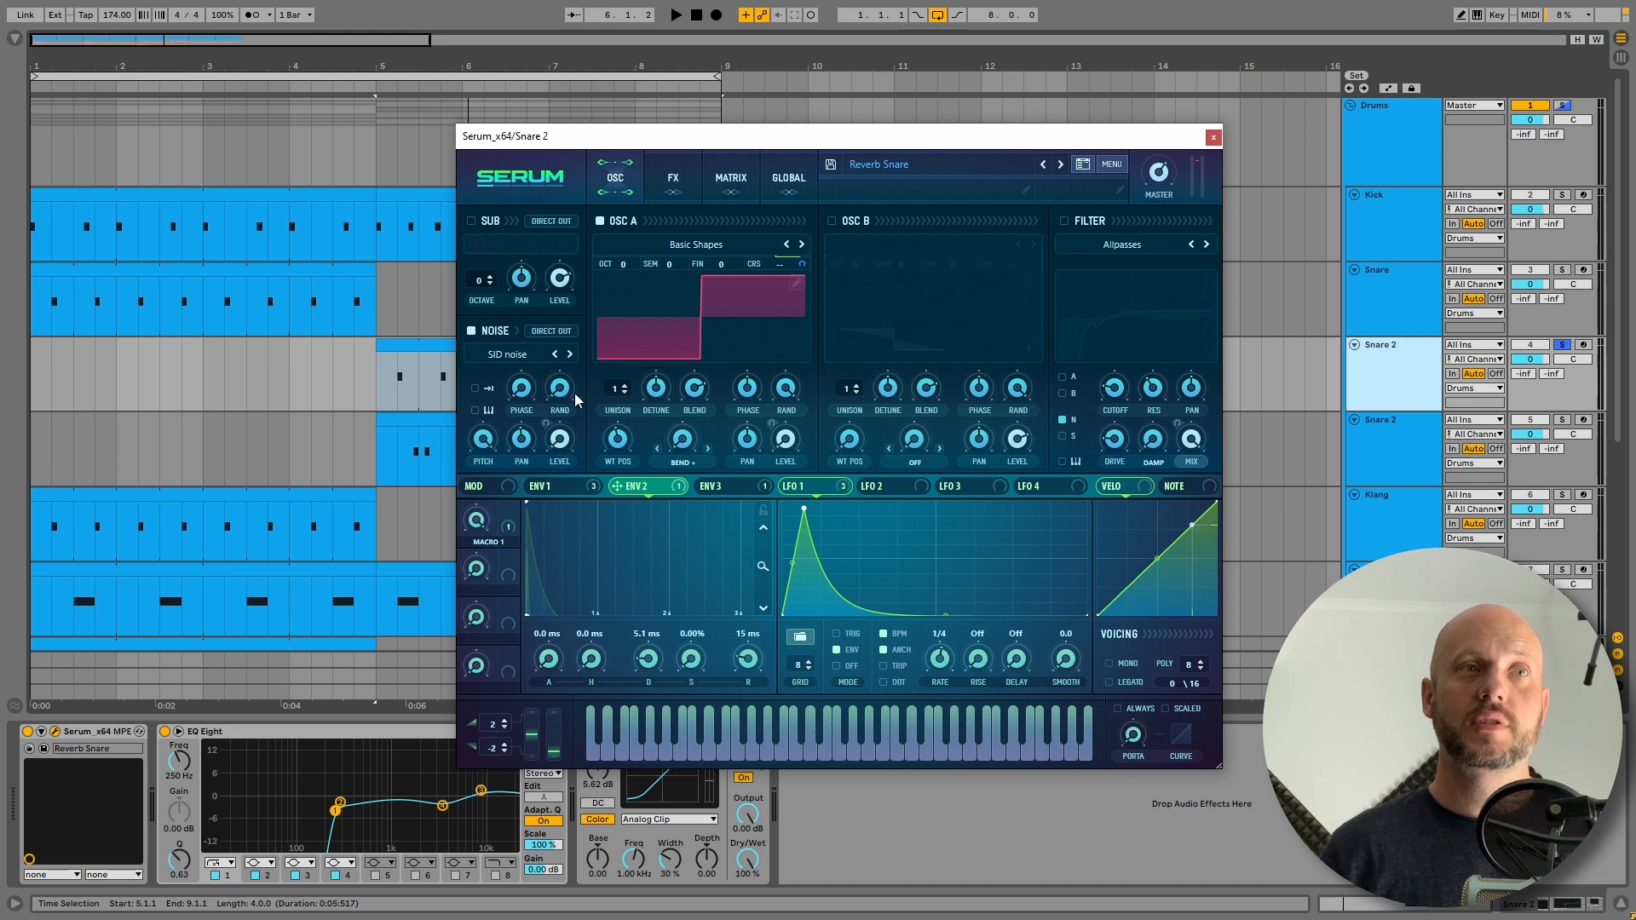
pyautogui.click(673, 179)
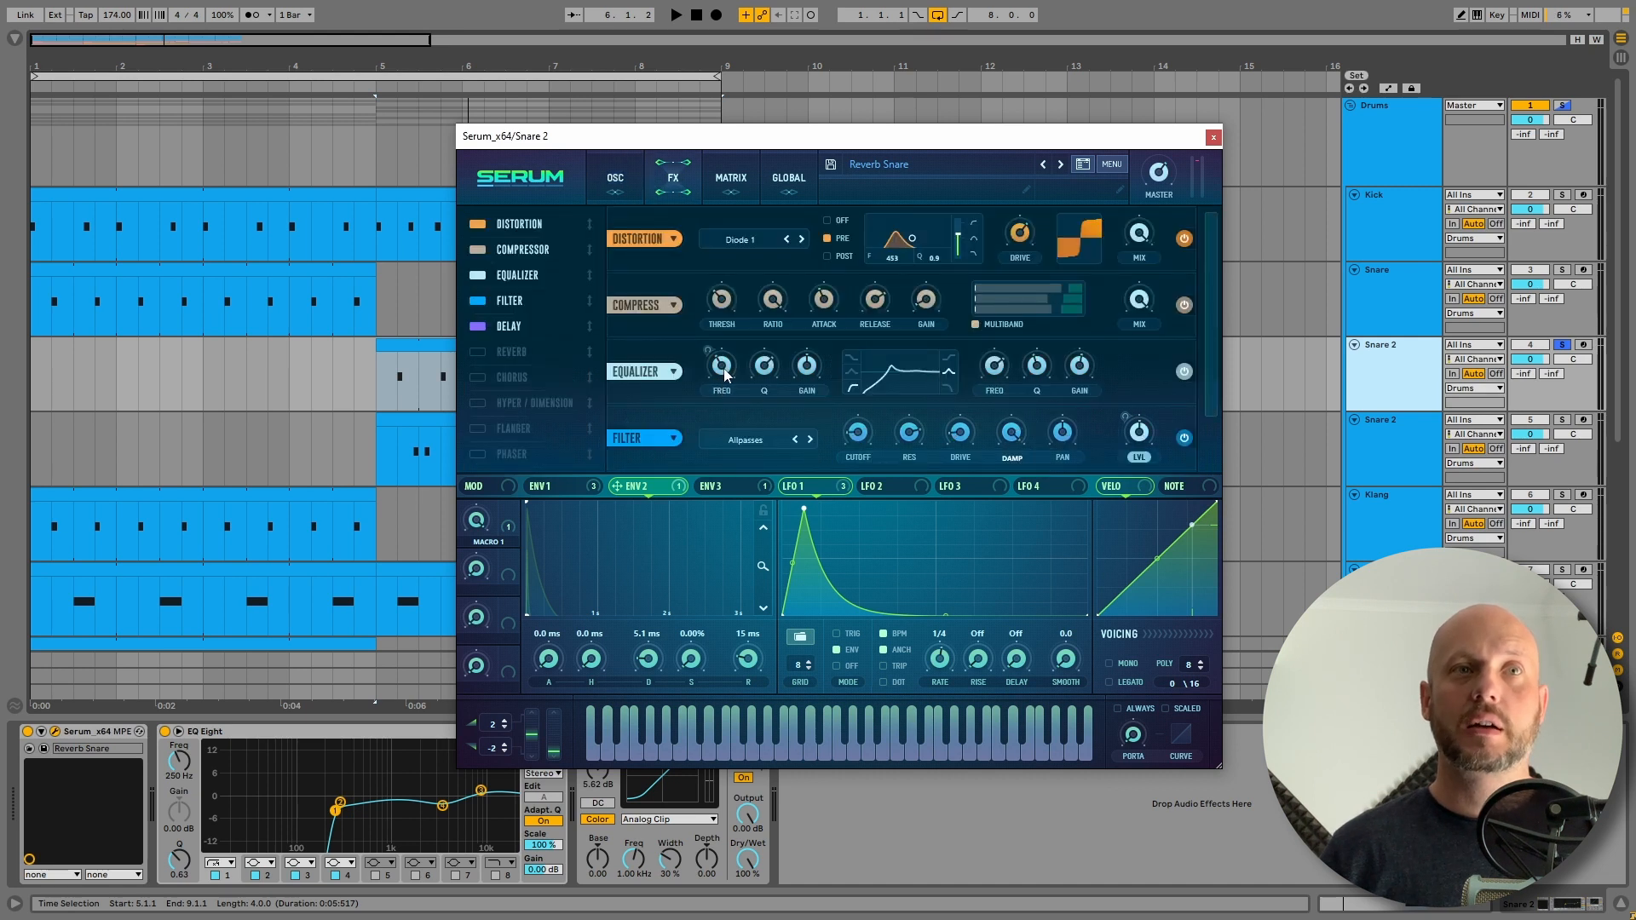
# Adjust the equalizer effect's lower band frequency to about 186 Hz during playback and close the Serum window.
pyautogui.press('space')
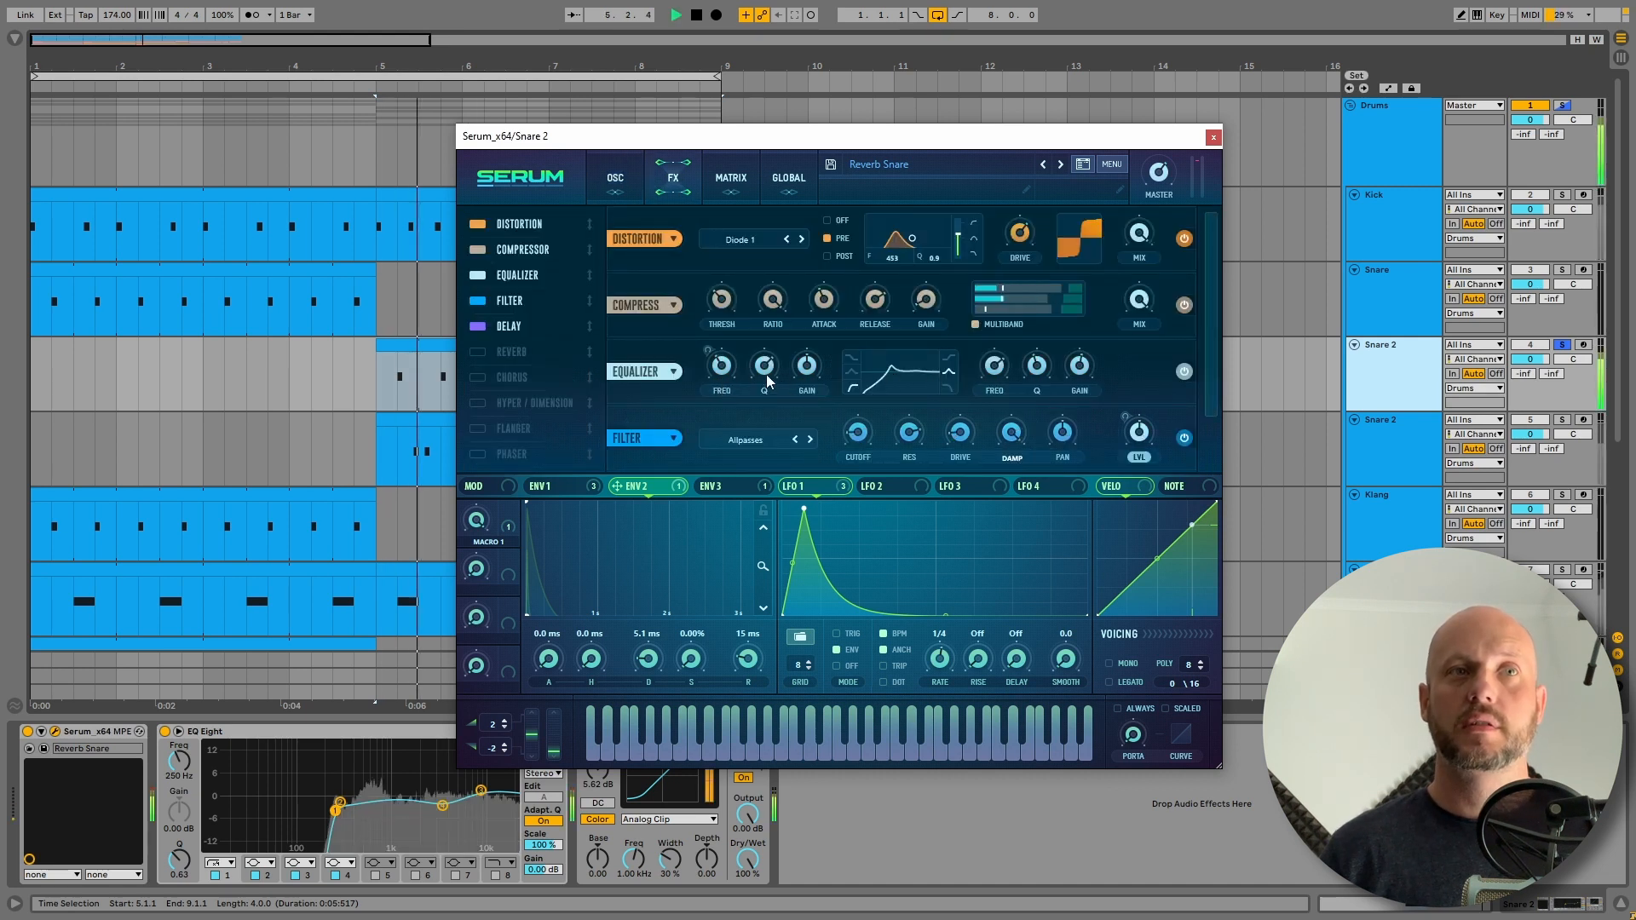
pyautogui.moveTo(727, 383); pyautogui.dragTo(732, 392)
pyautogui.press('space')
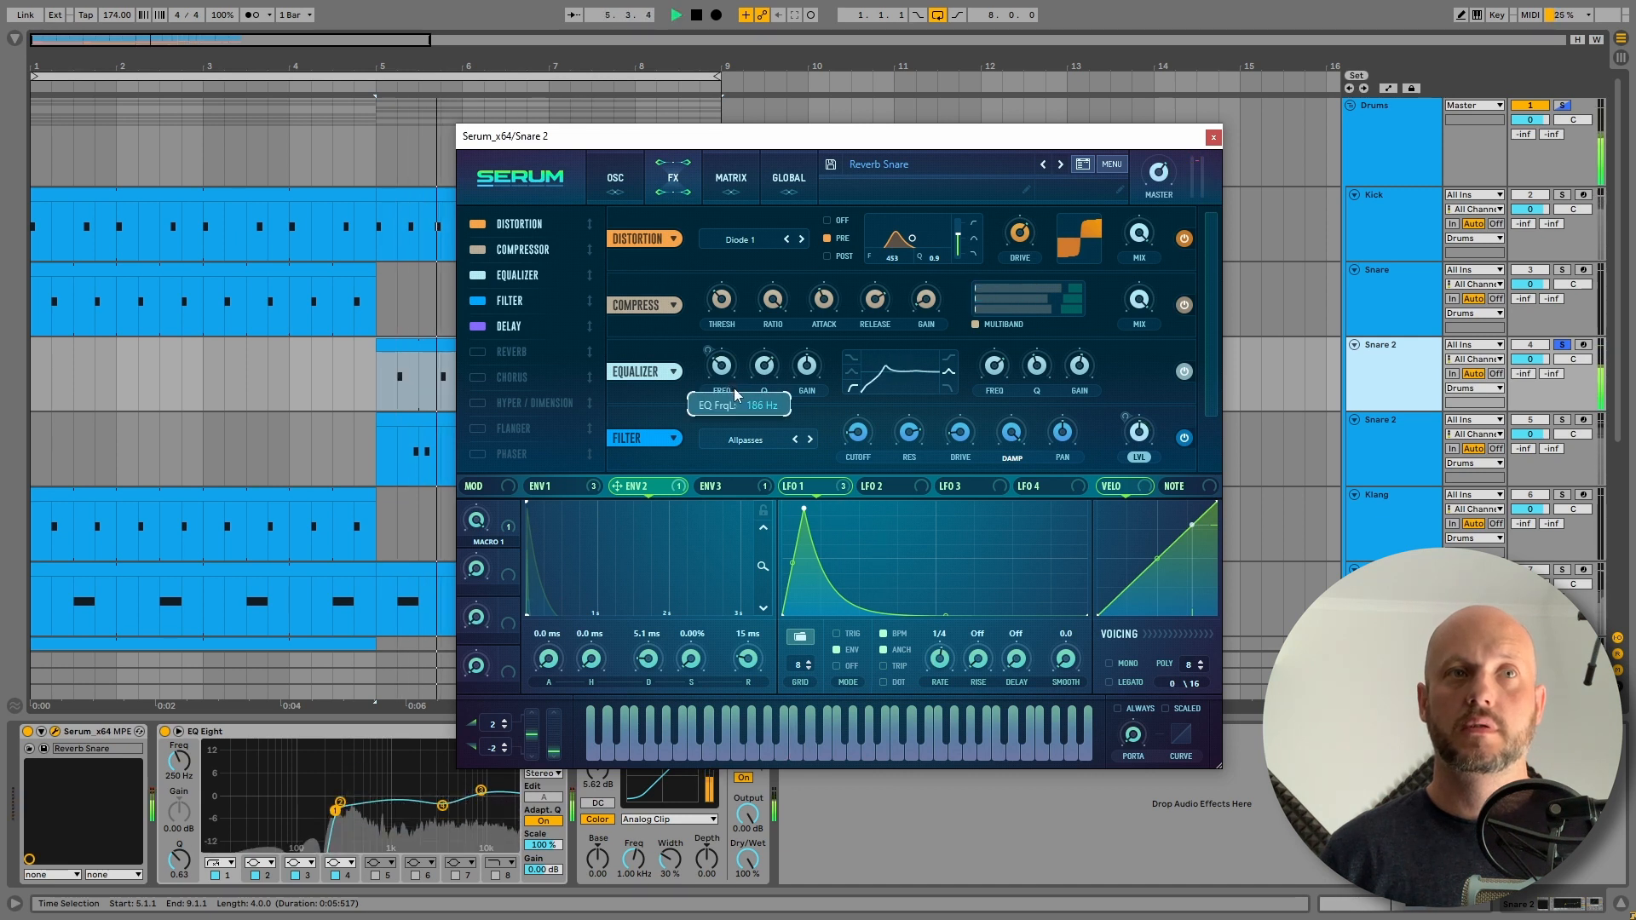
pyautogui.click(1212, 137)
pyautogui.press('space')
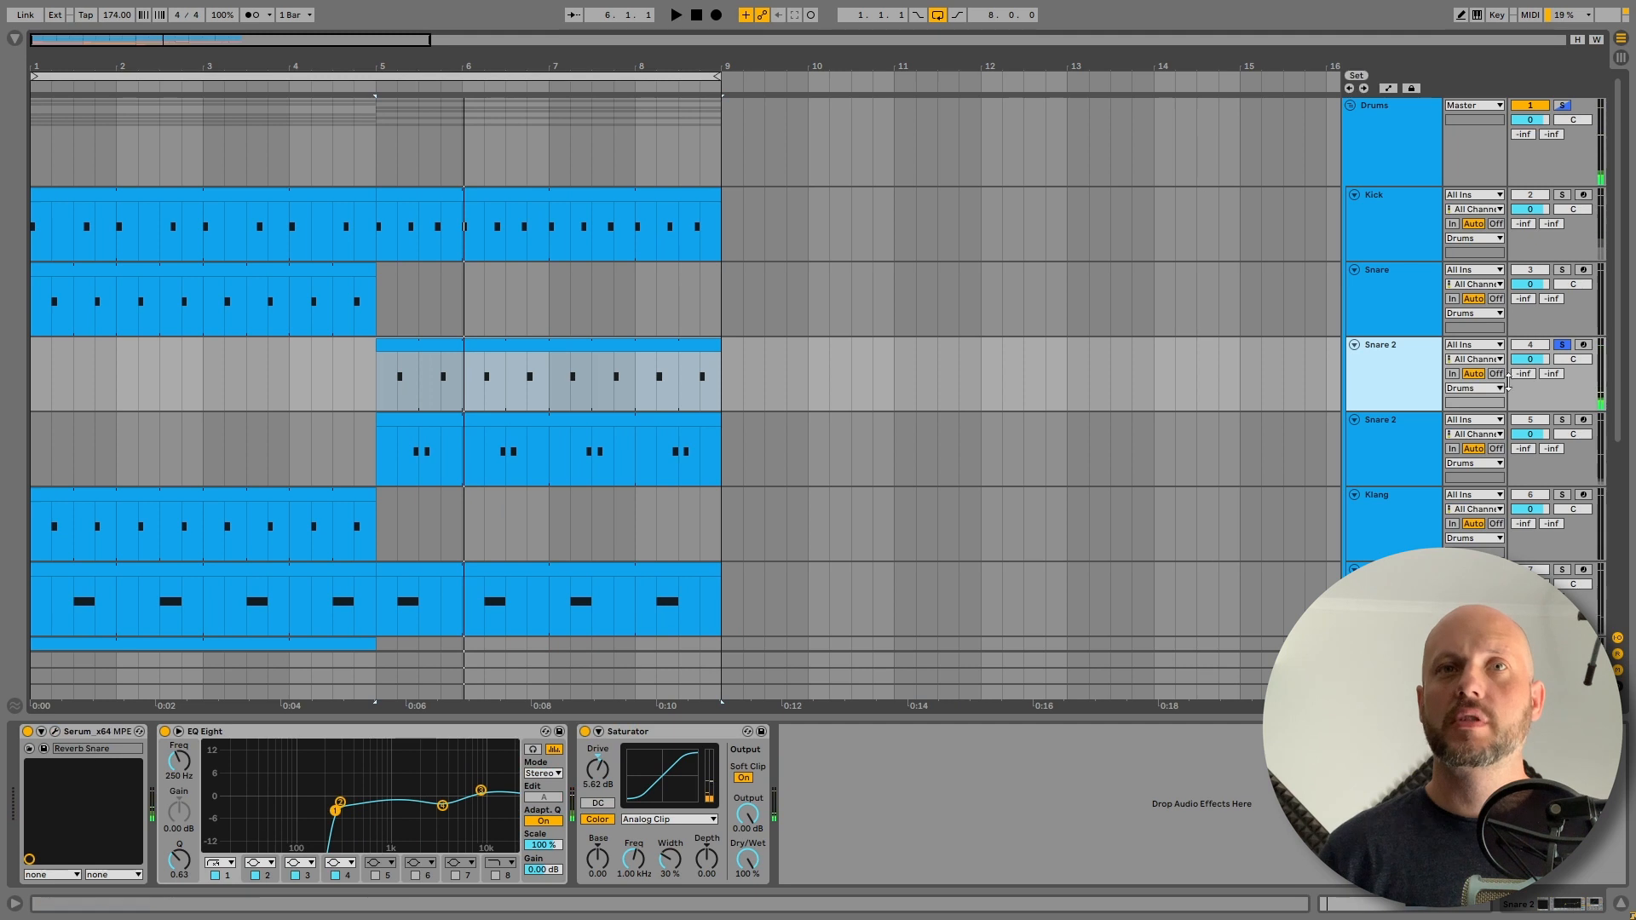
# Switch the solo from the upper to the lower Snare 2 track and play its clip from bar 5.
pyautogui.click(1563, 345)
pyautogui.click(1381, 426)
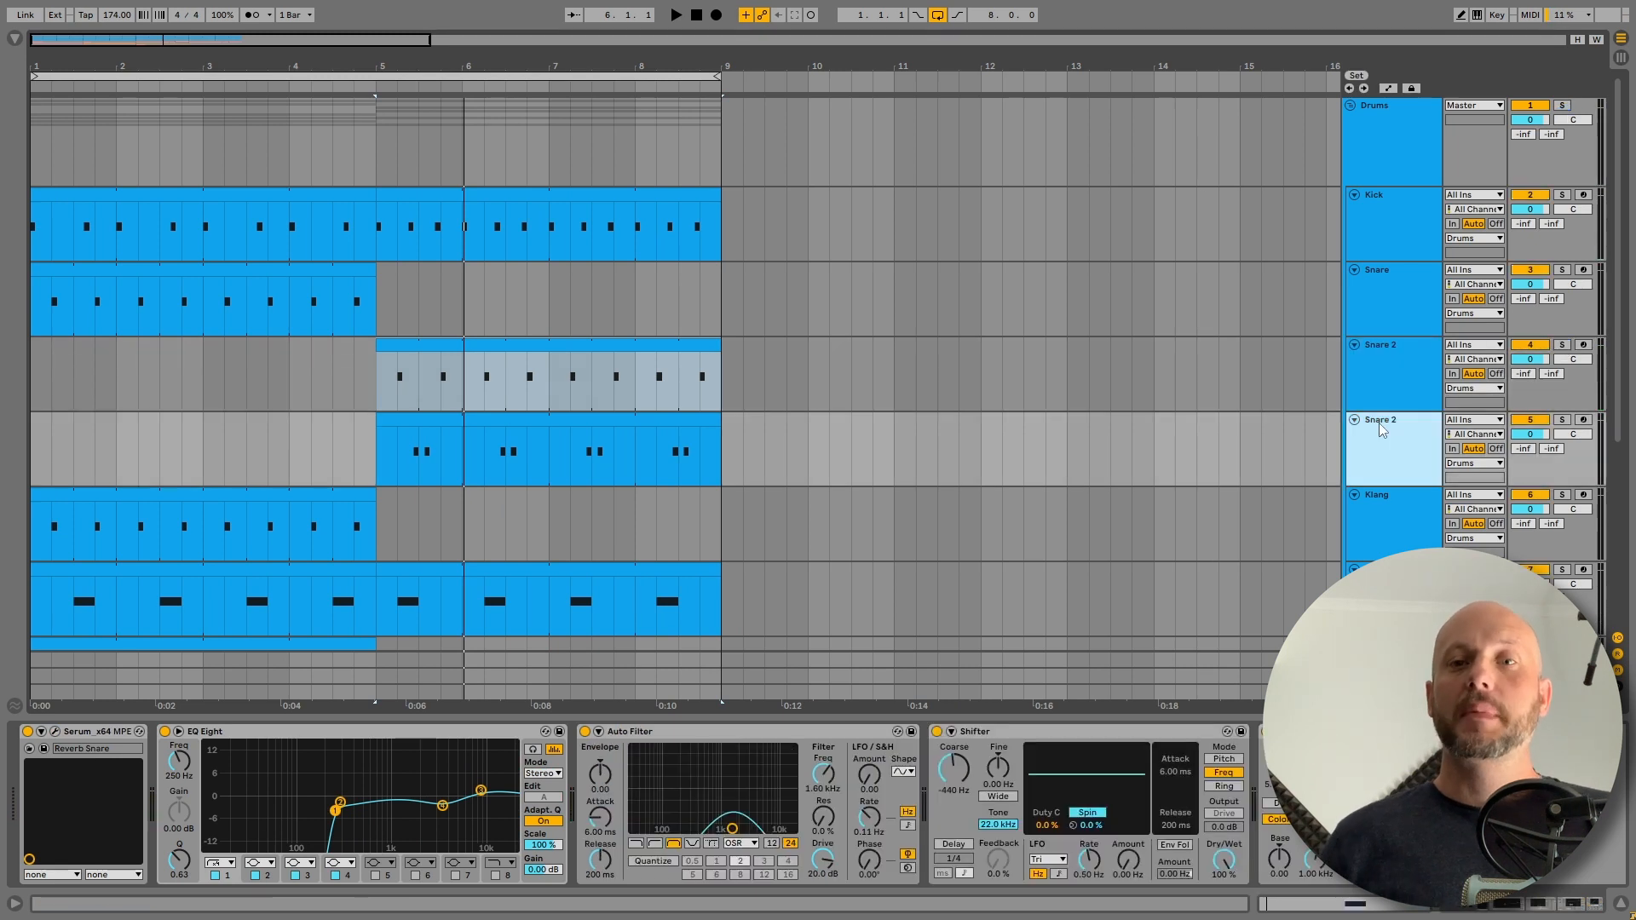
pyautogui.click(1561, 419)
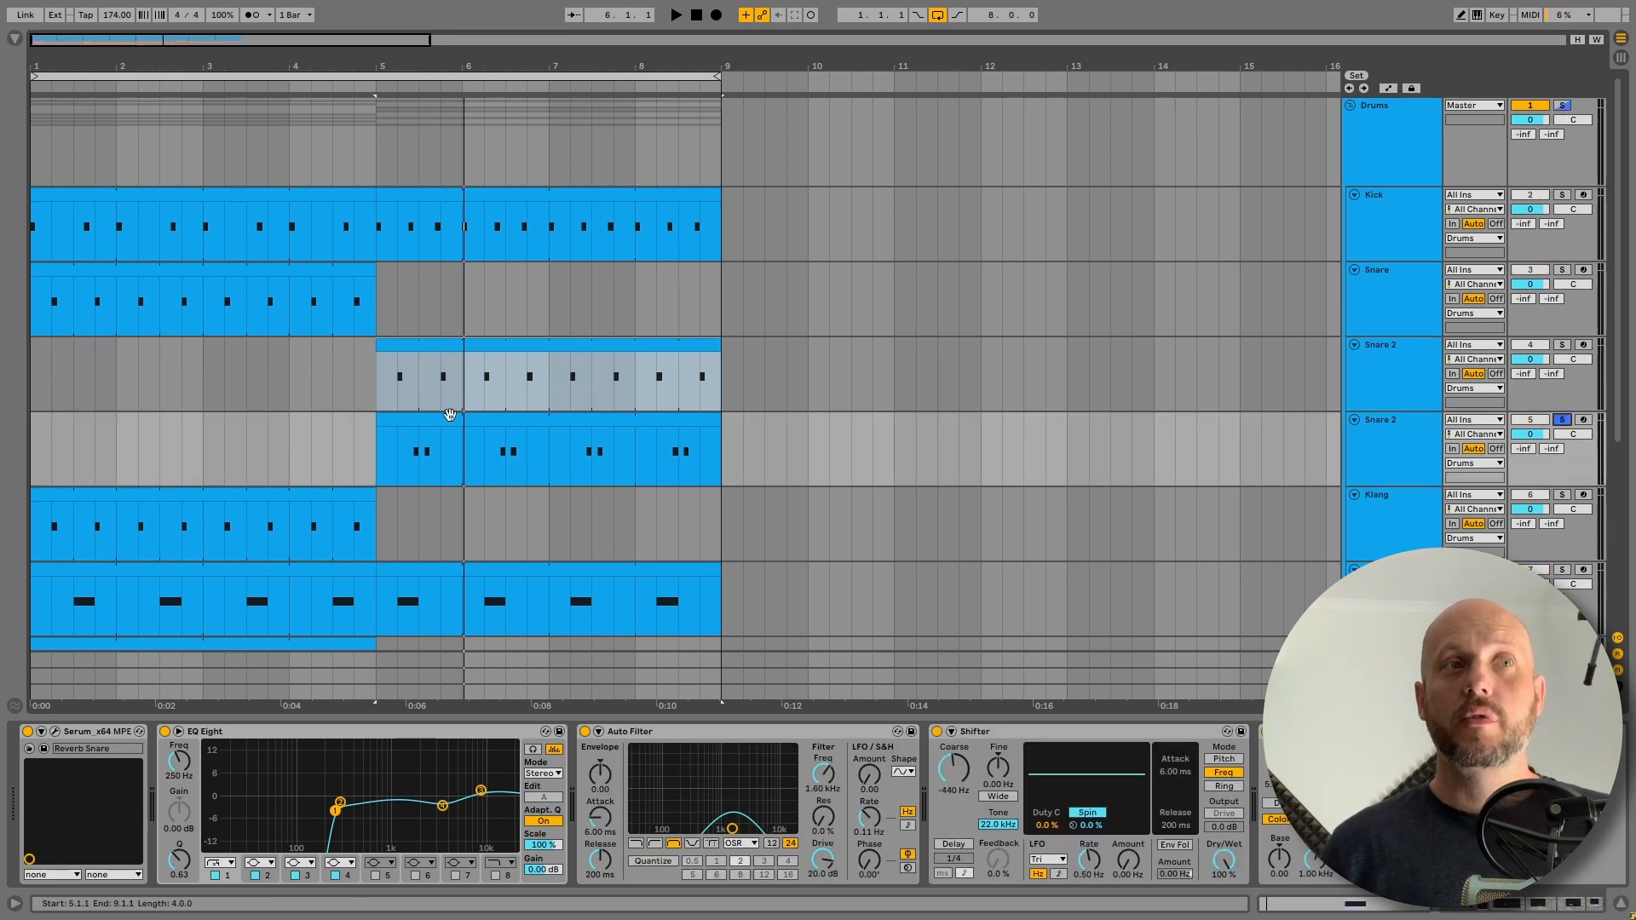
pyautogui.click(426, 417)
pyautogui.press('space')
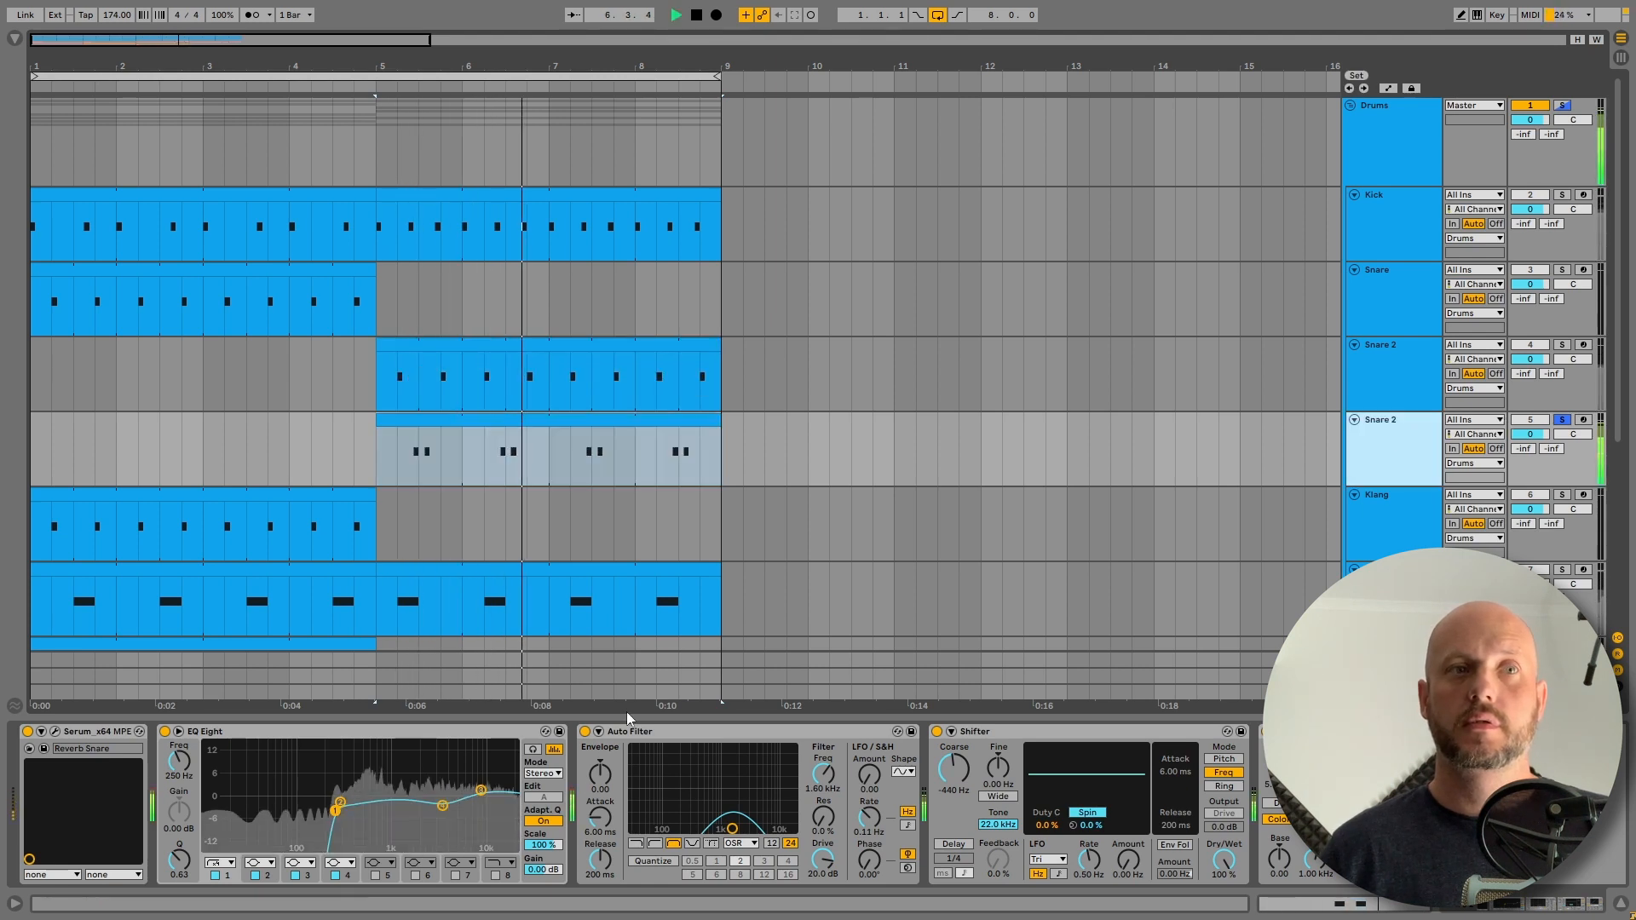
# Examine the lower Snare 2 track's Serum effects chain, followed by its Auto Filter and Shifter devices.
pyautogui.click(56, 731)
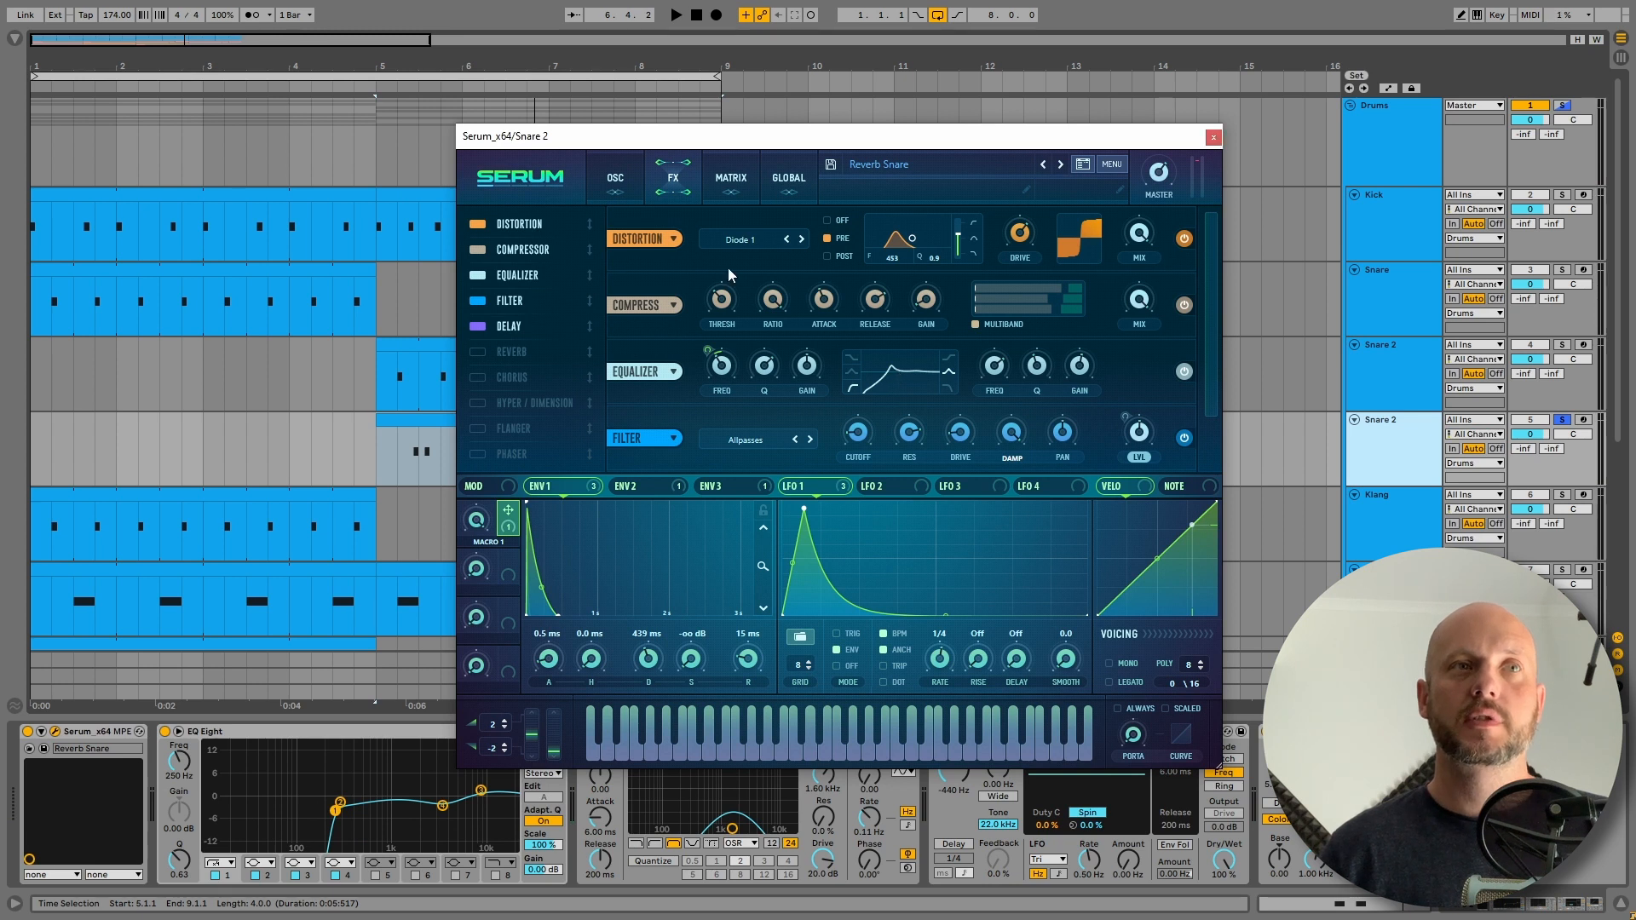
pyautogui.click(1211, 137)
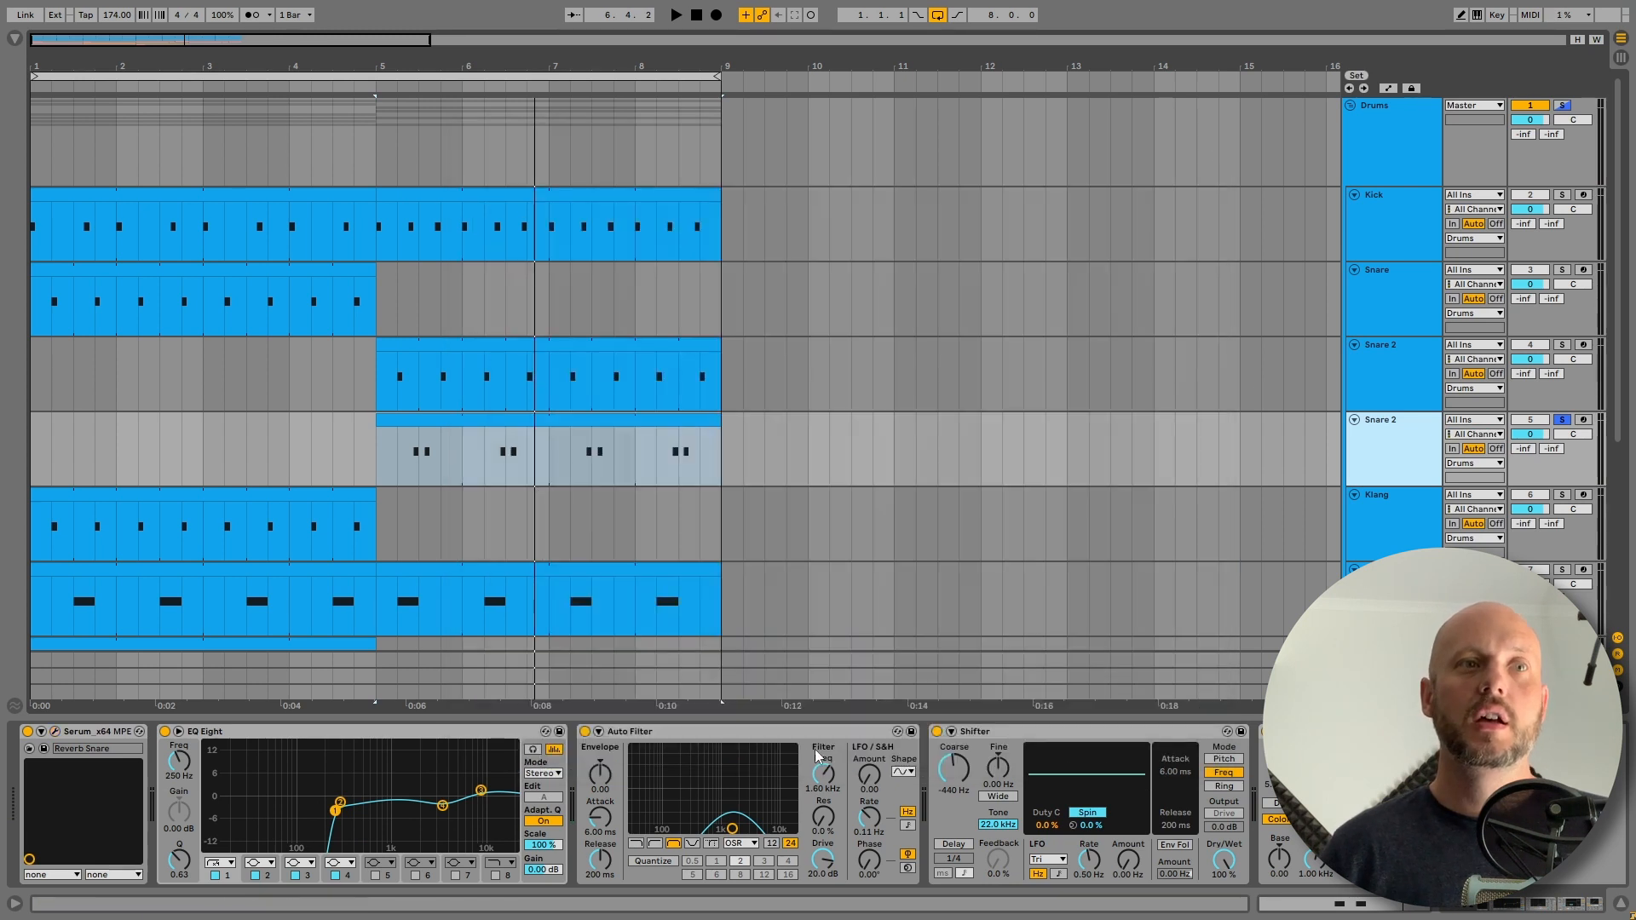
pyautogui.click(662, 741)
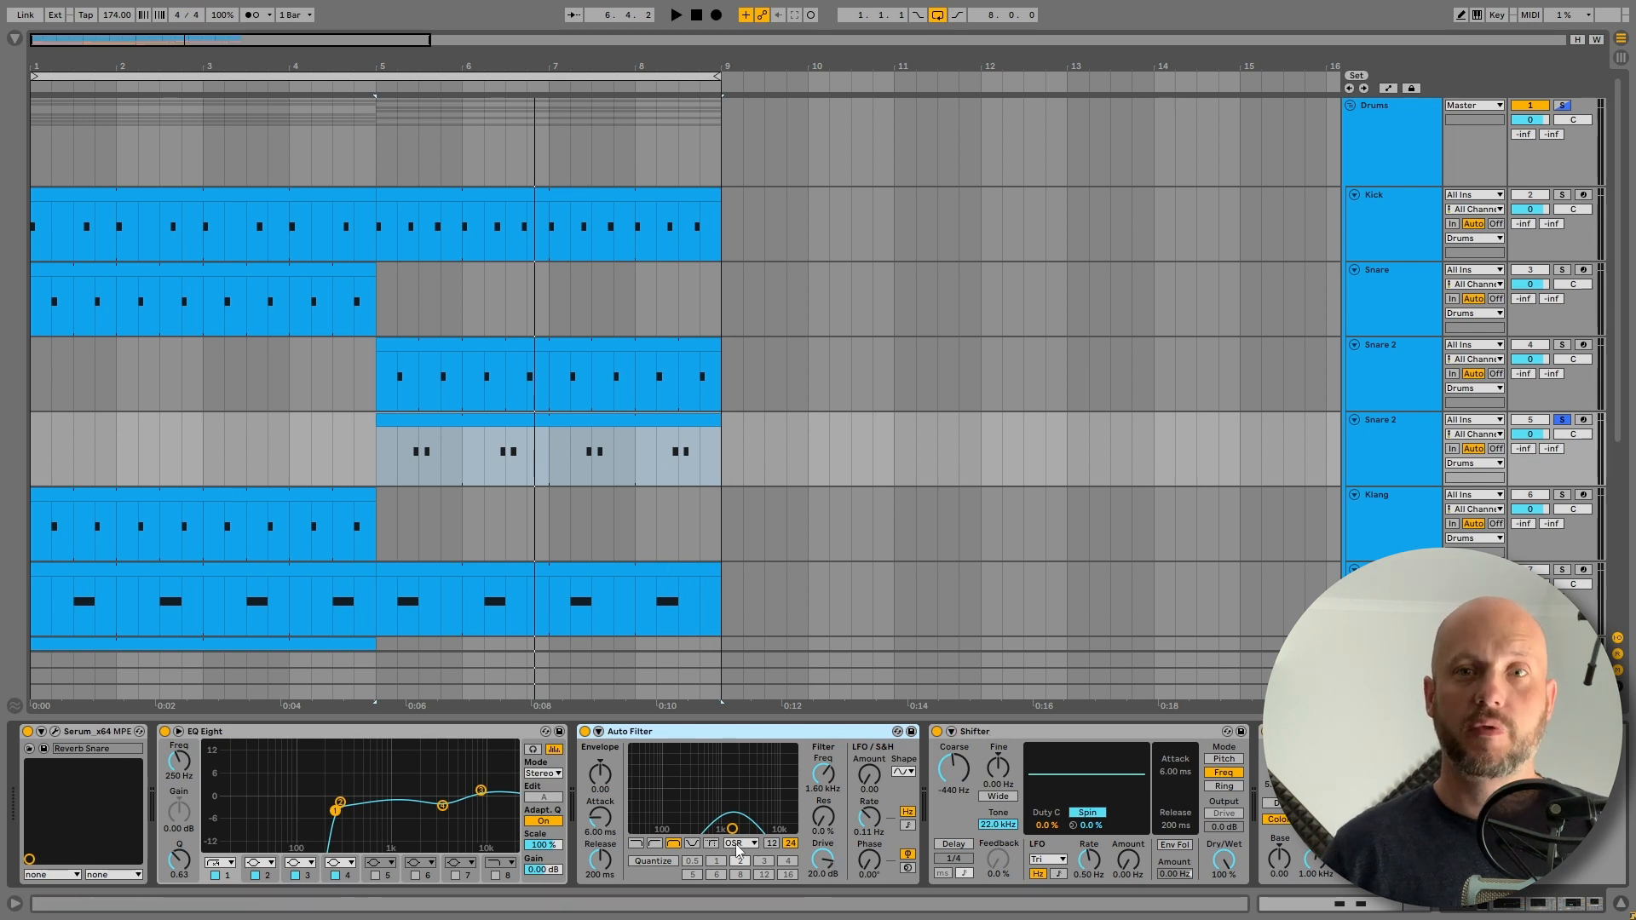
pyautogui.click(995, 735)
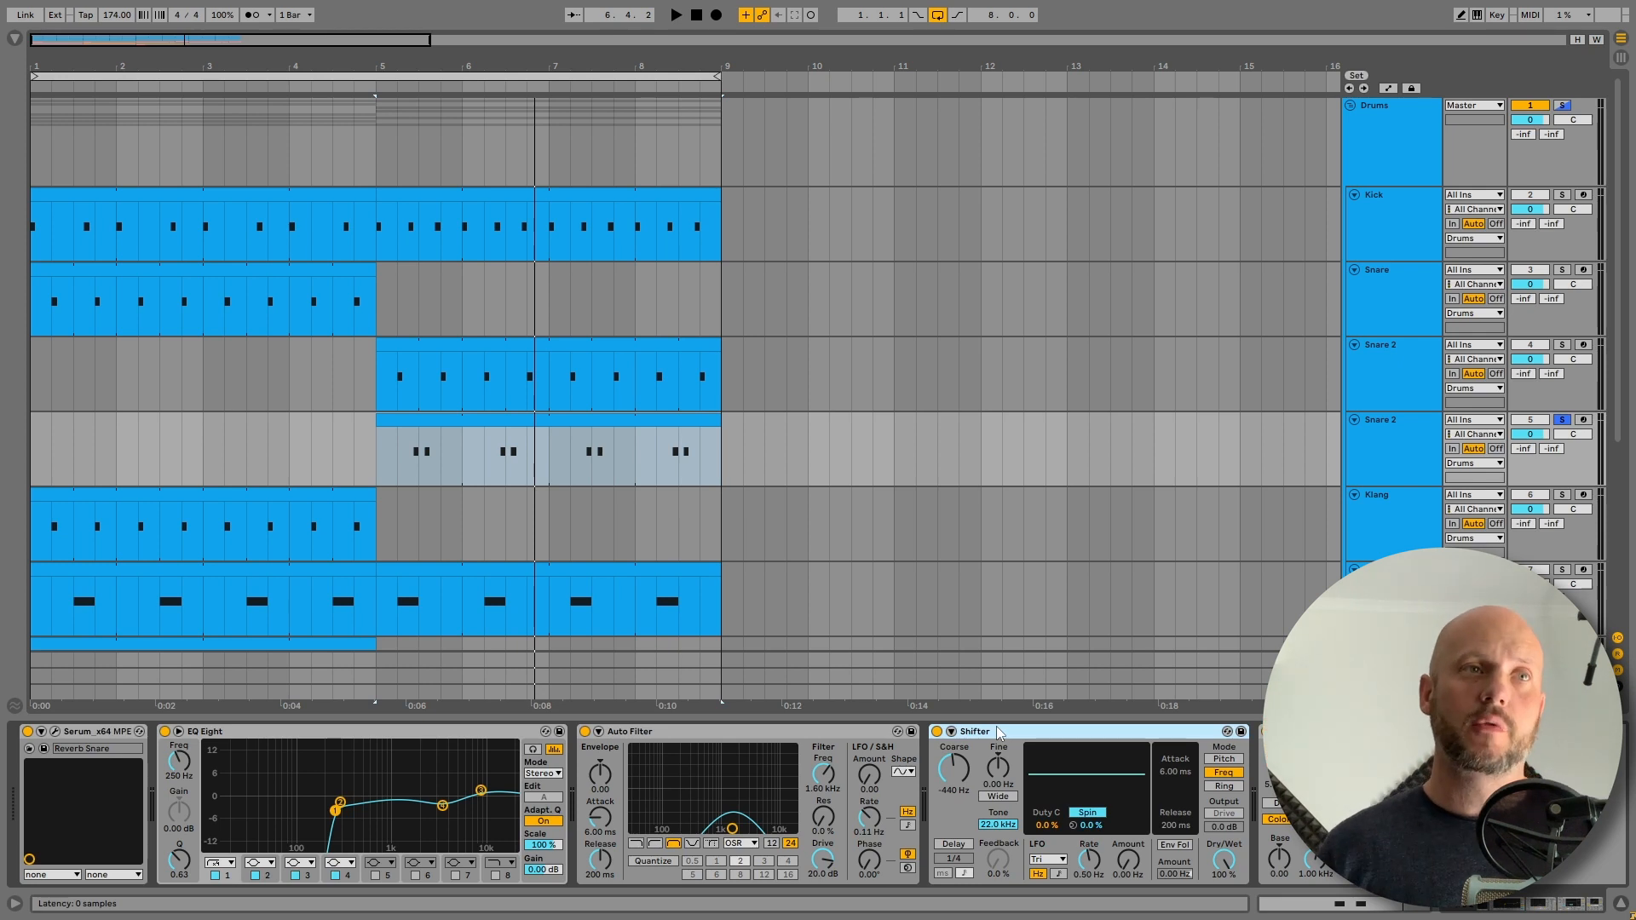
# Play the soloed Drums group from bar 5 to hear the lower Snare 2 together with the other drums.
pyautogui.click(620, 426)
pyautogui.press('space')
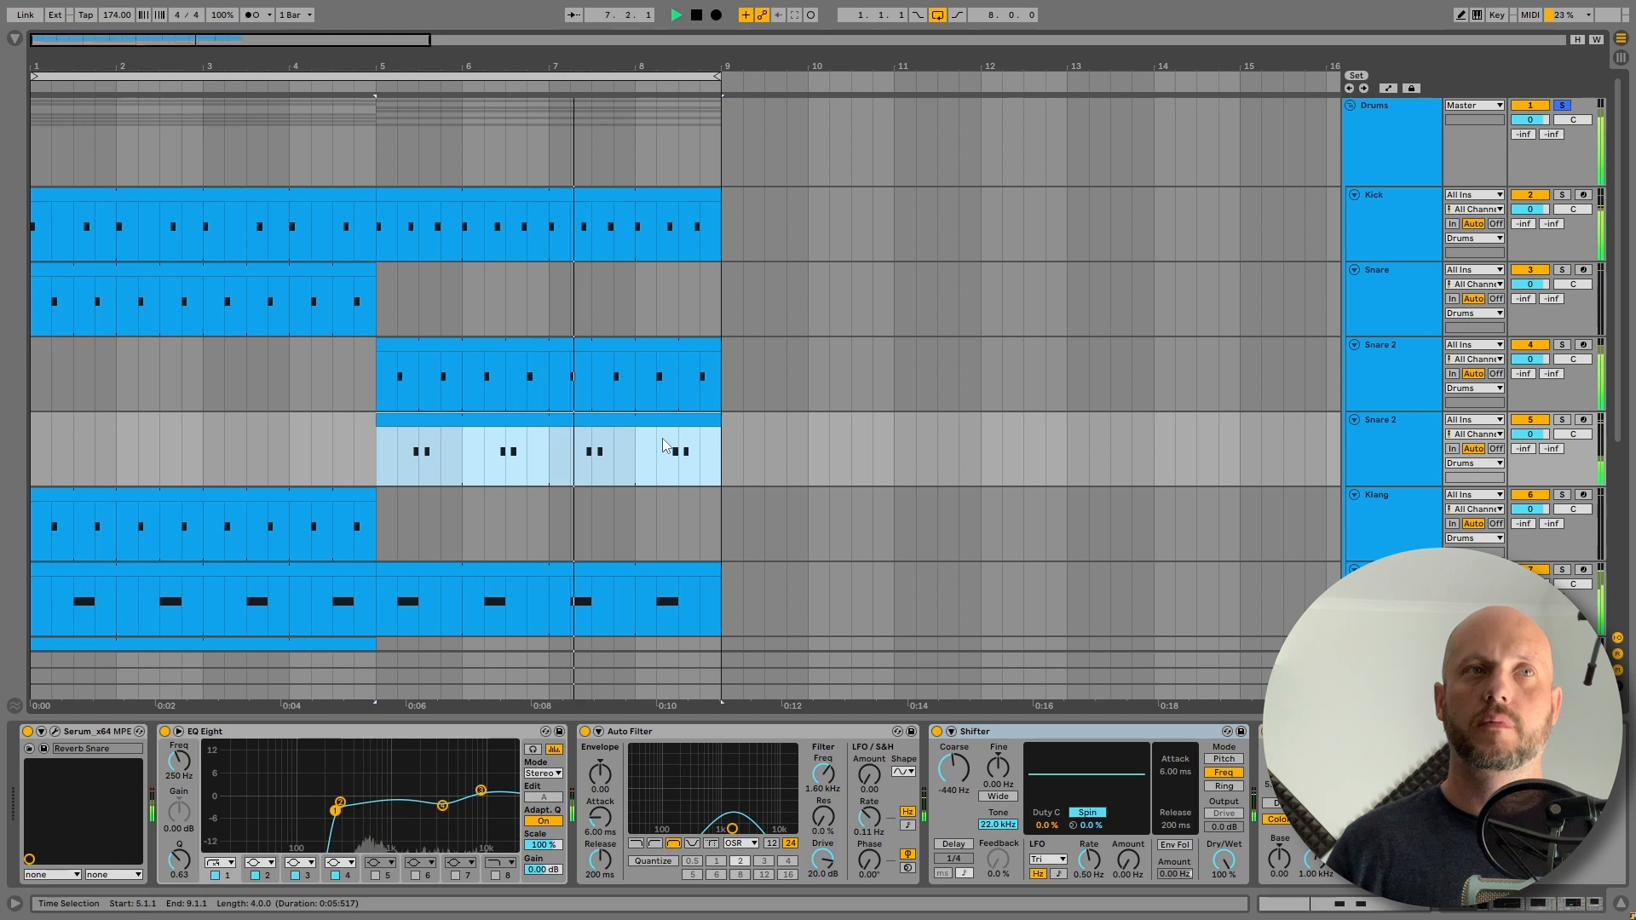
pyautogui.scroll(-1, 662, 438)
pyautogui.press('space')
pyautogui.scroll(1, 1135, 315)
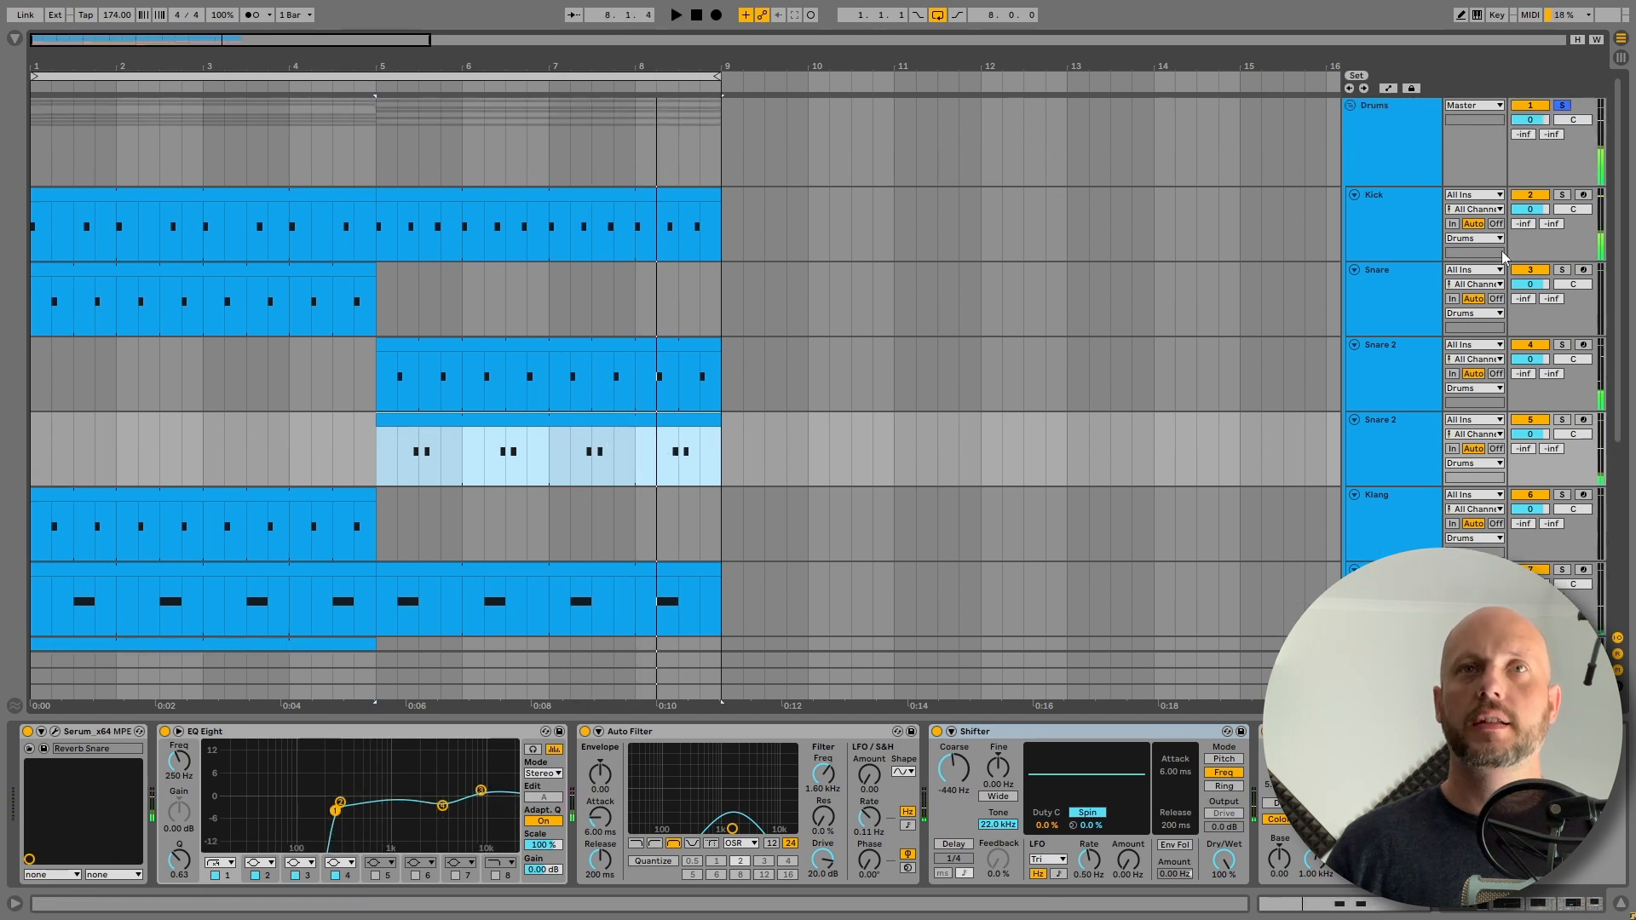
# Unsolo the Drums group and play the full arrangement from bar 5.
pyautogui.click(1562, 105)
pyautogui.press('space')
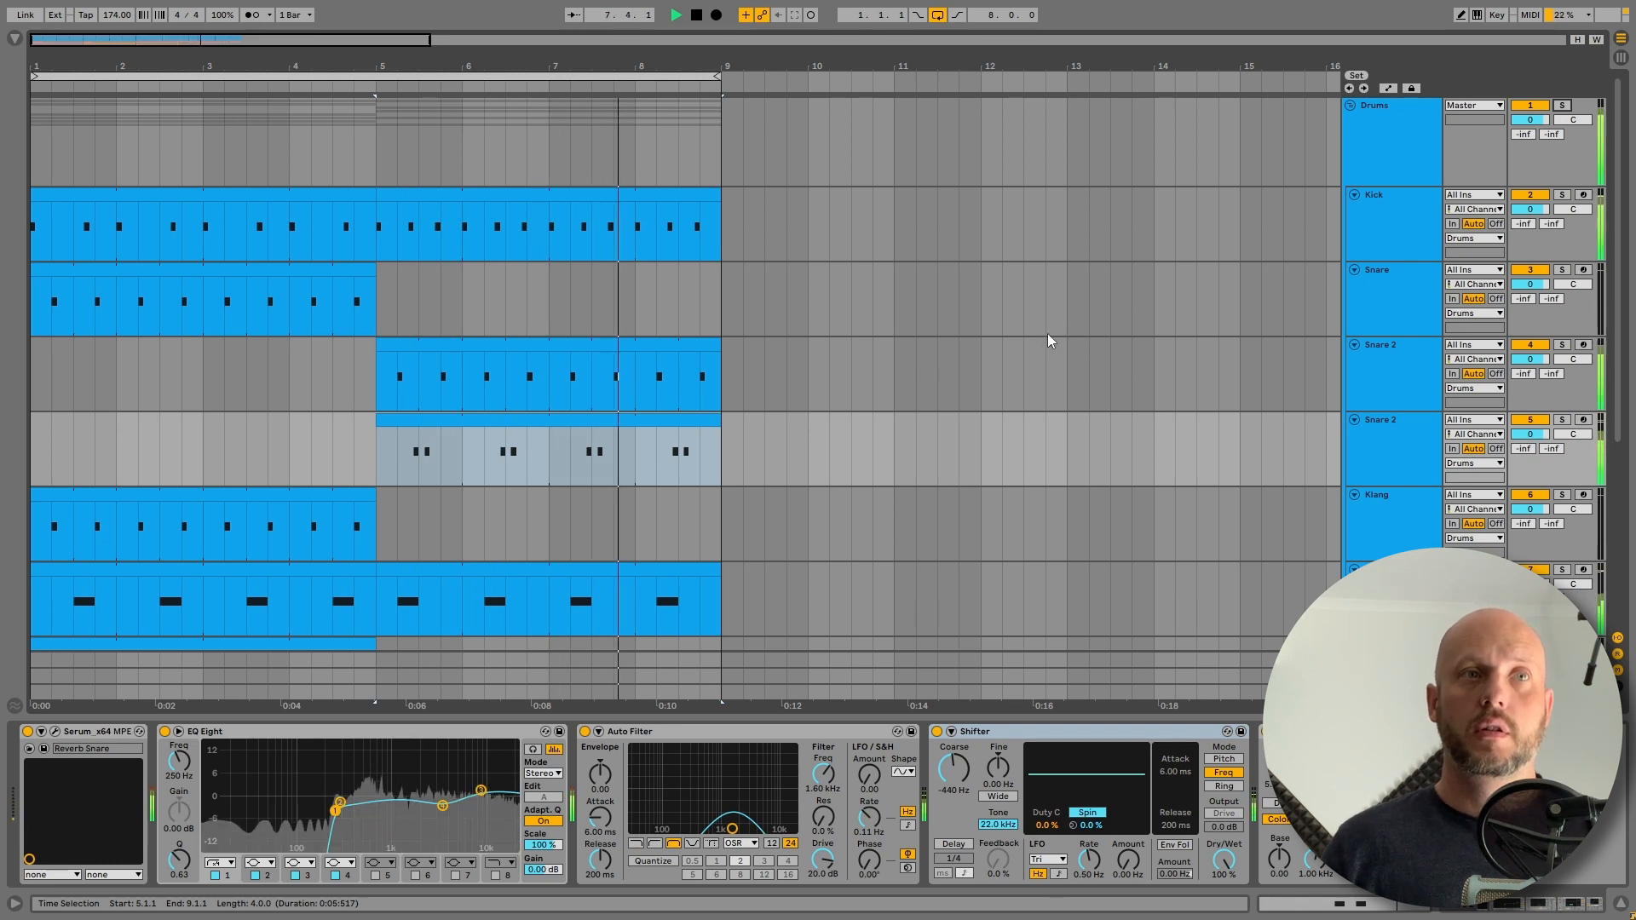
pyautogui.scroll(-3, 1051, 335)
pyautogui.press('space')
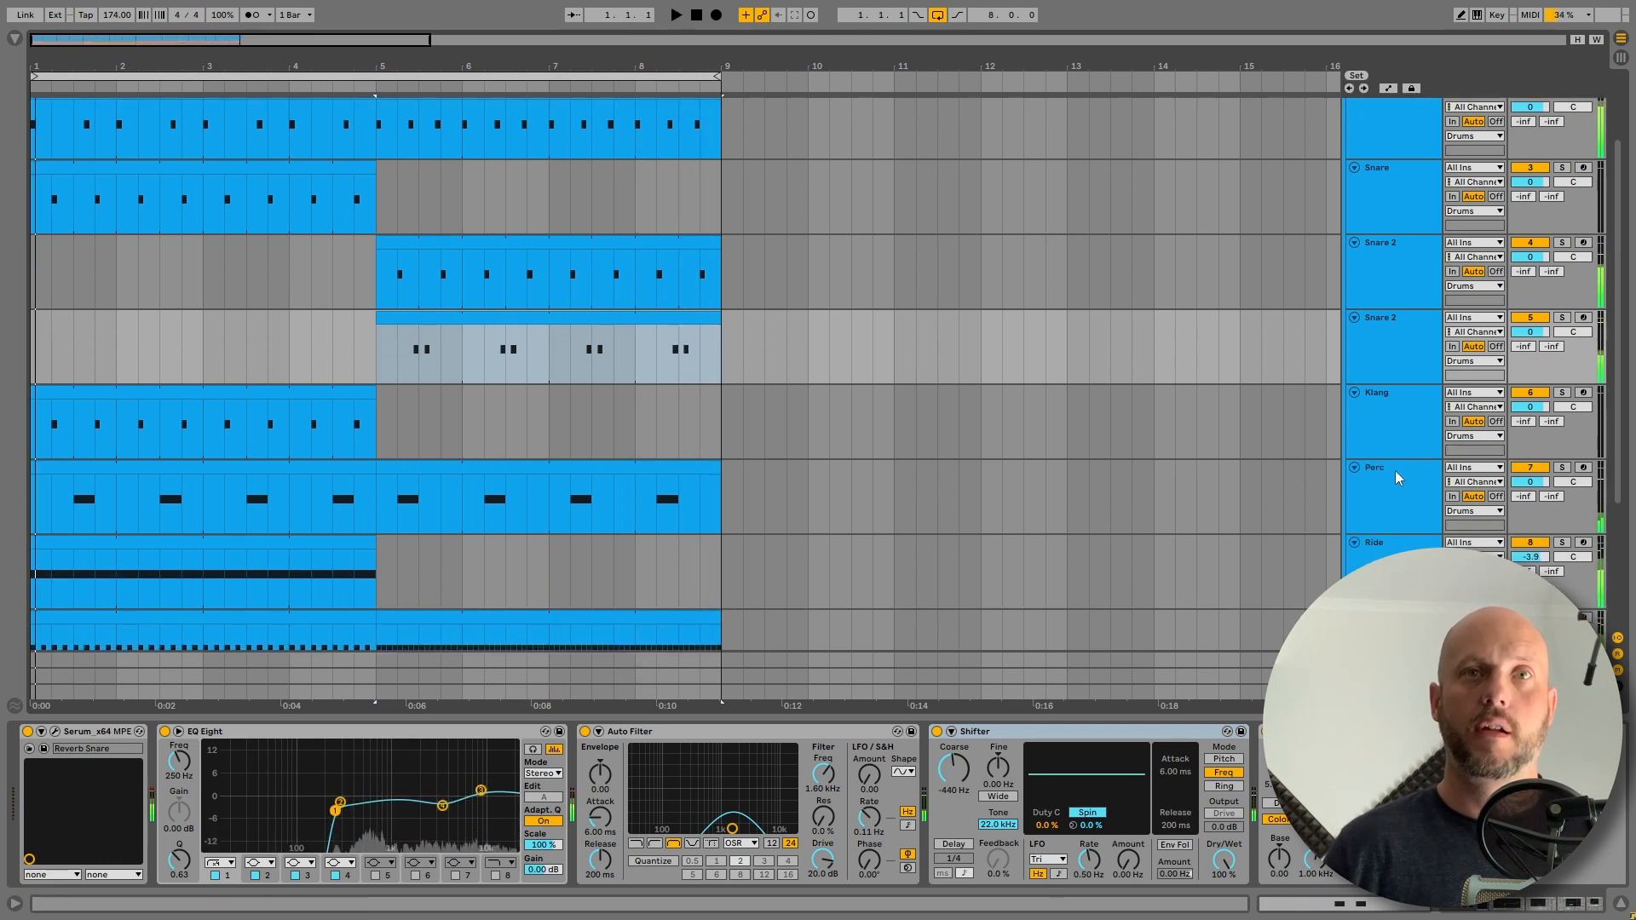
# Solo the Perc track, play its first clip, and unsolo it to hear it with the other tracks.
pyautogui.click(1383, 484)
pyautogui.click(1561, 468)
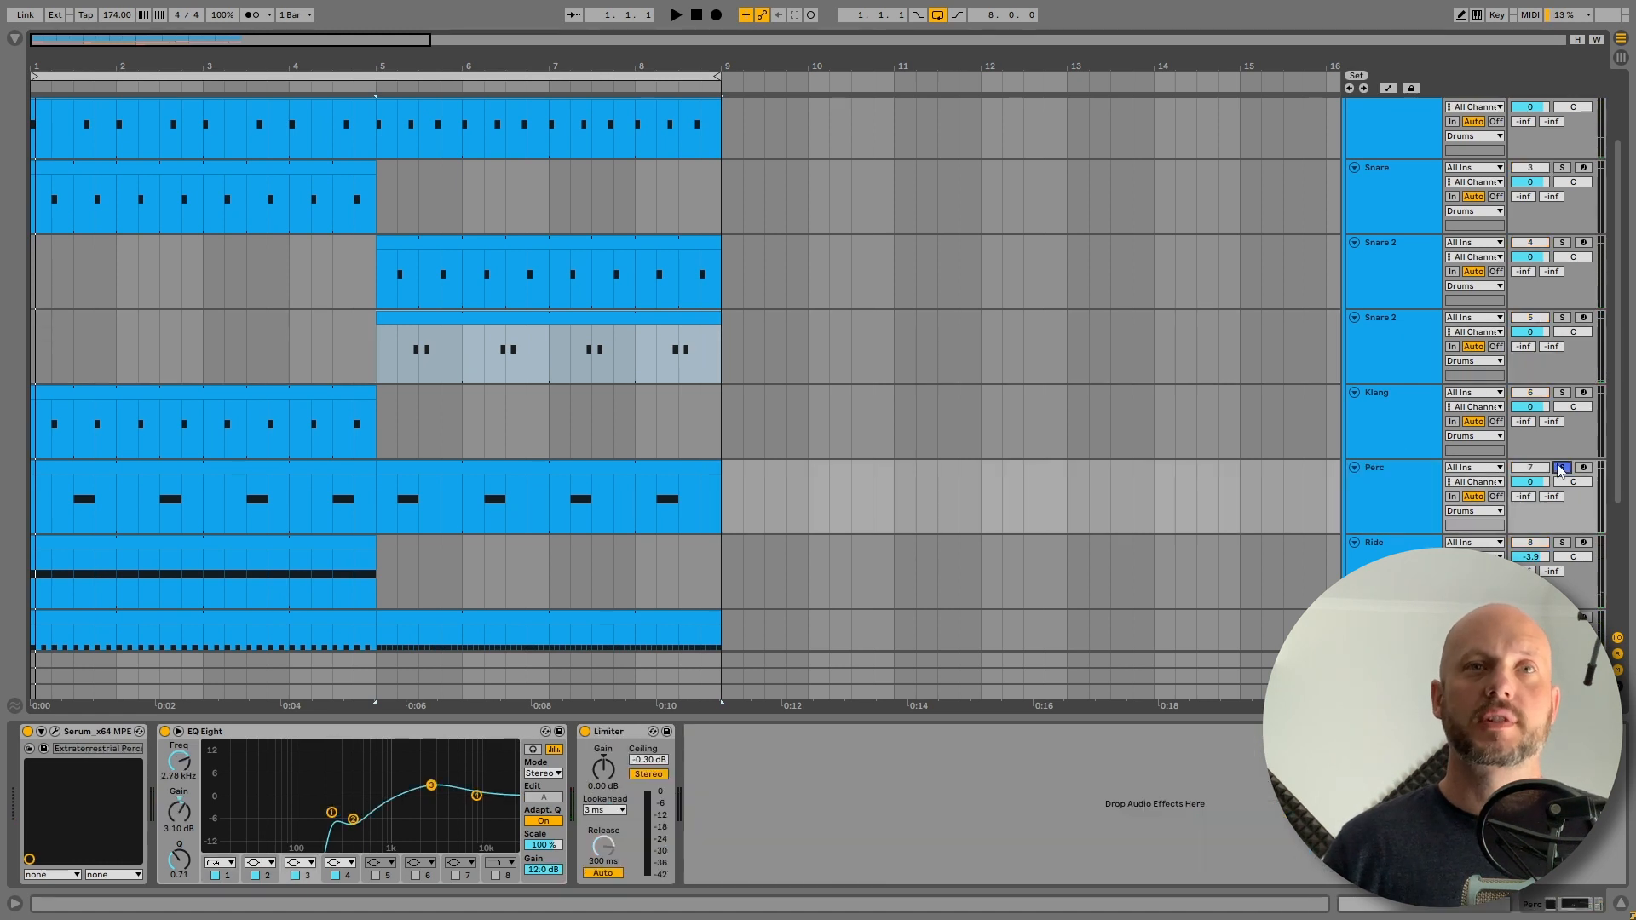
pyautogui.click(204, 511)
pyautogui.press('space')
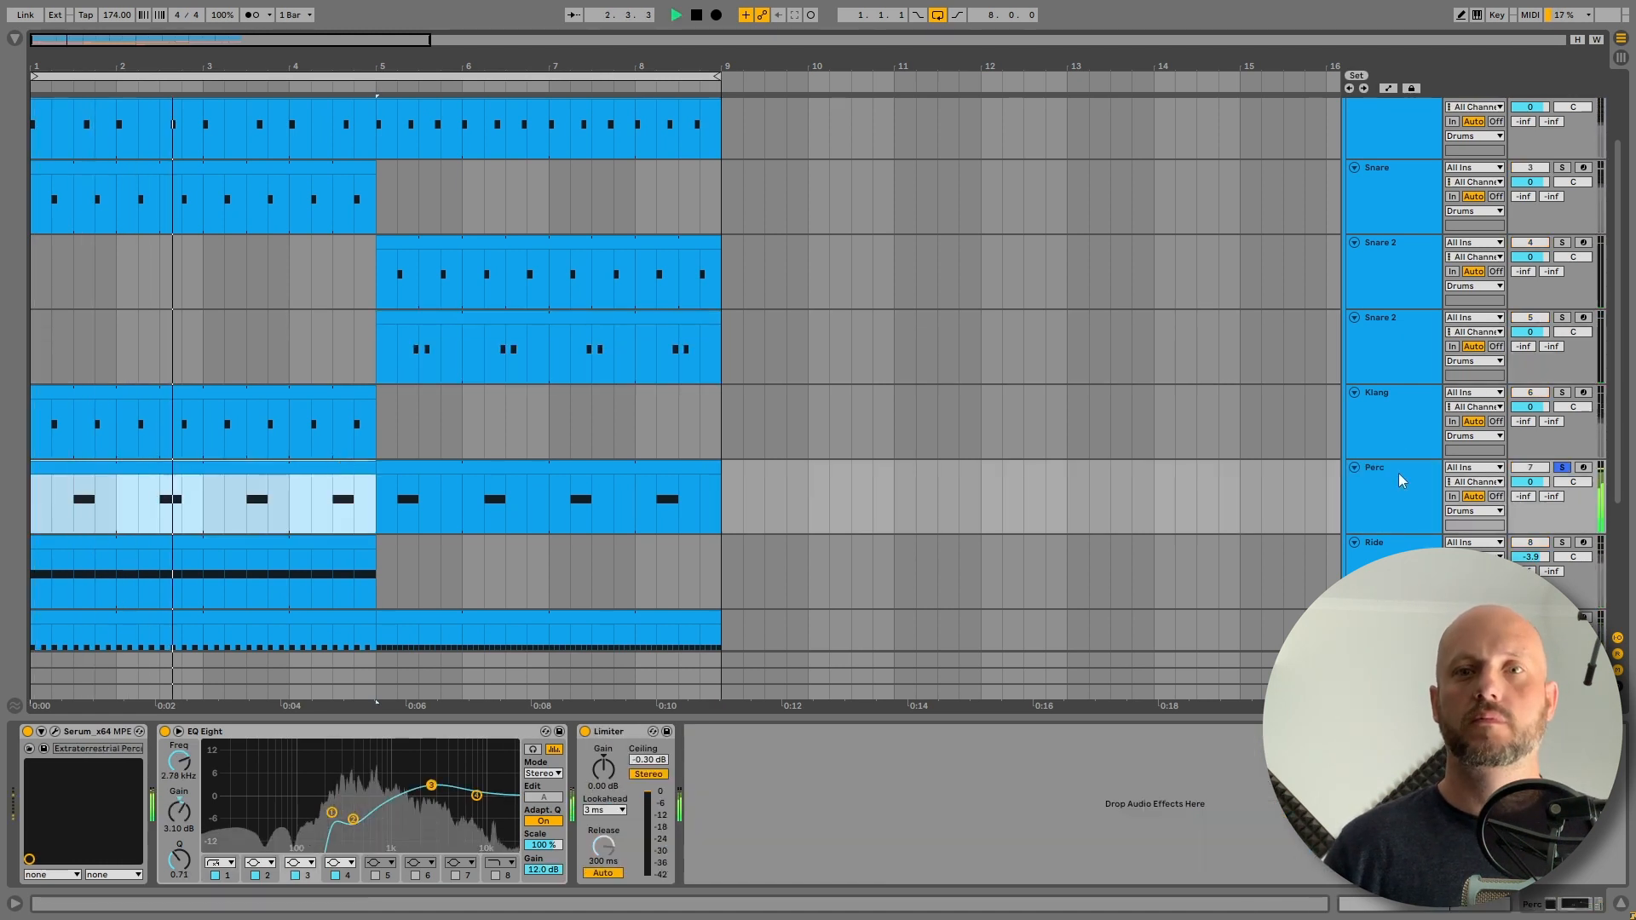
pyautogui.press('space')
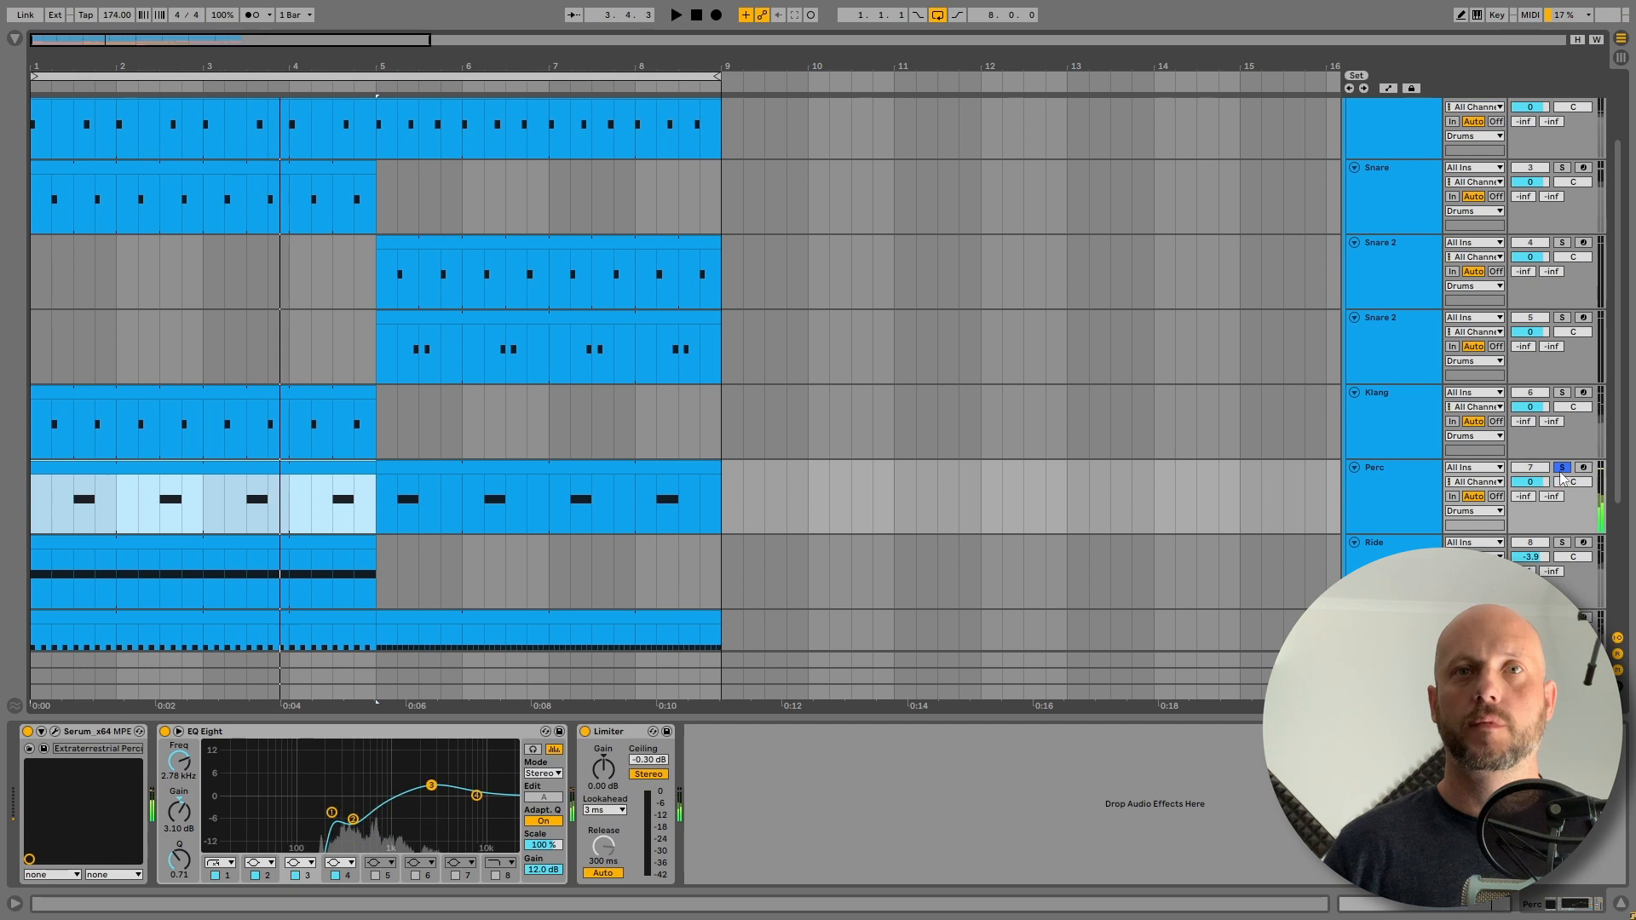
pyautogui.click(1561, 469)
pyautogui.press('space')
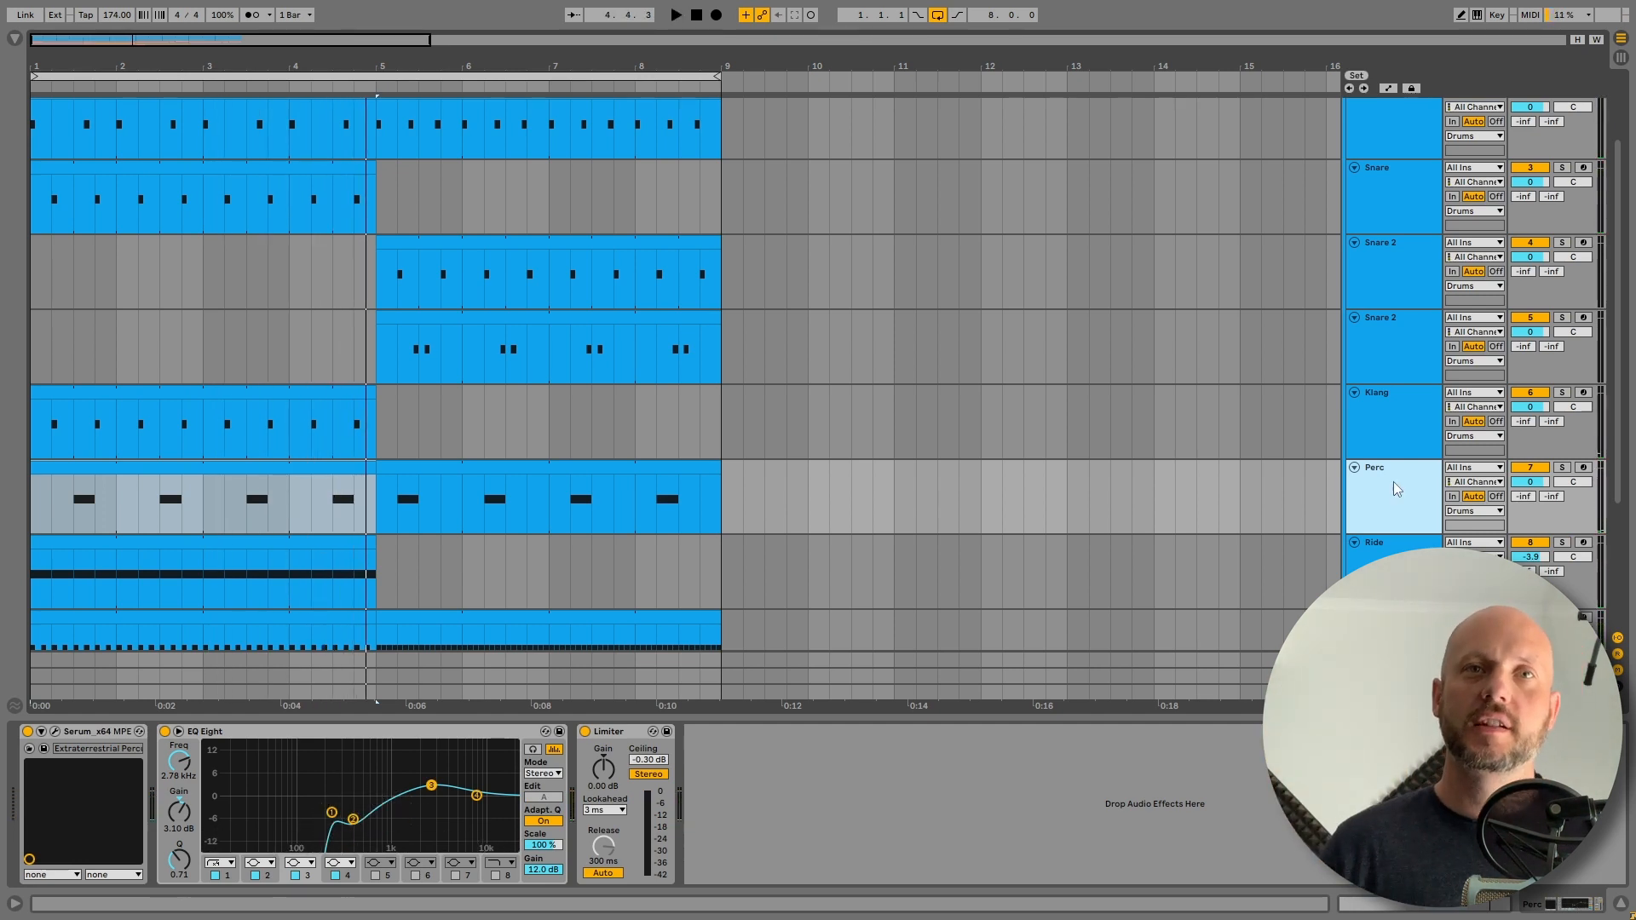
# Open the effects of the Perc track's Extraterrestrial Percussion patch and play it soloed with the Ring Mod filter switched off.
pyautogui.hotkey('ctrl', 'alt', 'p')
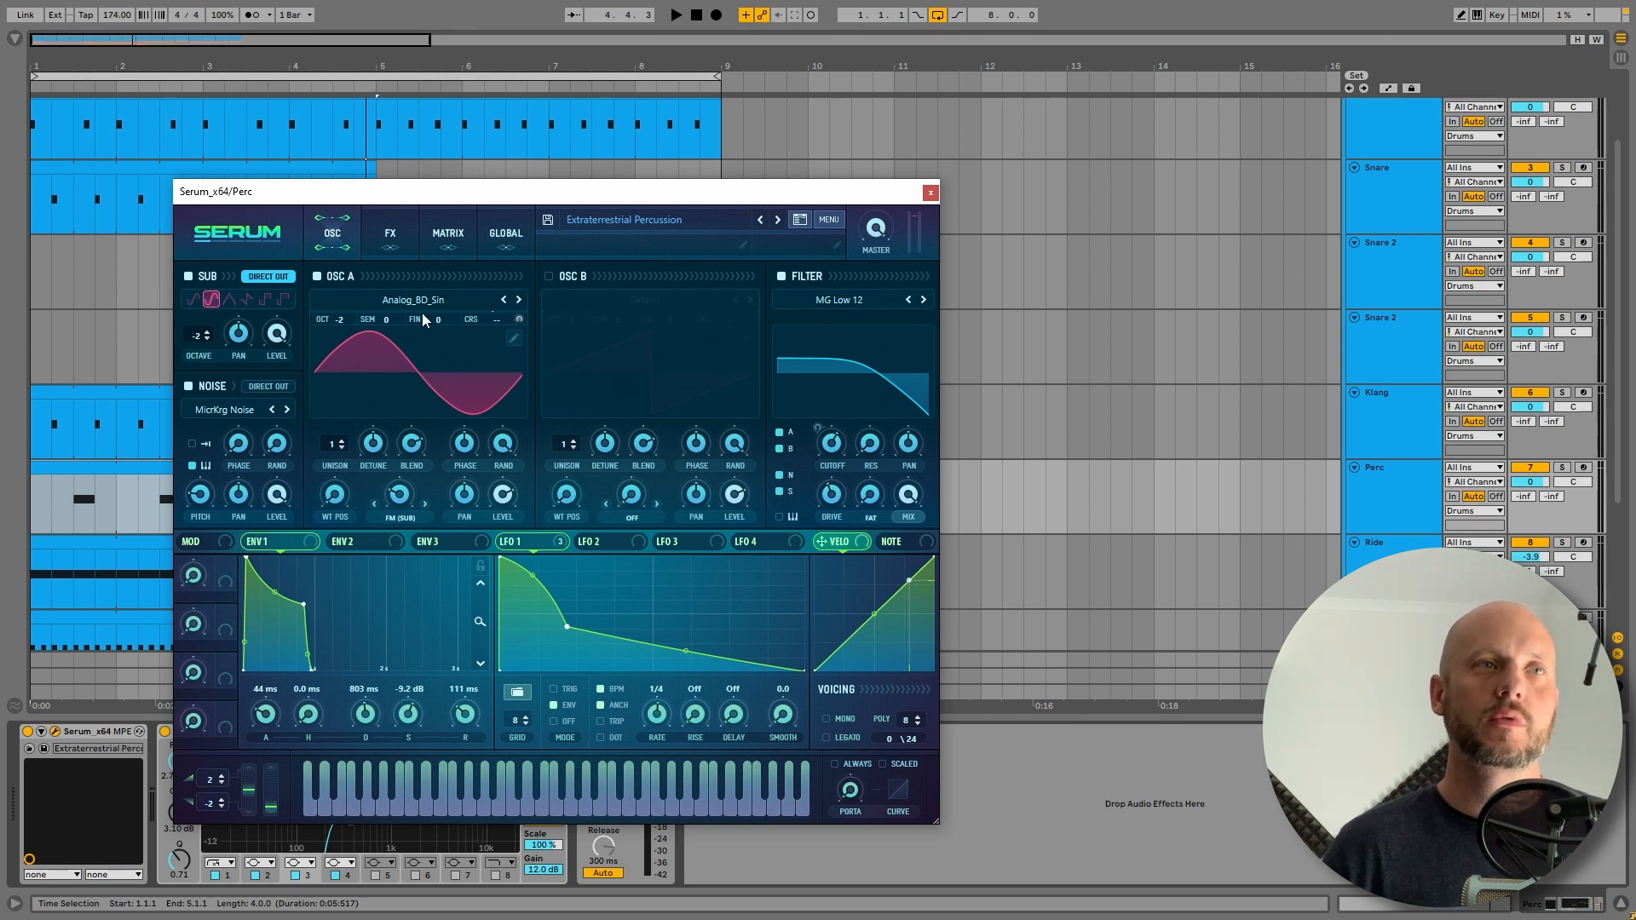
pyautogui.click(390, 232)
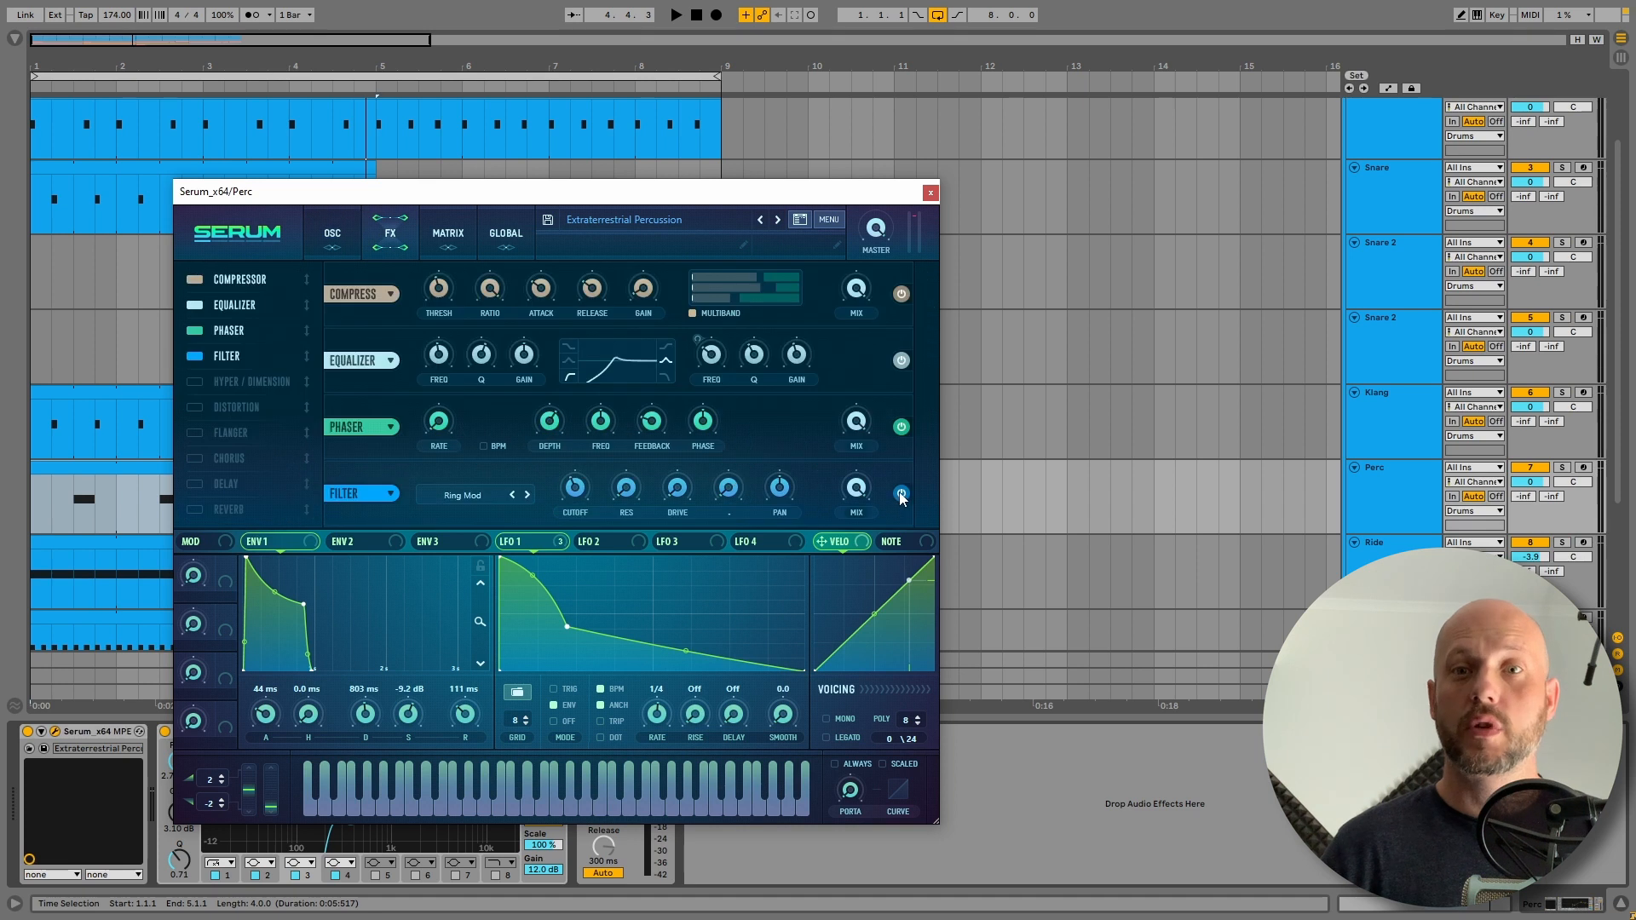
pyautogui.click(902, 494)
pyautogui.press('space')
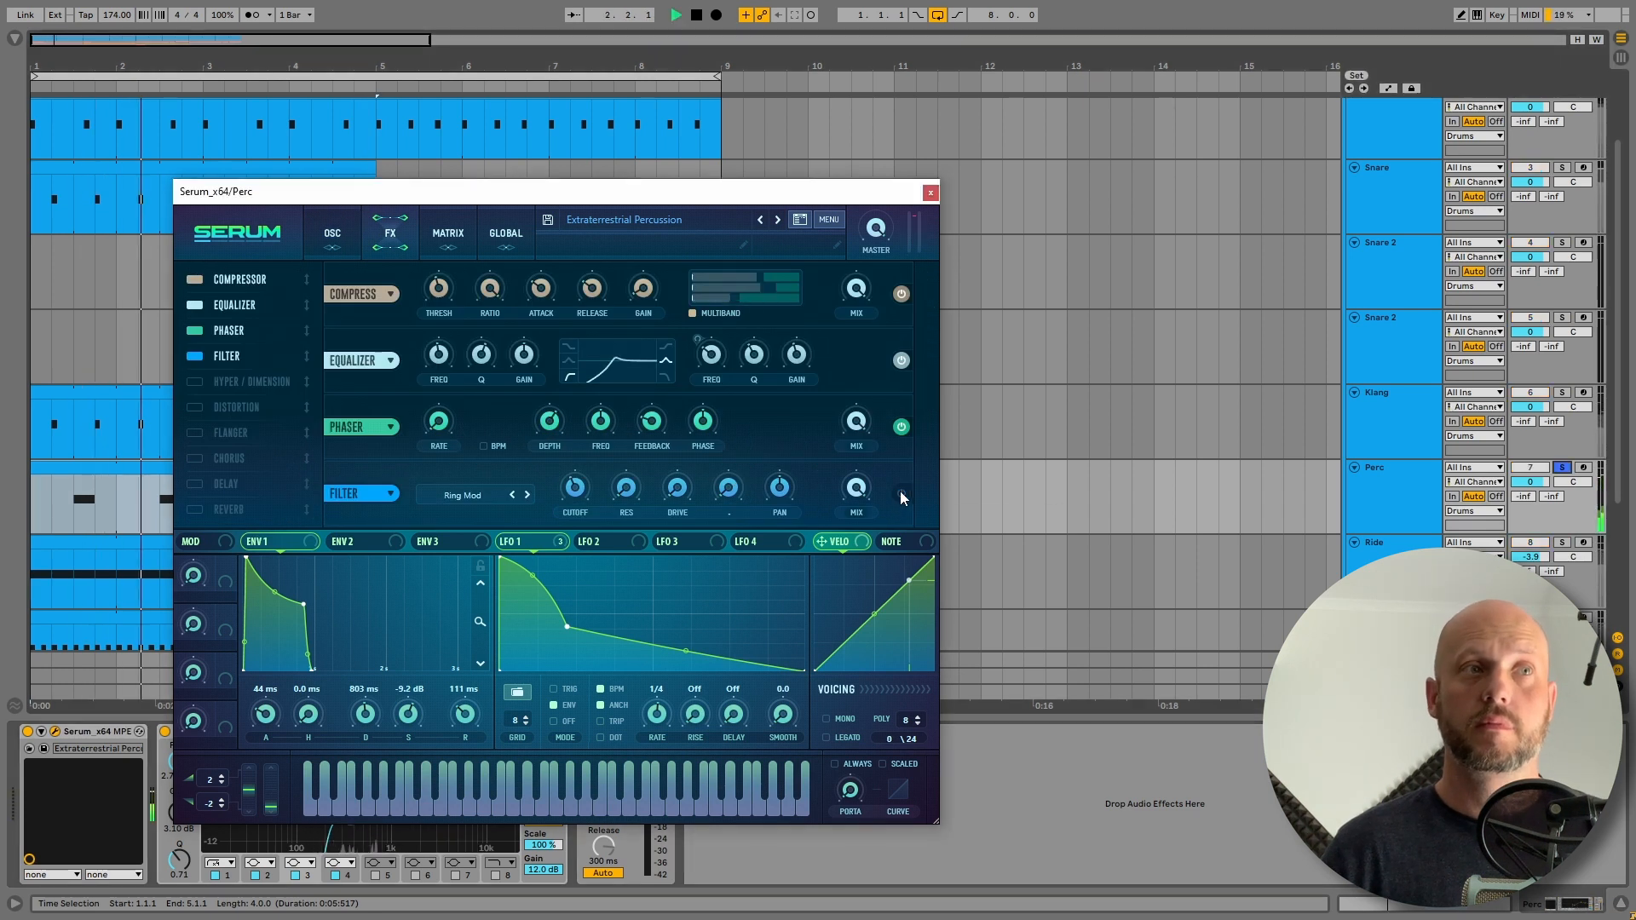
pyautogui.press('space')
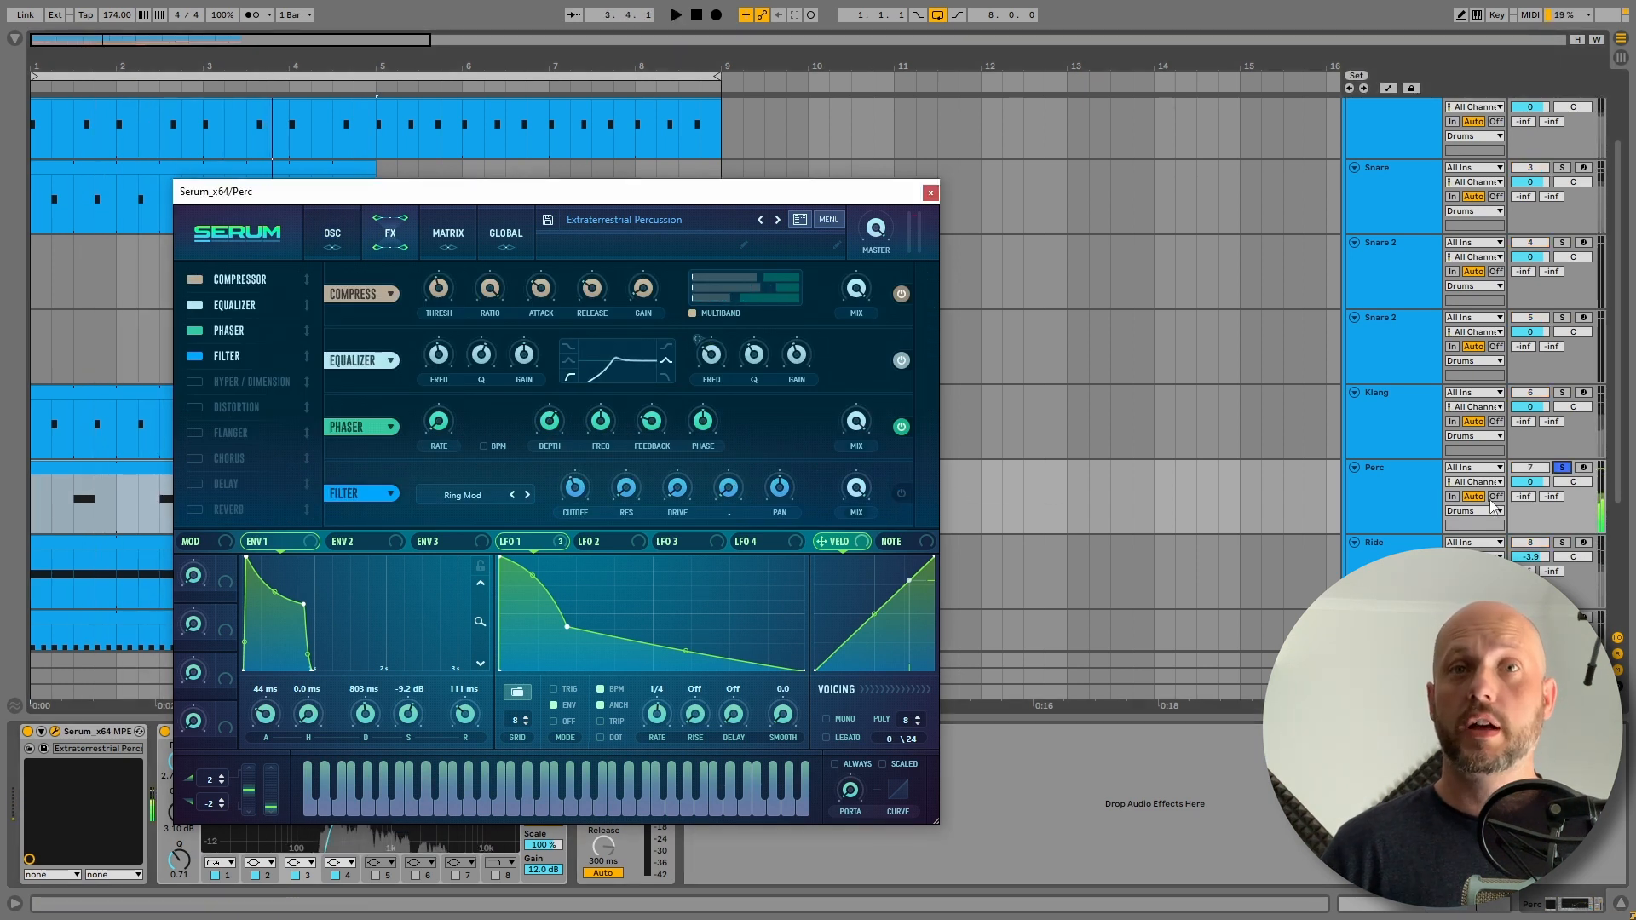
# Unsolo Perc, compare its Ring Mod filter on and off in the mix, leave it on, and close the Serum window.
pyautogui.click(1562, 468)
pyautogui.press('space')
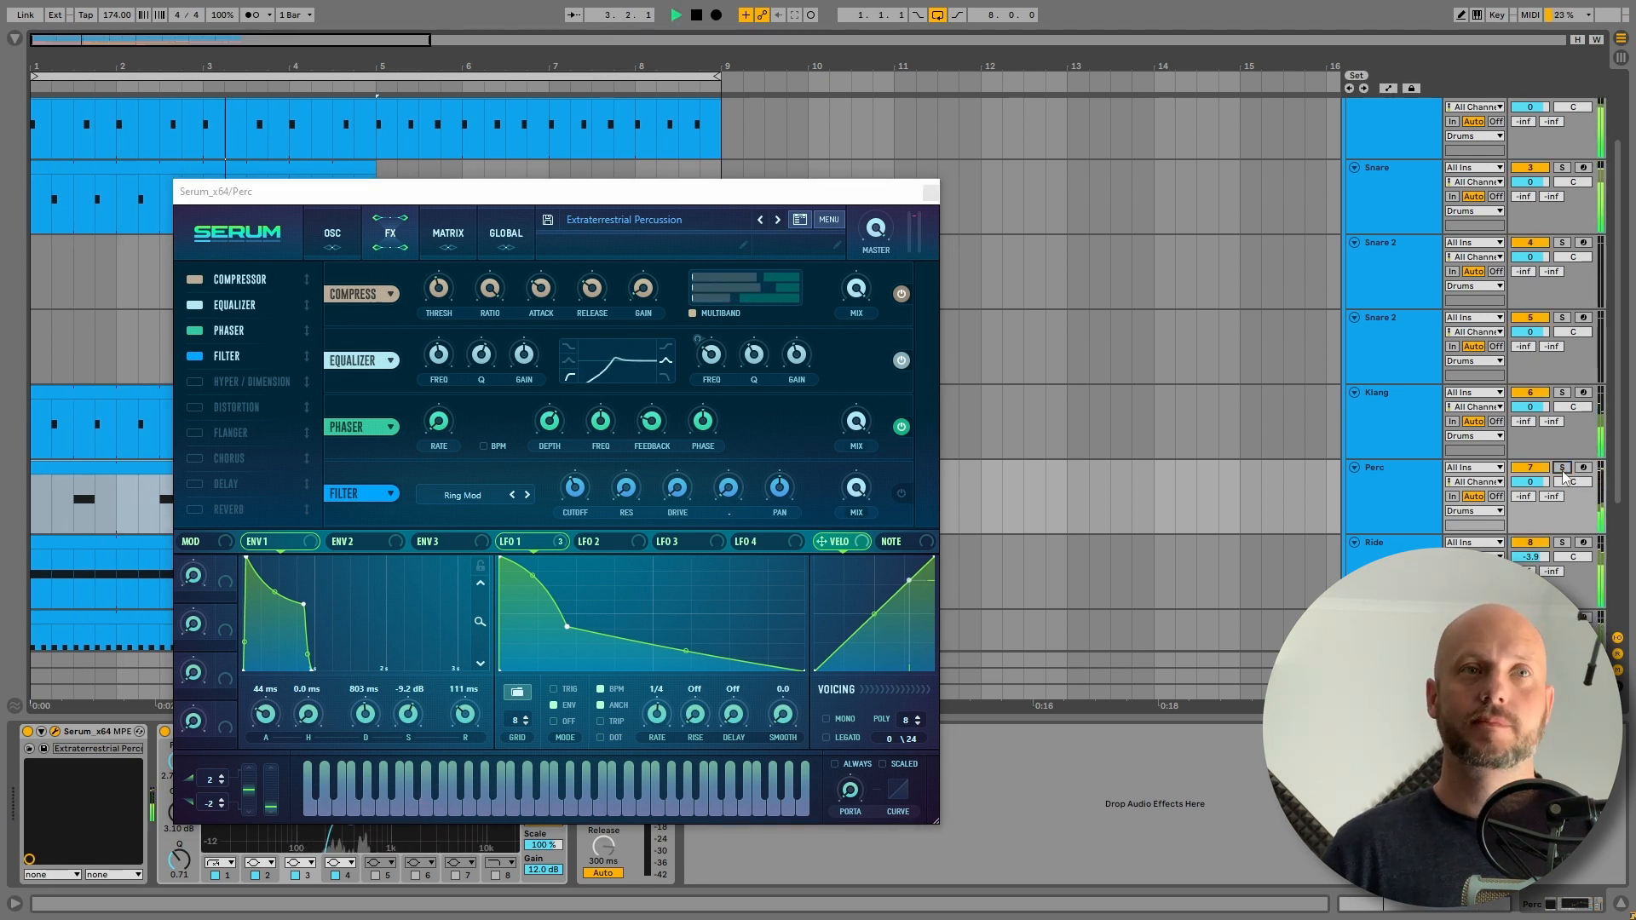
pyautogui.click(900, 494)
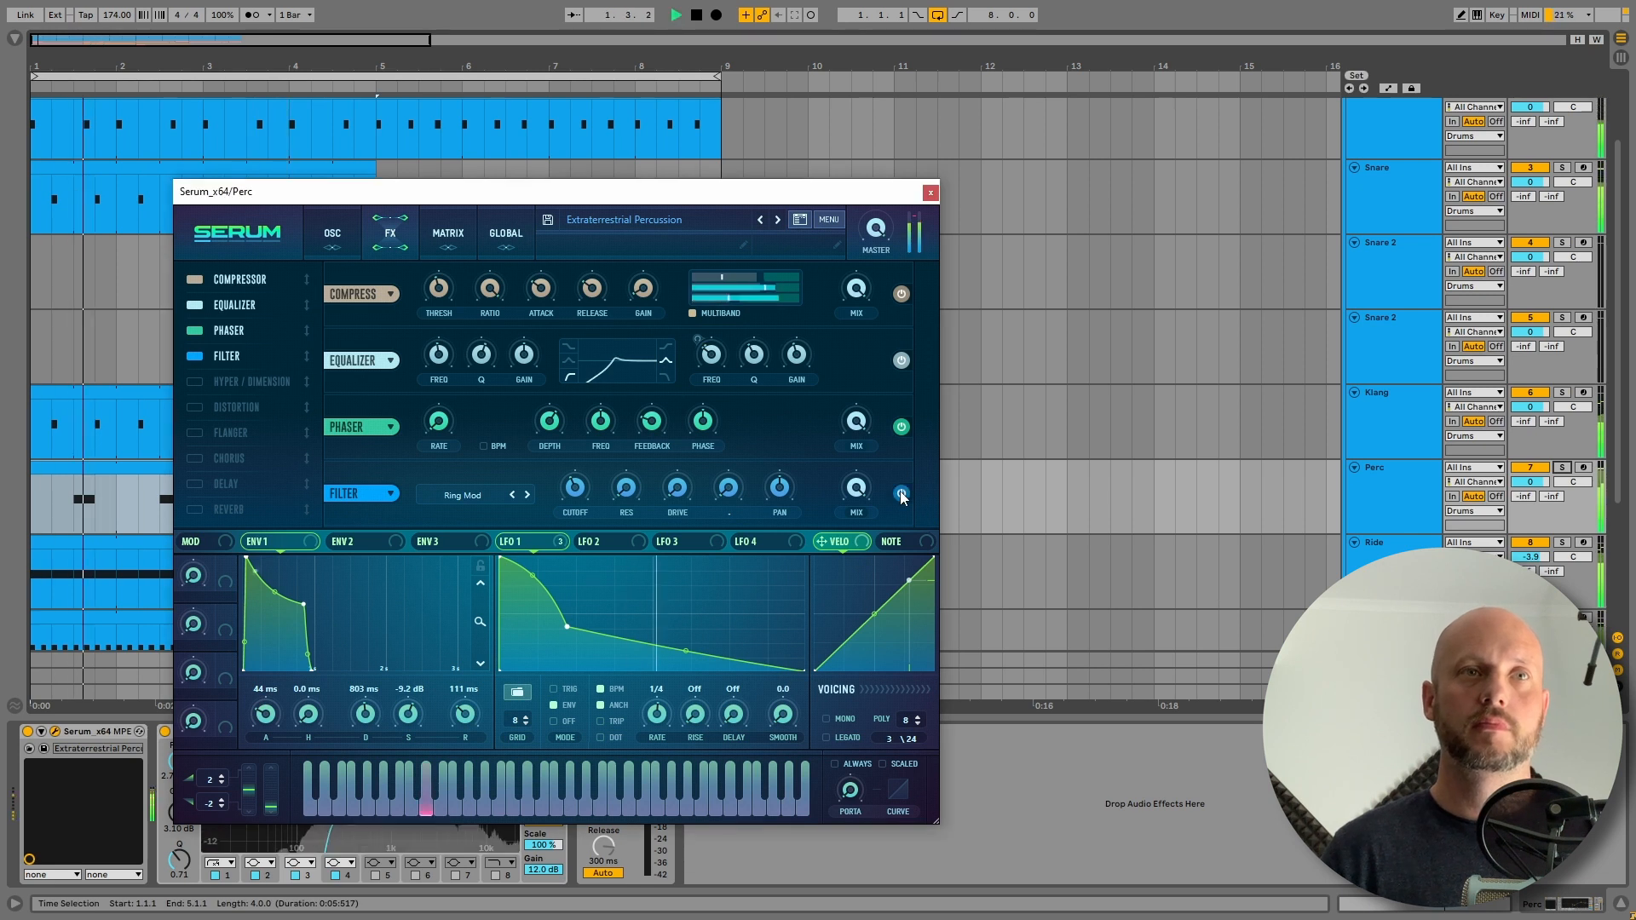
pyautogui.click(900, 494)
pyautogui.click(901, 493)
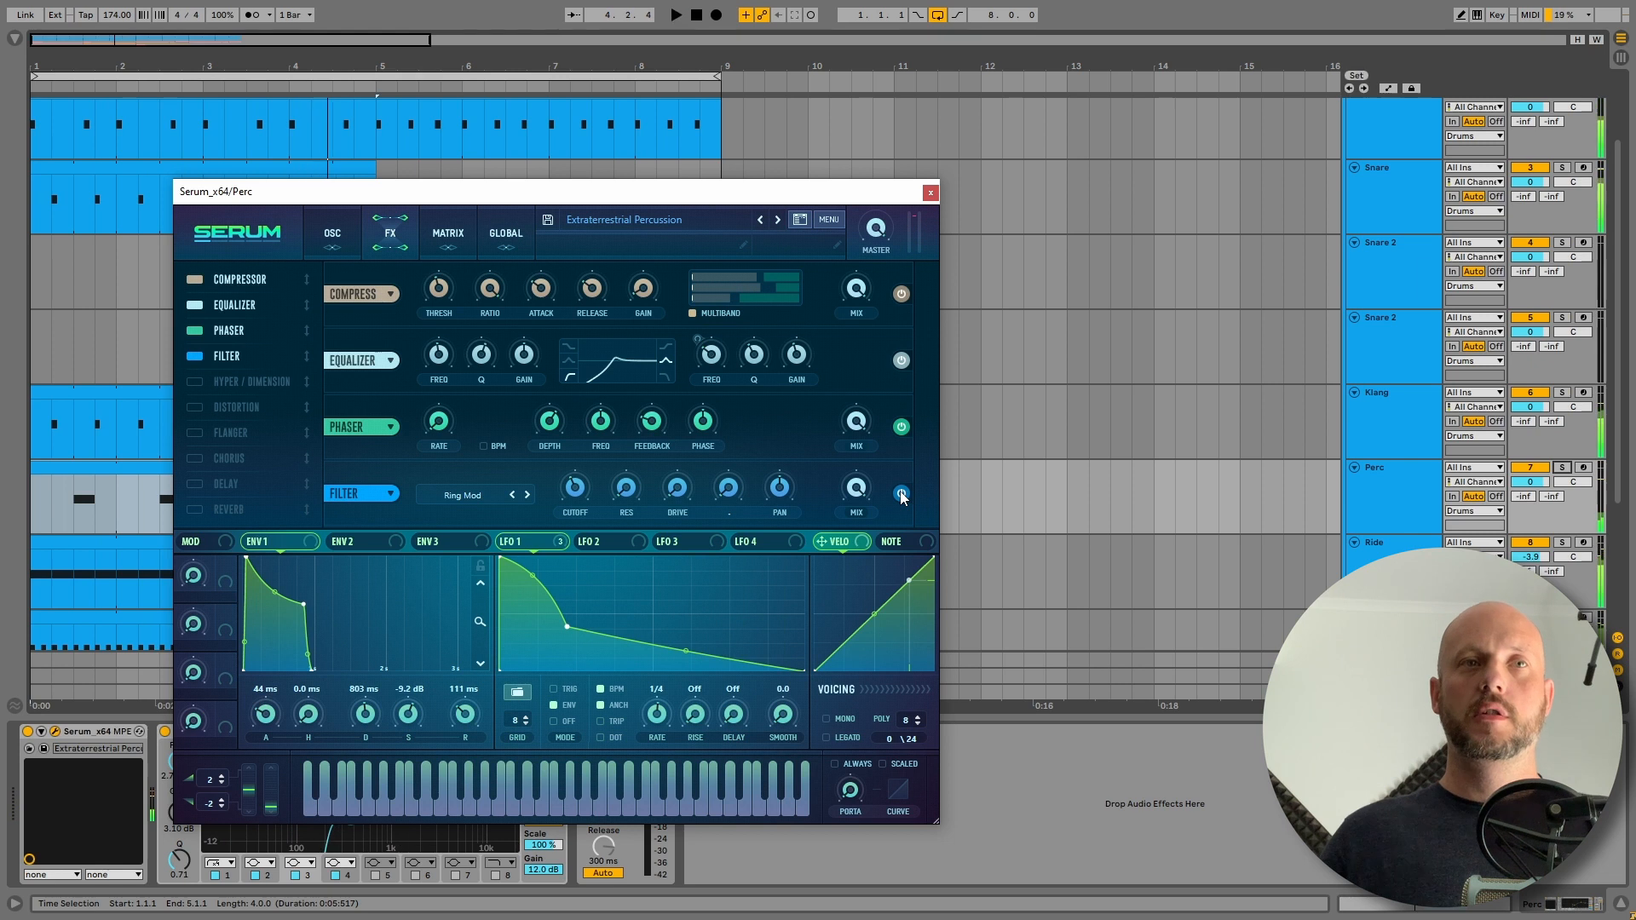
pyautogui.press('space')
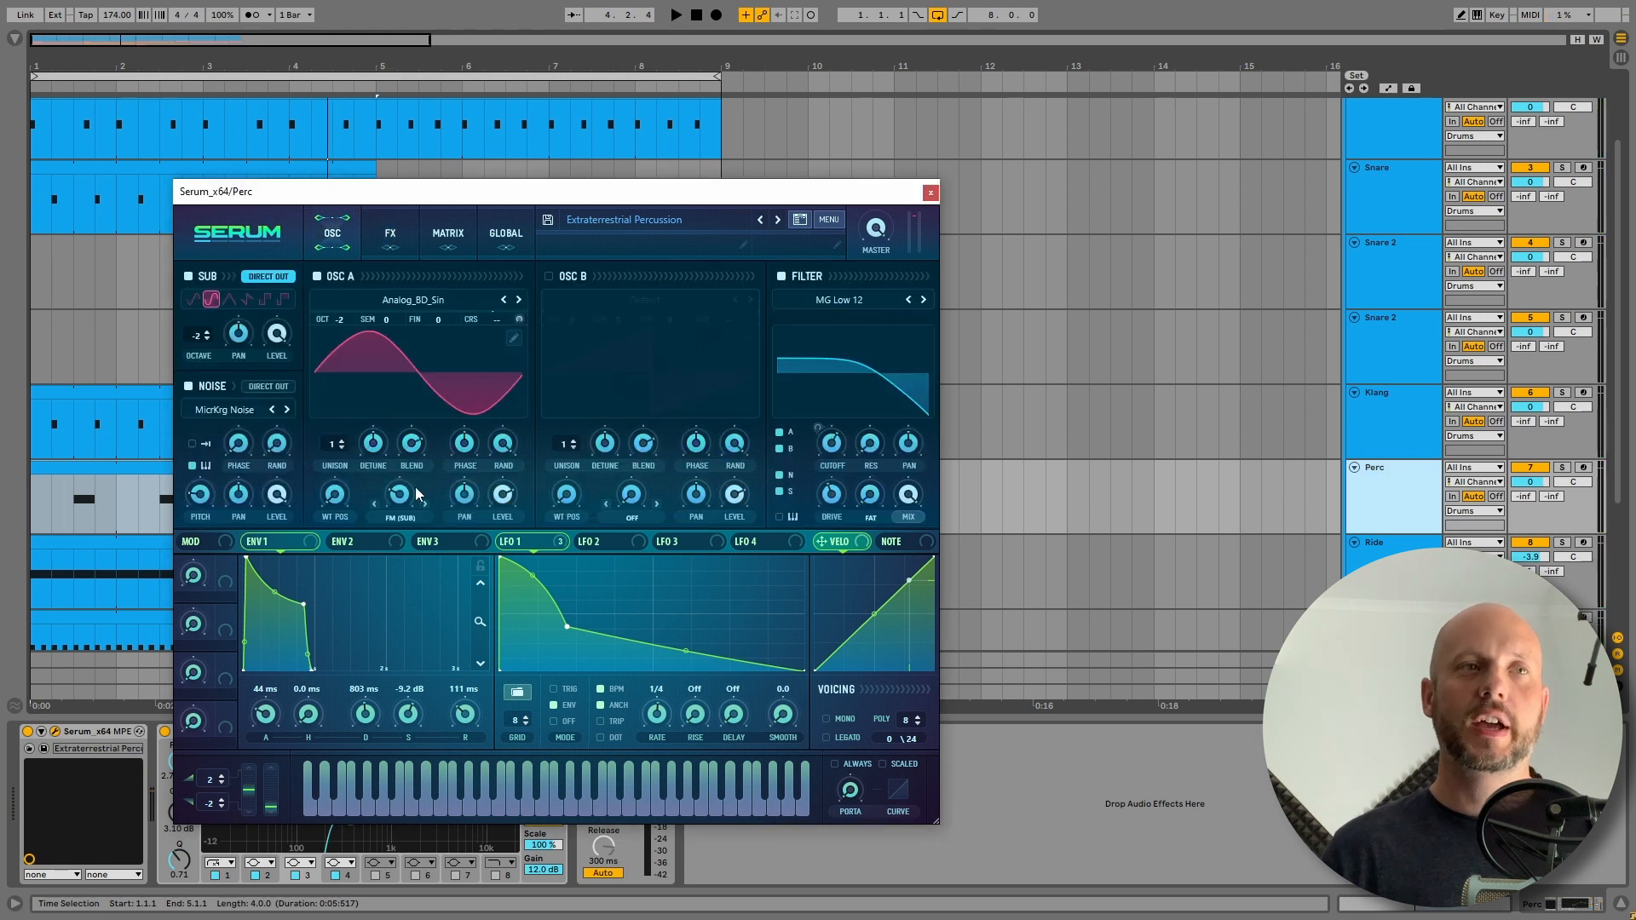
pyautogui.click(383, 239)
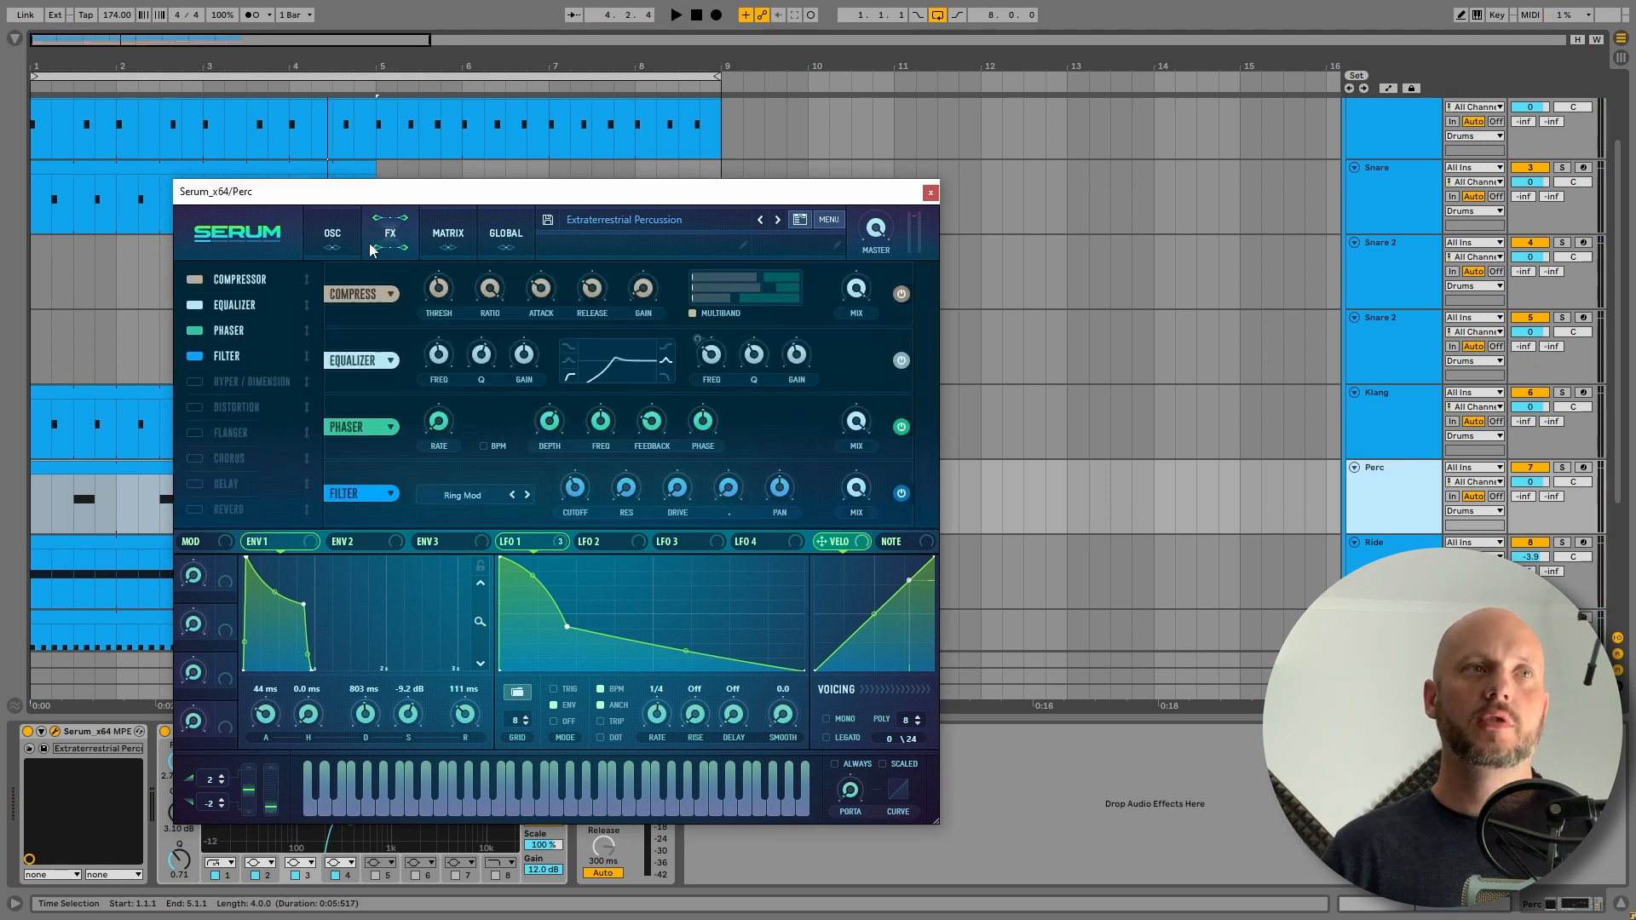
pyautogui.click(930, 193)
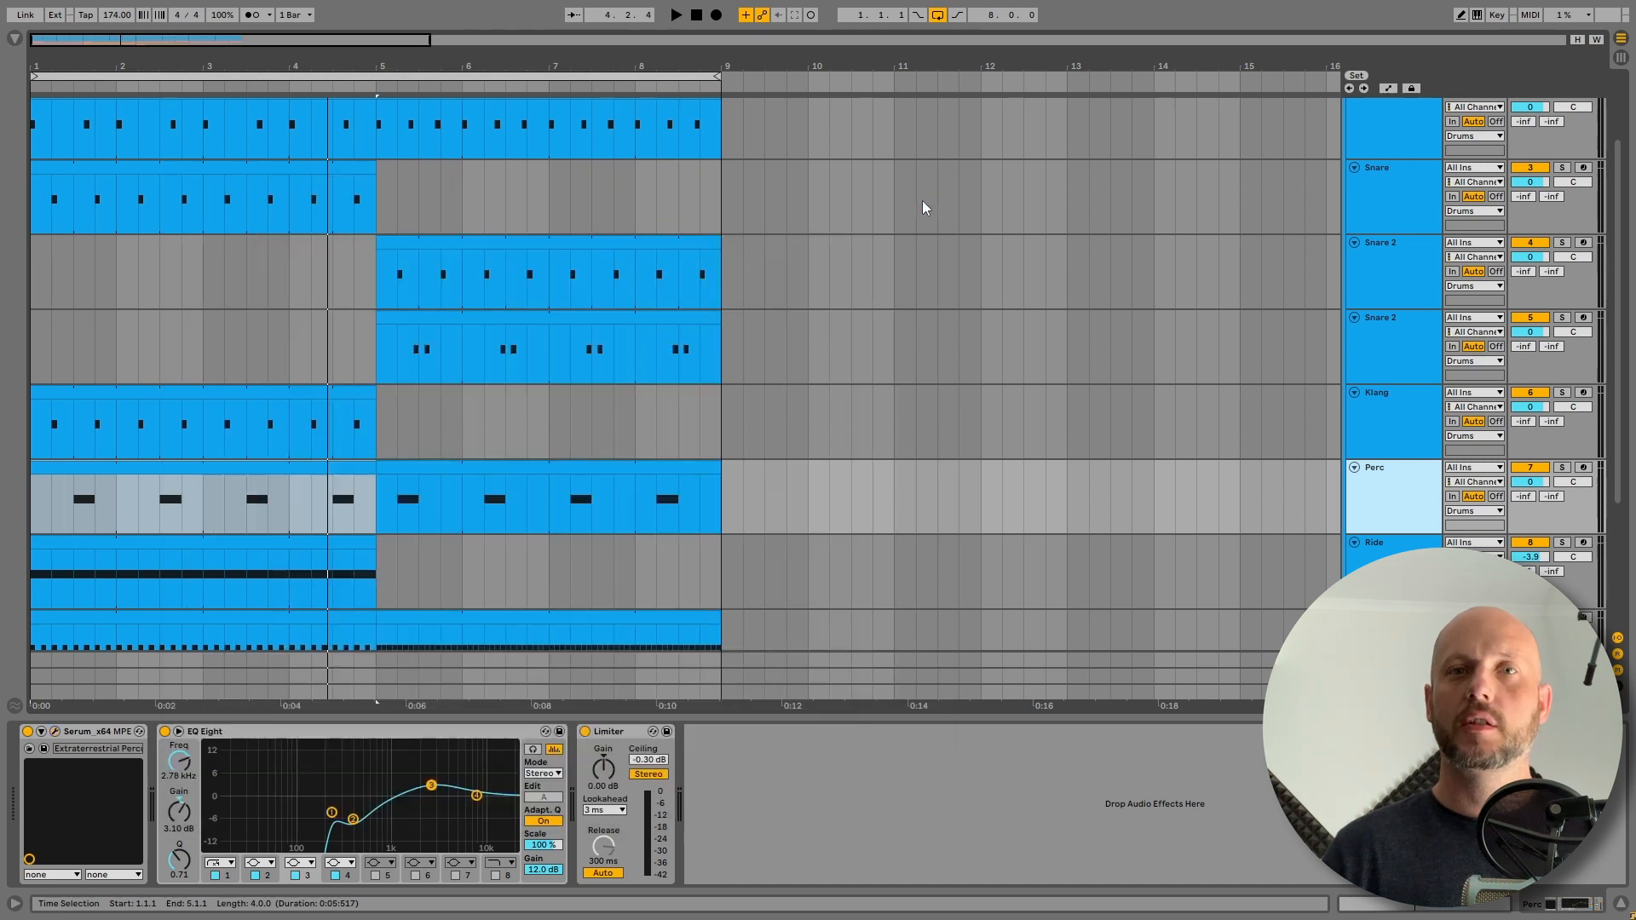
# Select and solo the Ride track, and play its Weird Ride sound.
pyautogui.scroll(-3, 1310, 424)
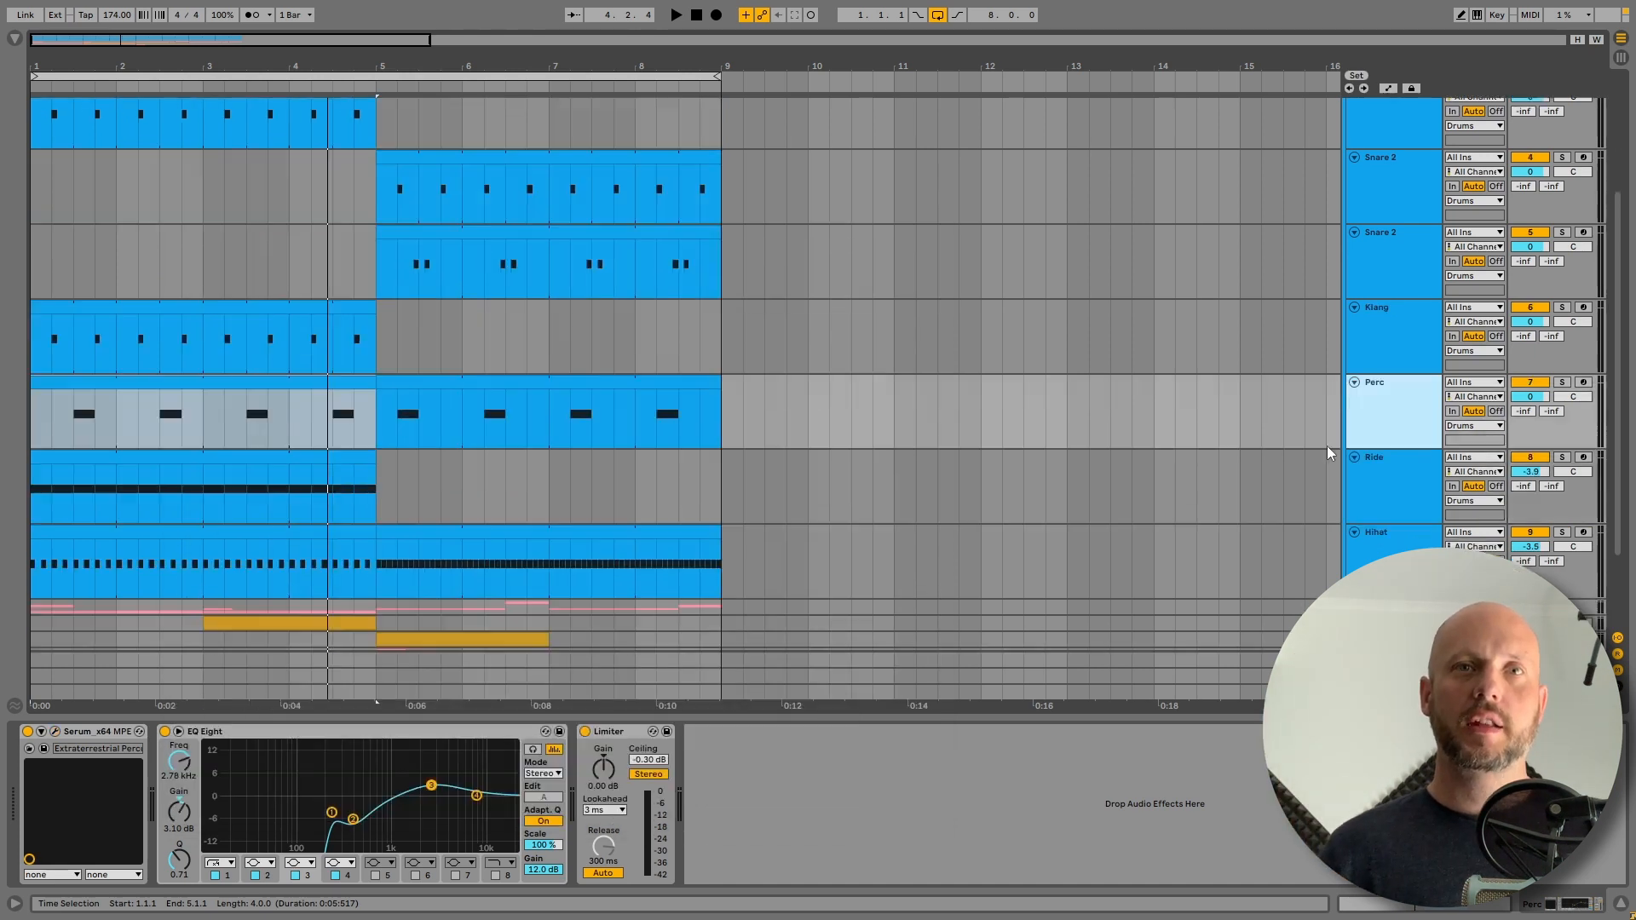
pyautogui.click(1398, 464)
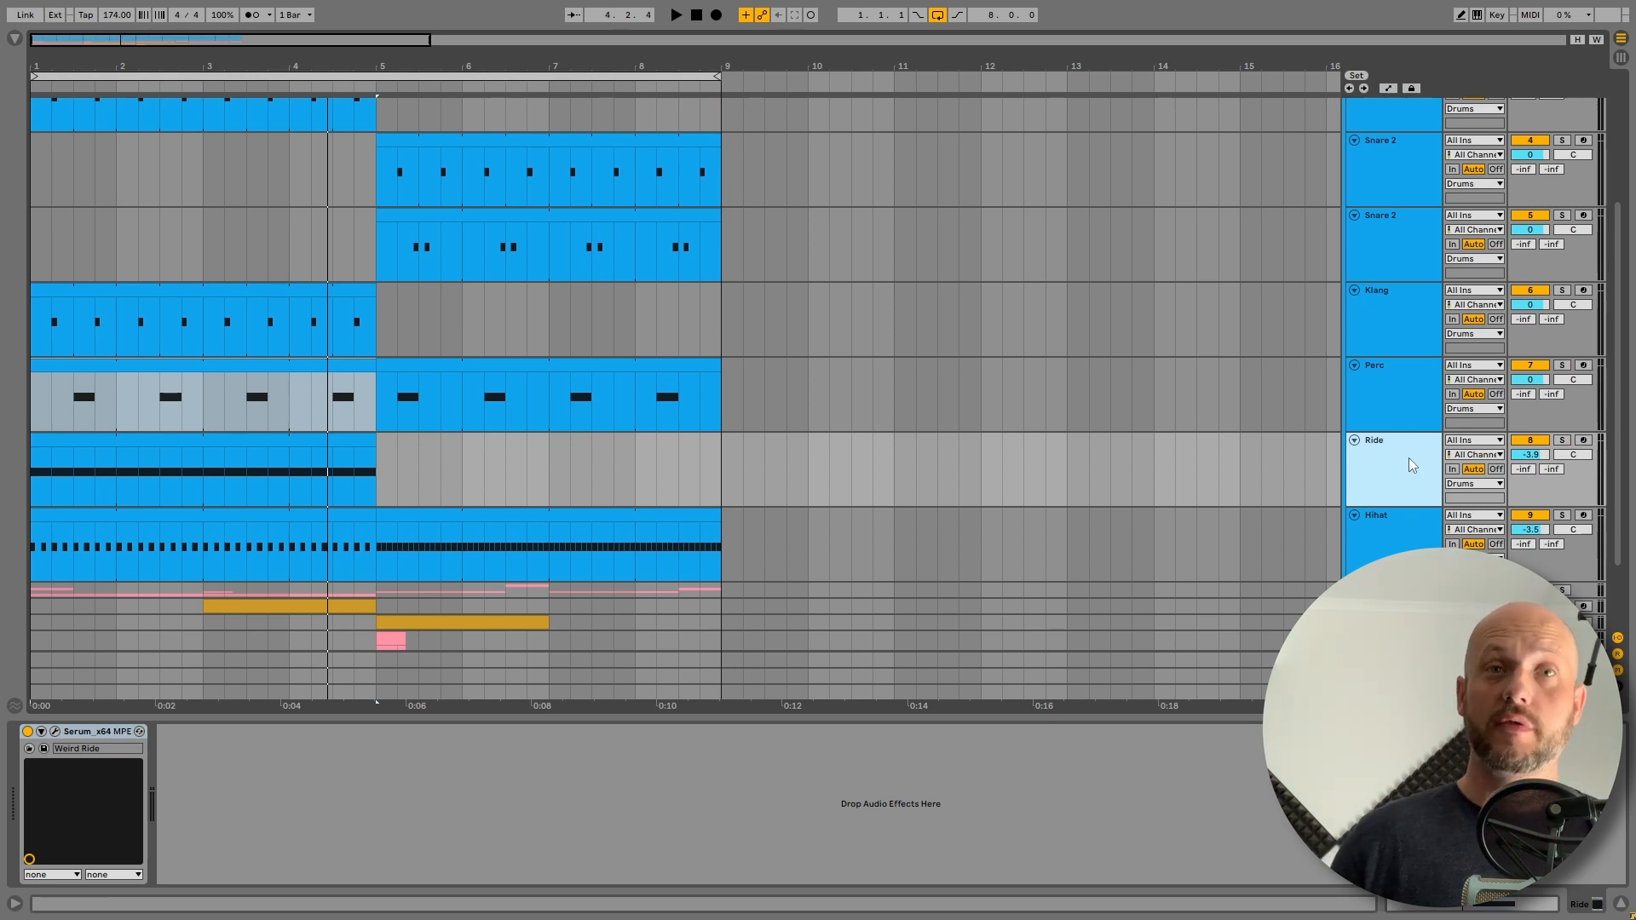
pyautogui.click(1560, 442)
pyautogui.press('space')
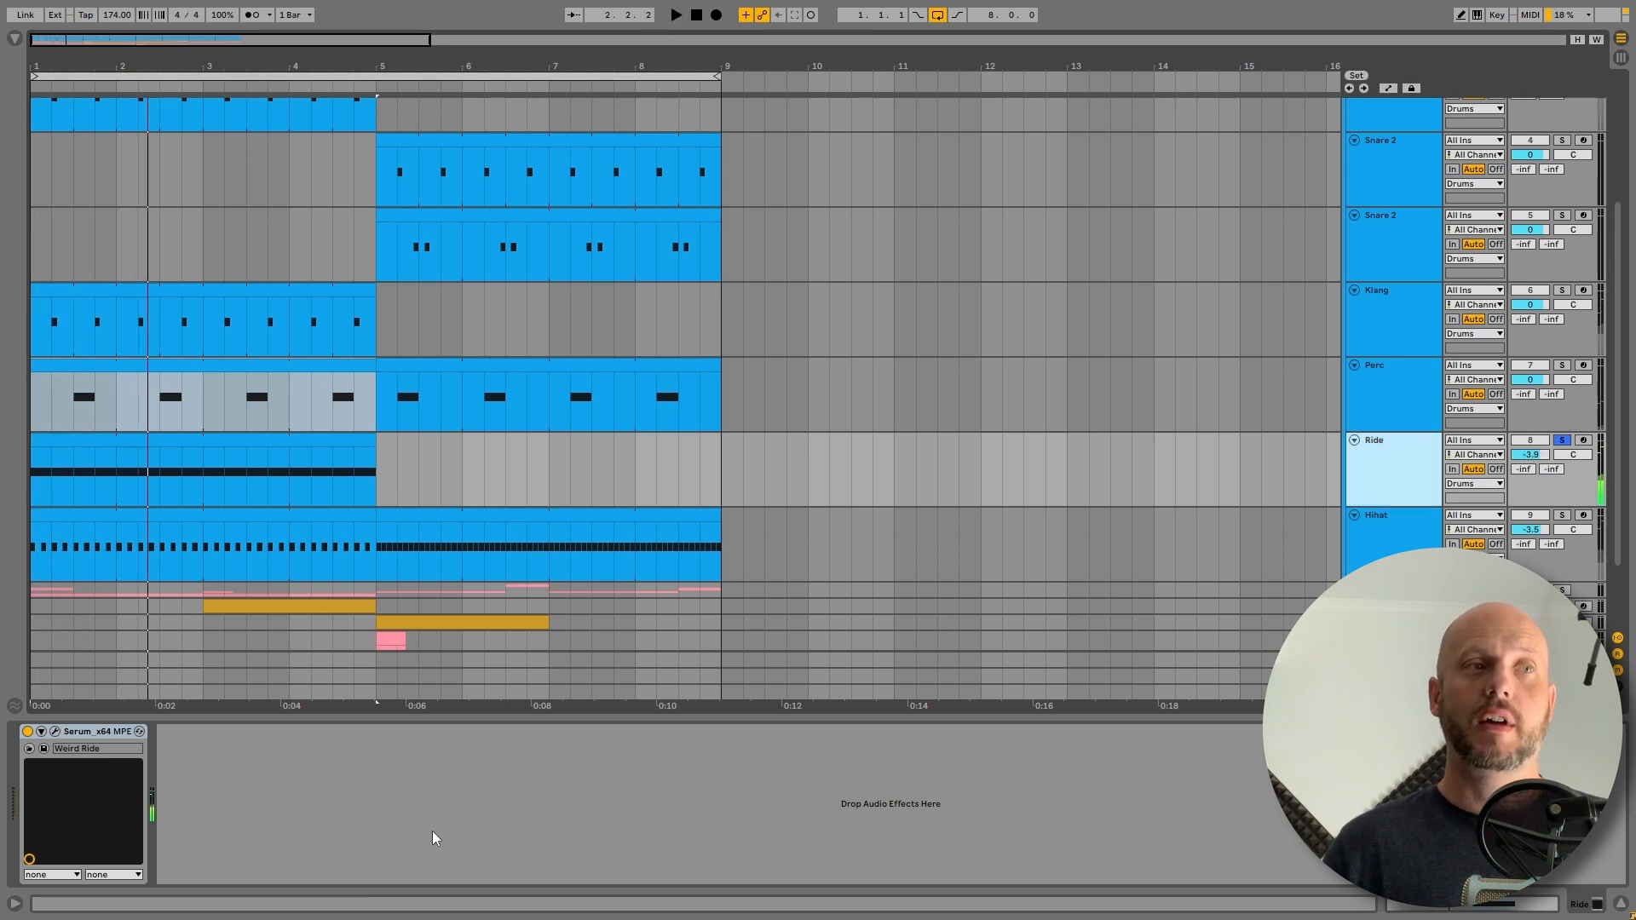
# Unsolo Ride to play it together with the other tracks, and solo it again.
pyautogui.click(1562, 442)
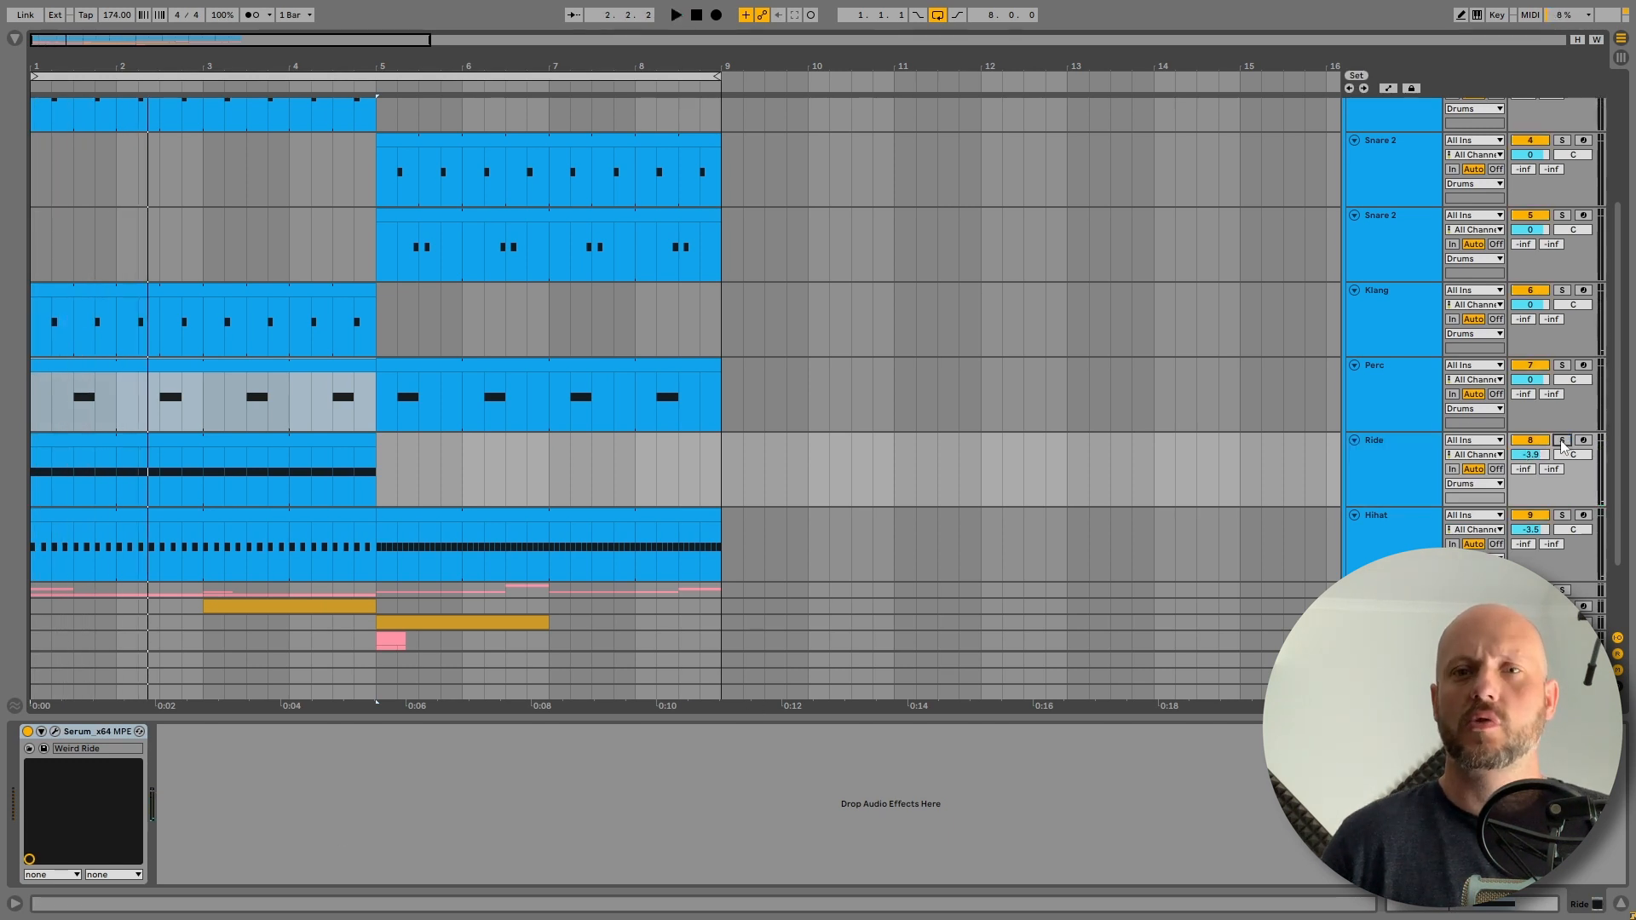
pyautogui.press('space')
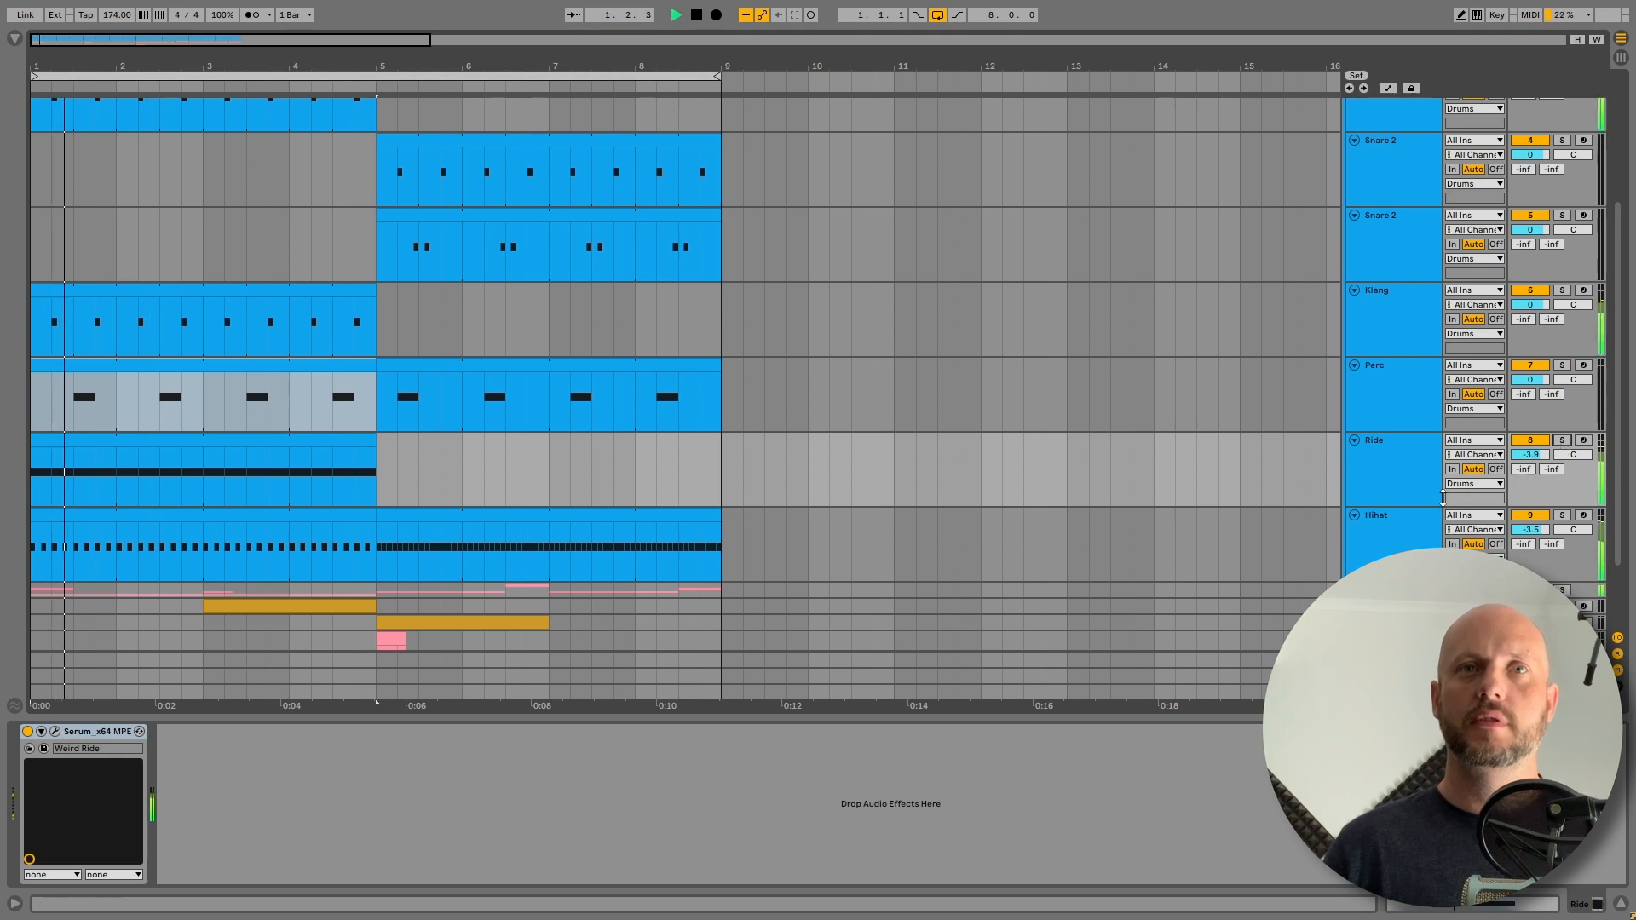
pyautogui.click(1570, 441)
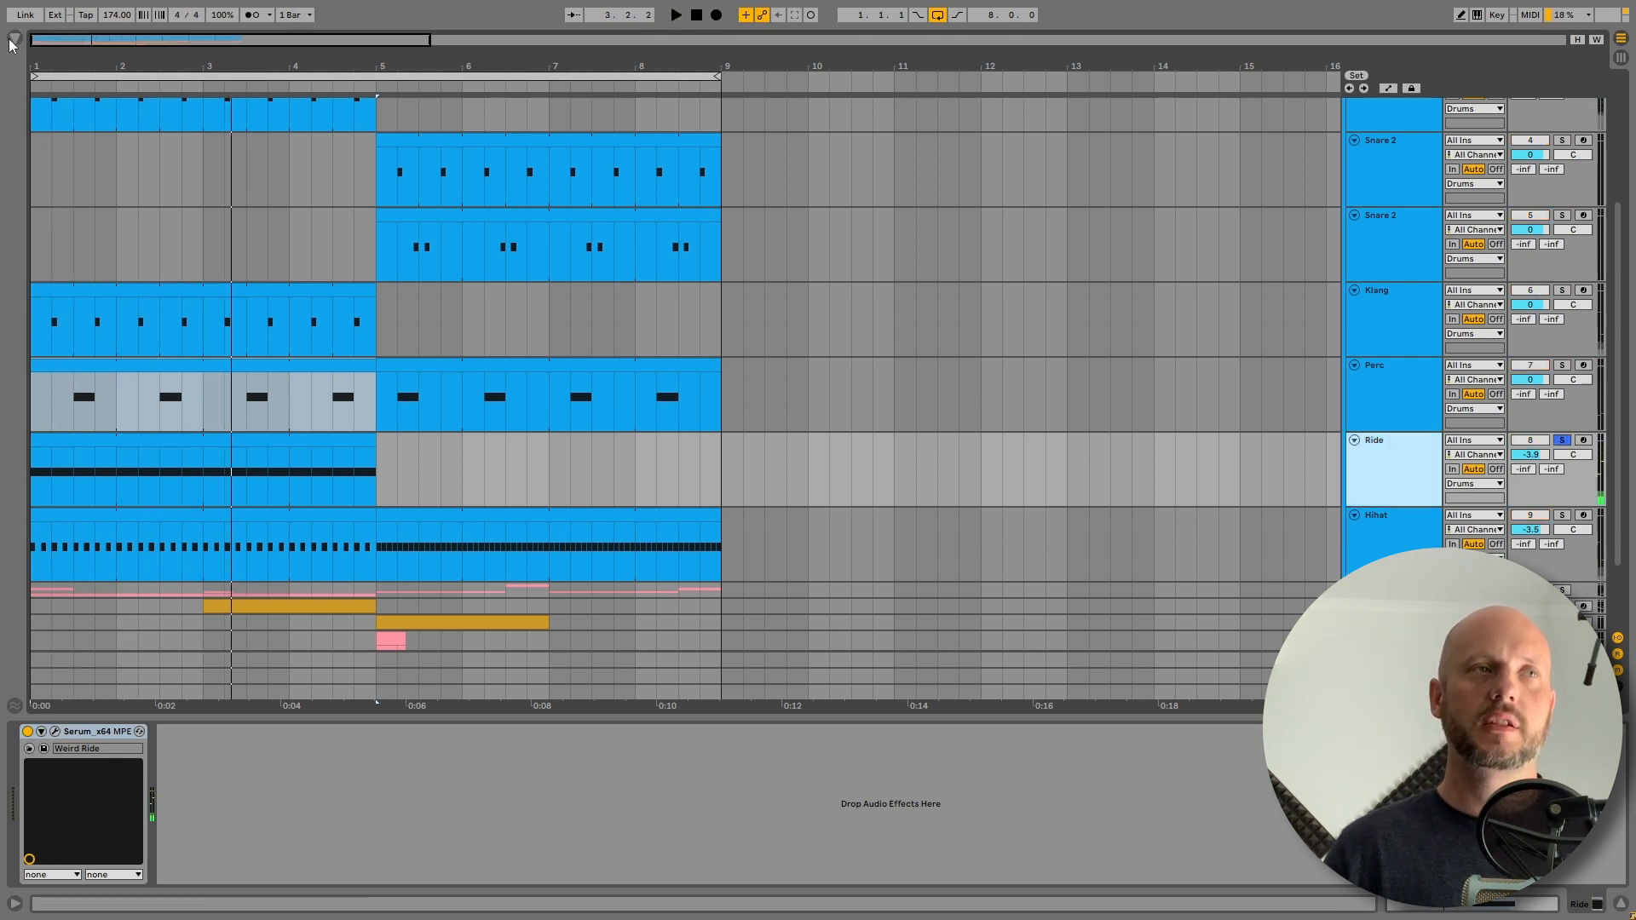
# Open the effects of the Ride track's Weird Ride patch, play it soloed, and switch its Equalizer off for comparison.
pyautogui.click(54, 731)
pyautogui.click(313, 88)
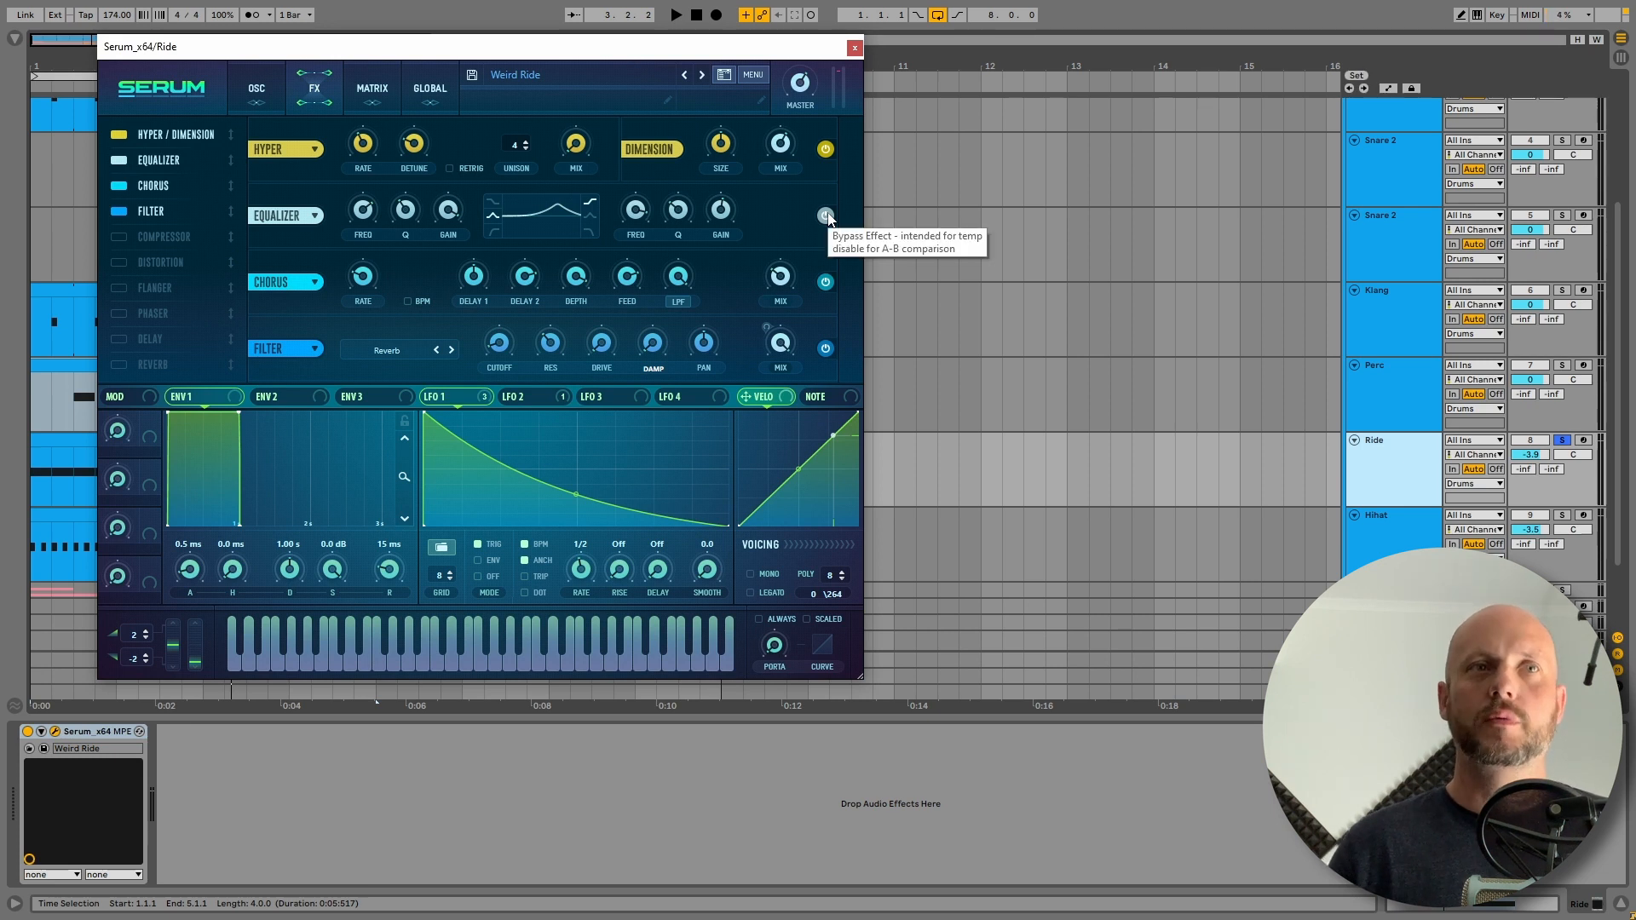
pyautogui.press('space')
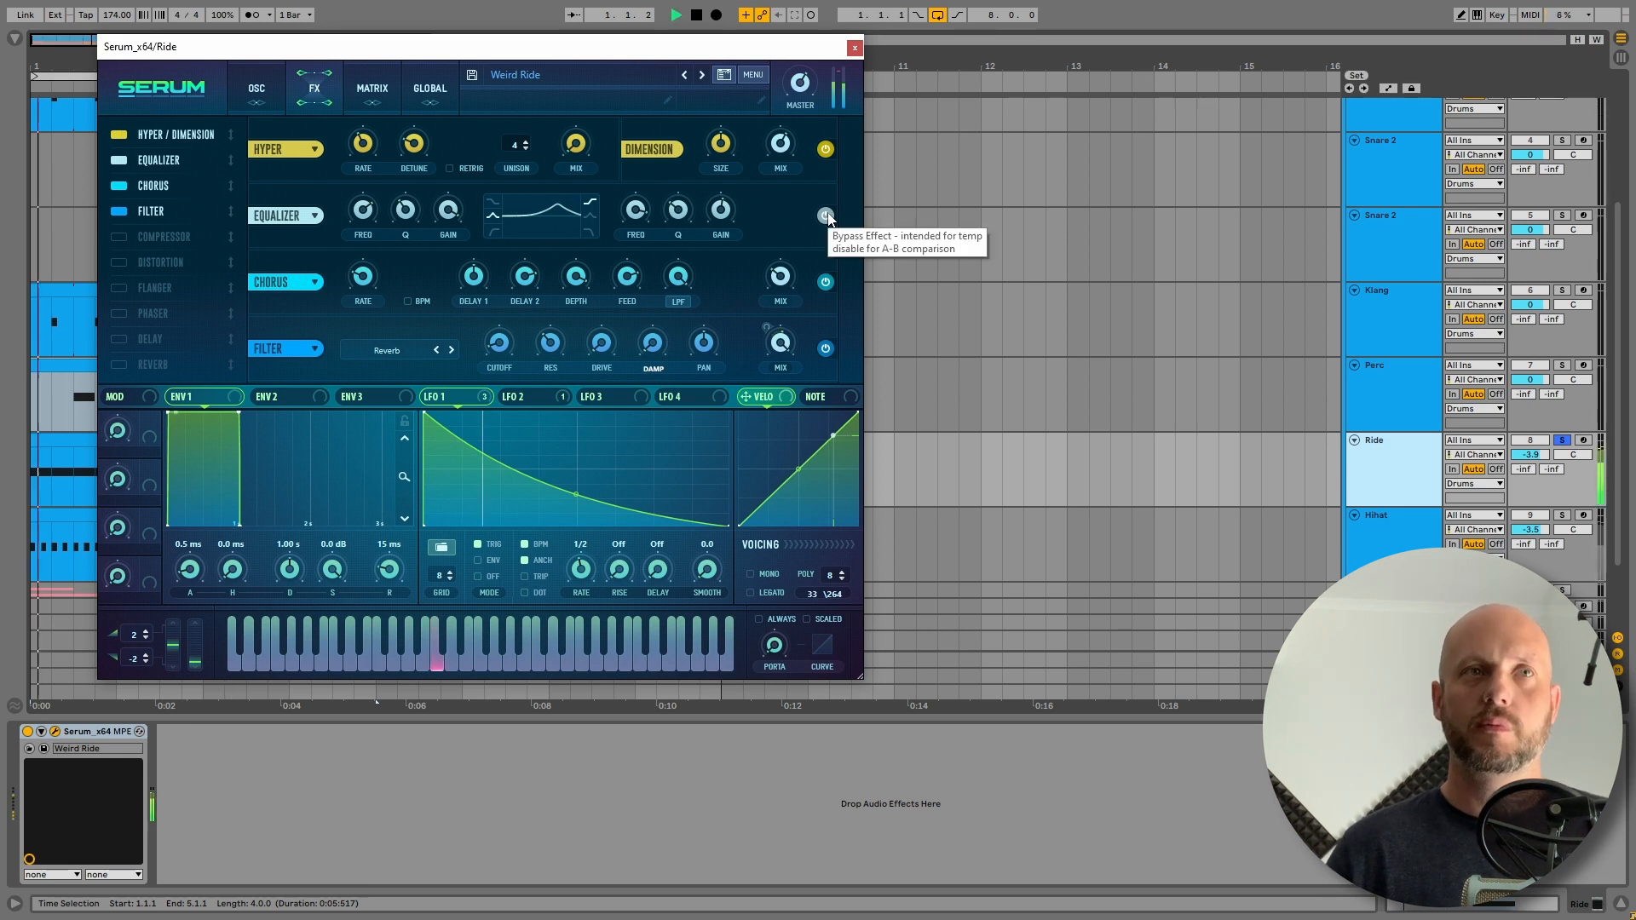
pyautogui.click(825, 216)
# Unsolo Ride, solo the Drums group, and switch the Weird Ride Equalizer back on to compare it within the drums.
pyautogui.click(1562, 365)
pyautogui.click(1563, 440)
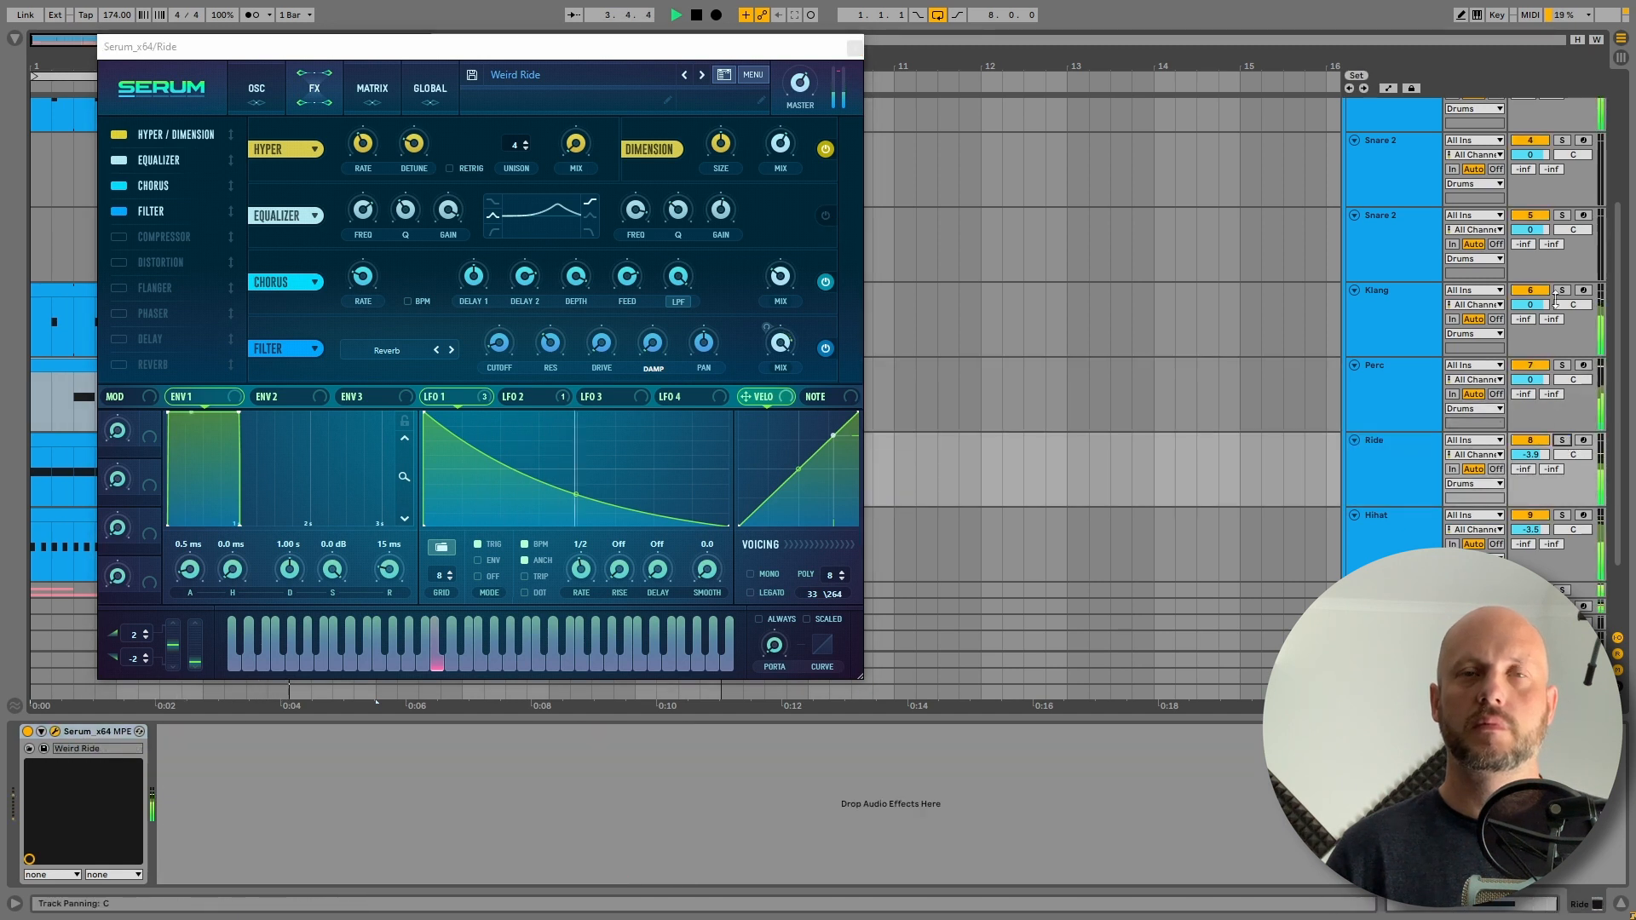
pyautogui.scroll(5, 1568, 298)
pyautogui.click(1562, 105)
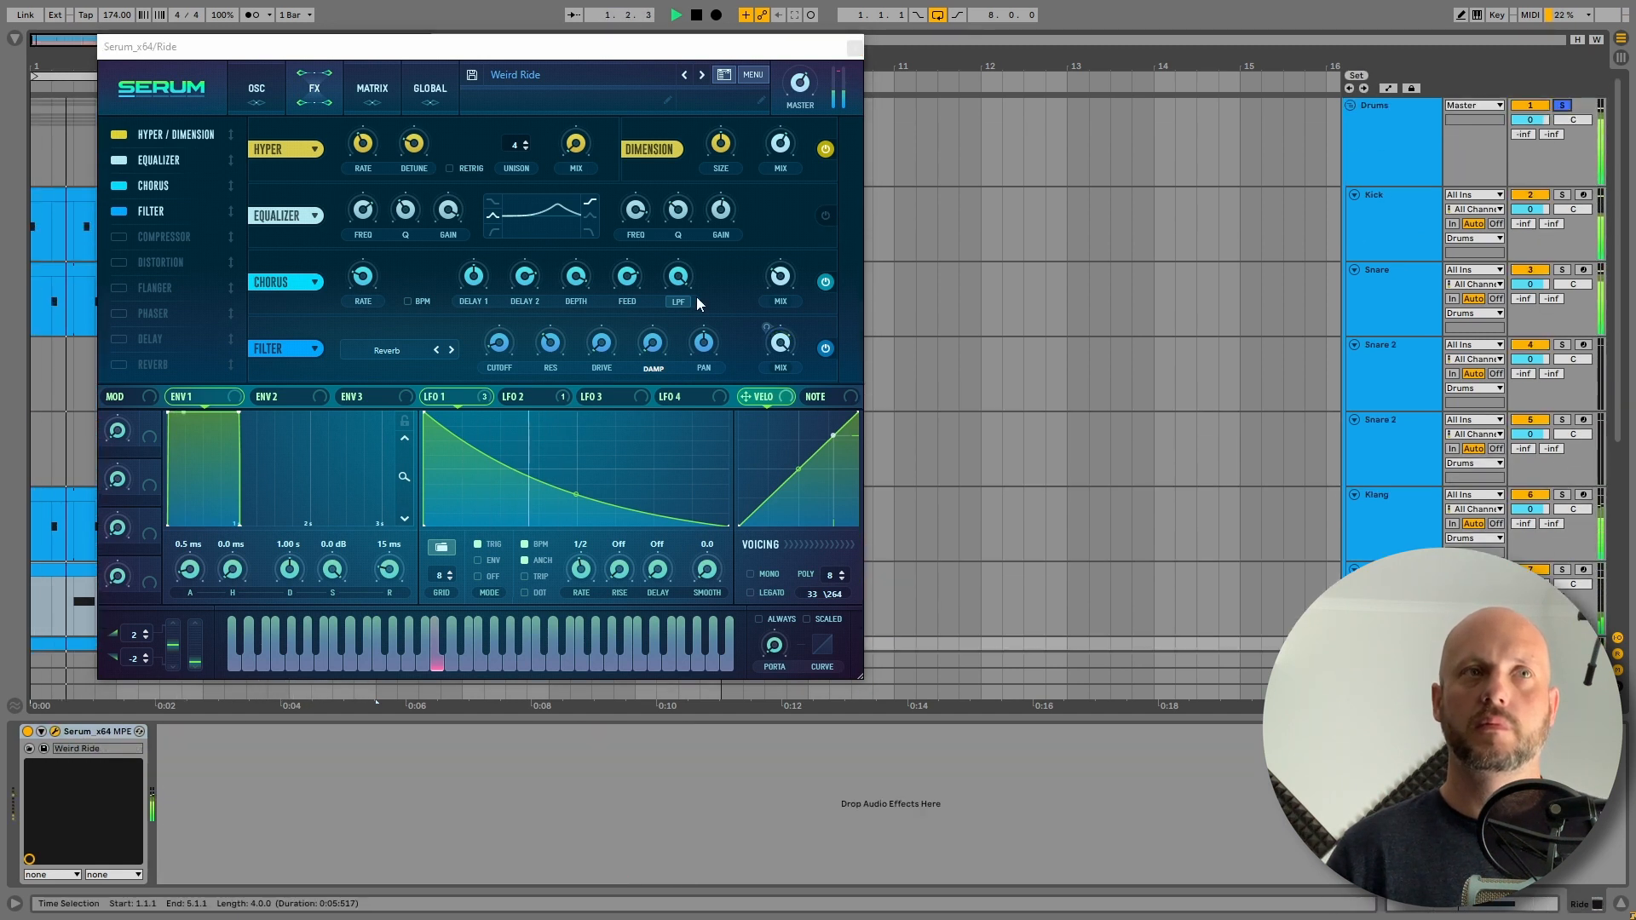
pyautogui.click(826, 216)
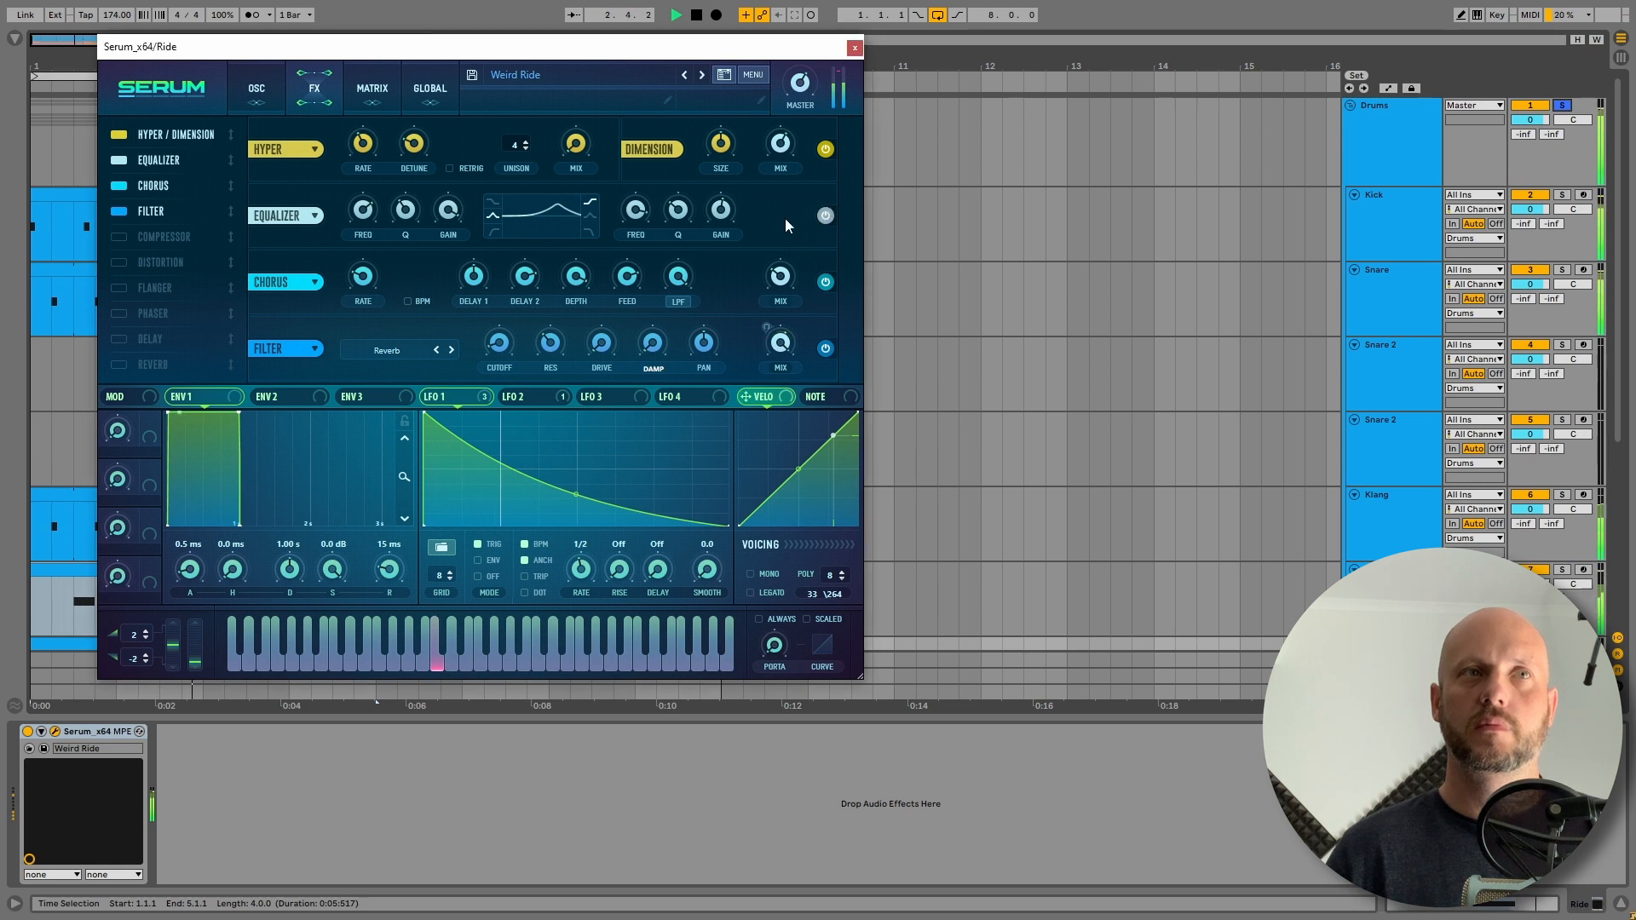
pyautogui.press('space')
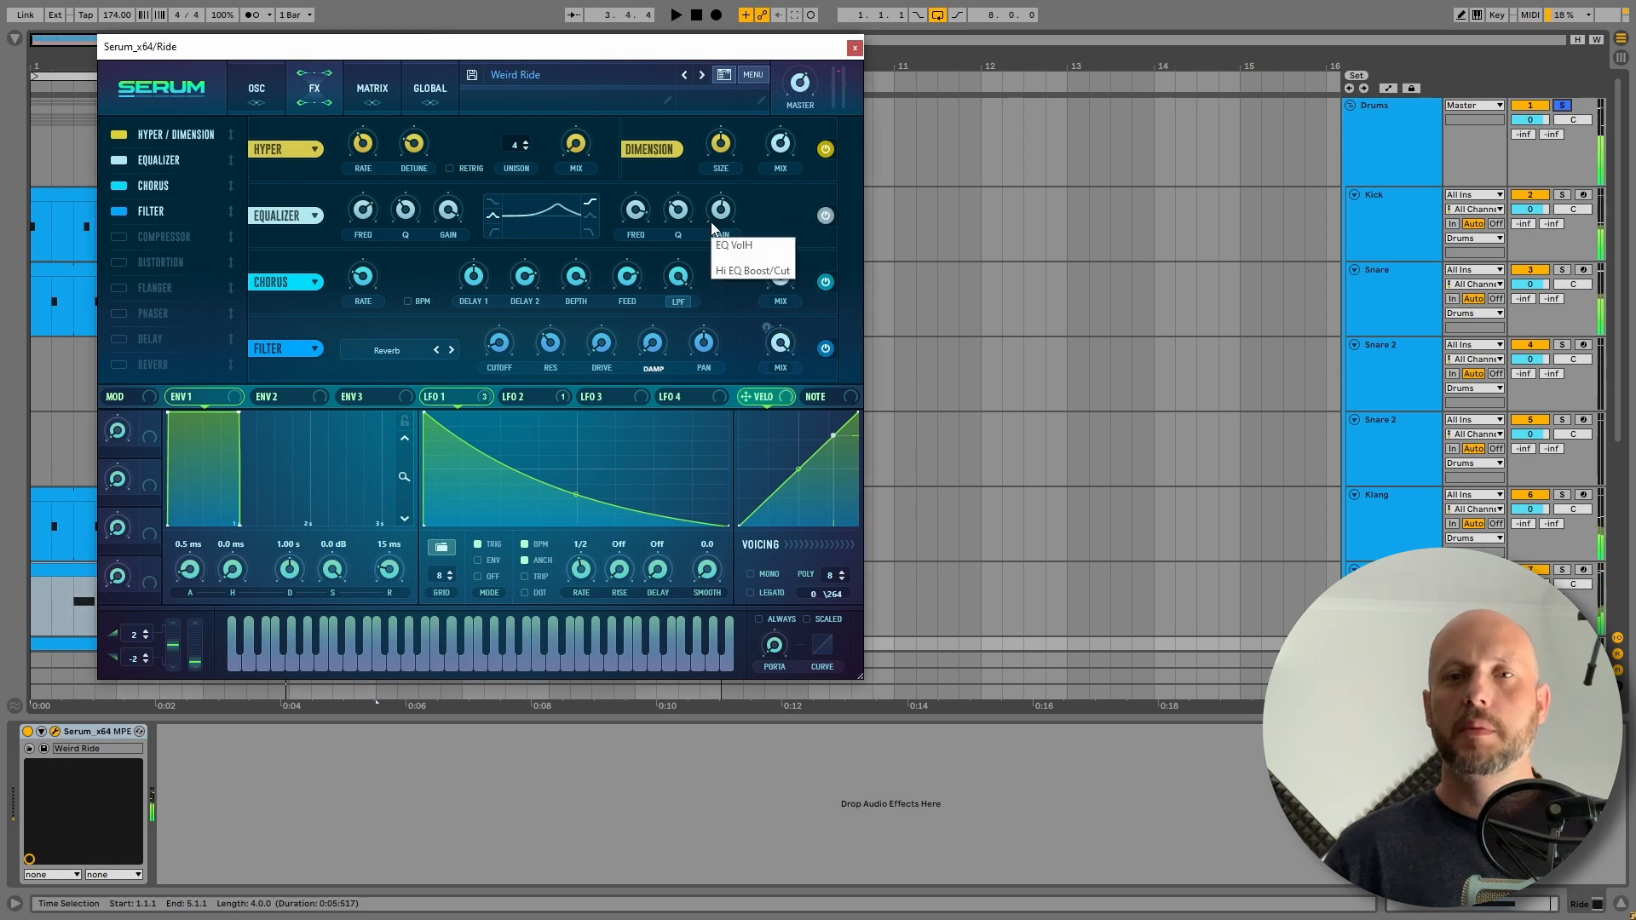
# While the drums play, adjust the Weird Ride Equalizer's high-band frequency to about 18280 Hz and tweak its low-band frequency and gain.
pyautogui.click(637, 211)
pyautogui.press('space')
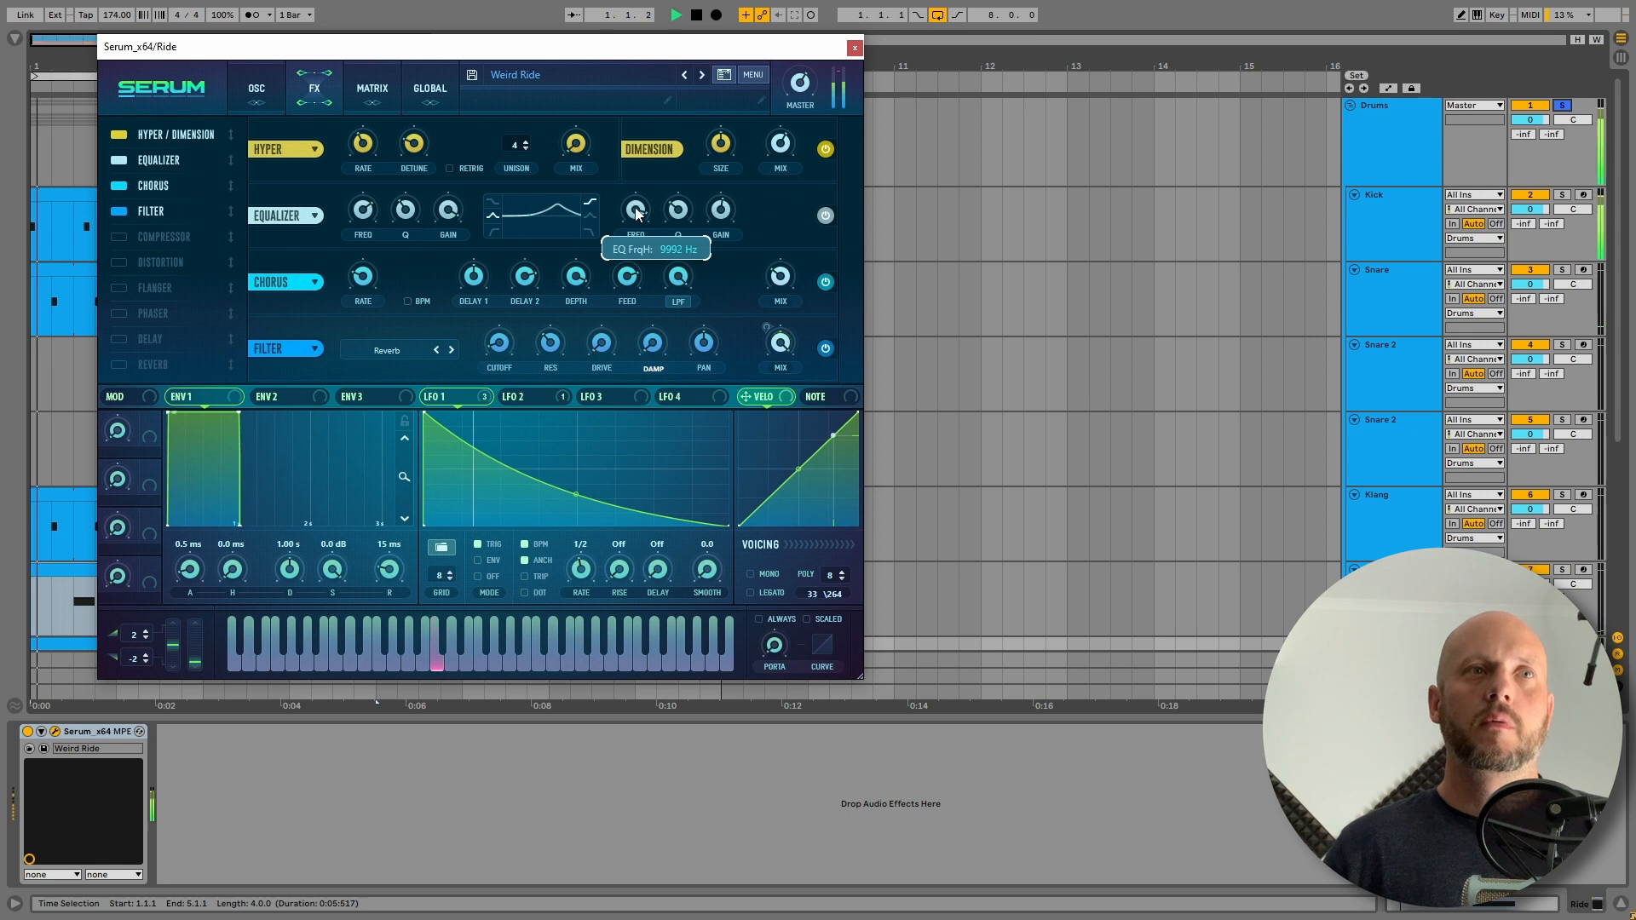
pyautogui.moveTo(636, 222); pyautogui.dragTo(643, 215)
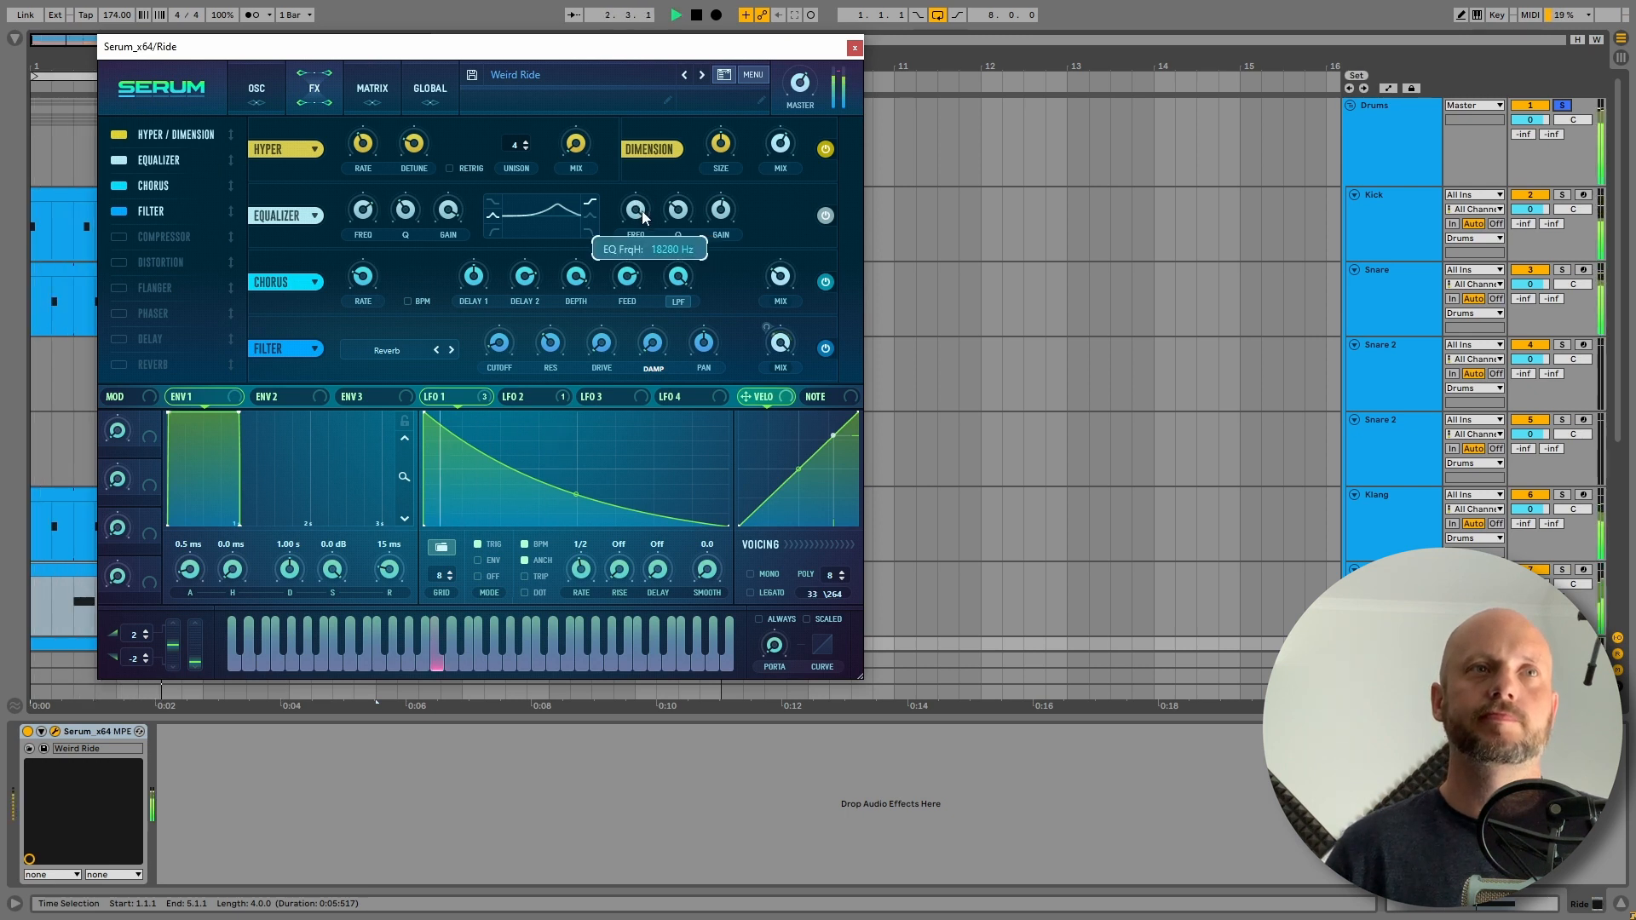
pyautogui.click(374, 211)
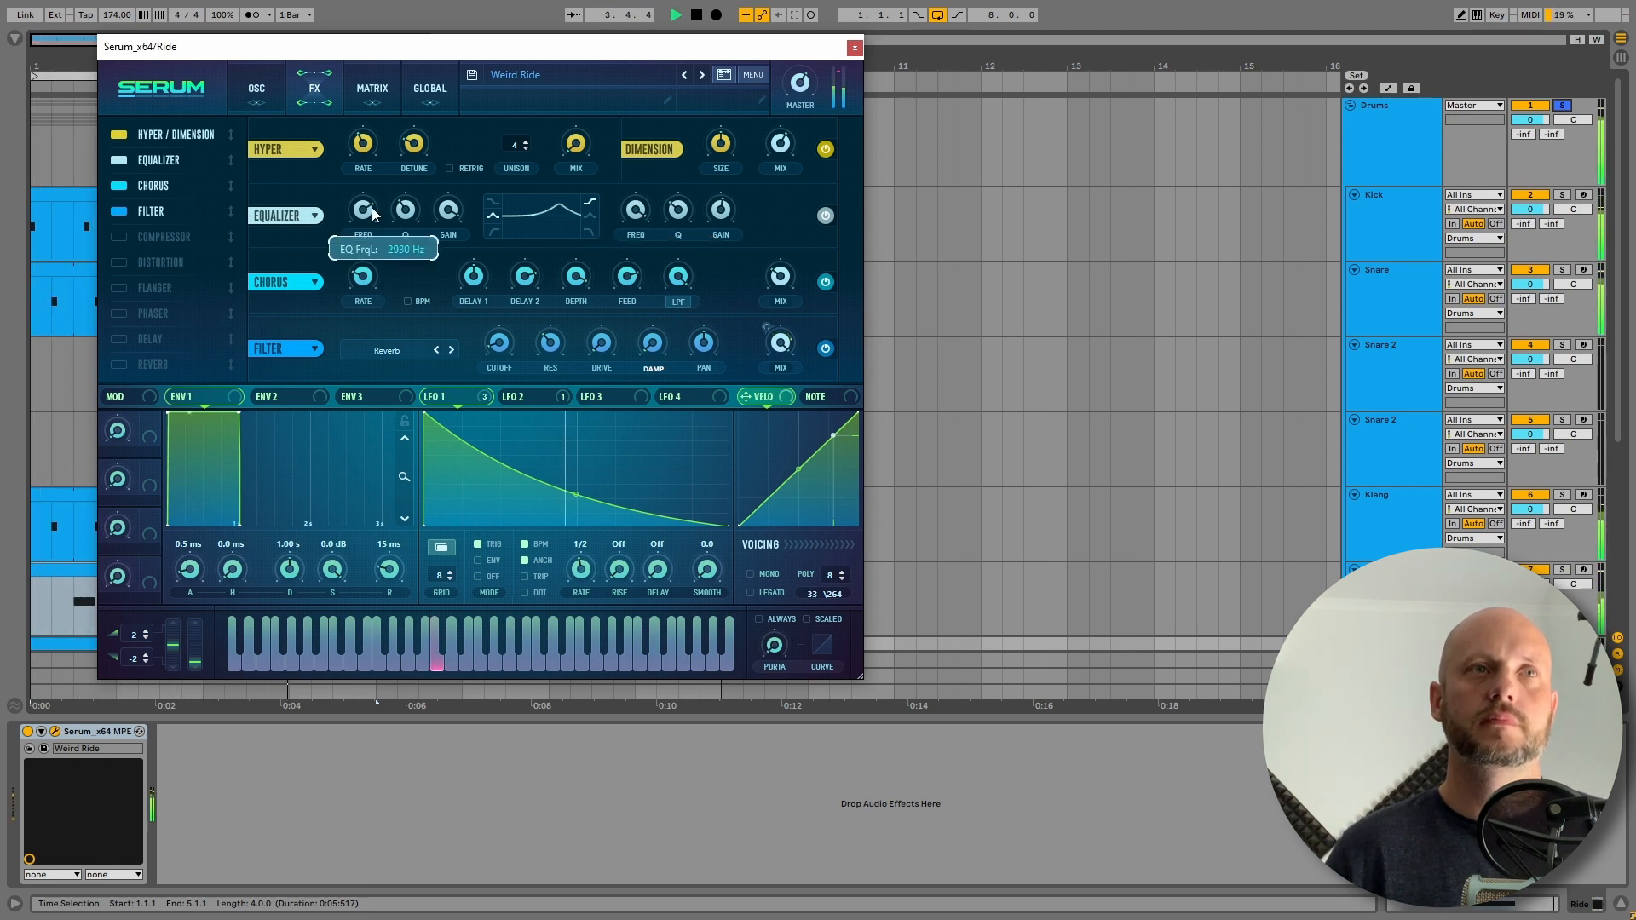
pyautogui.click(449, 215)
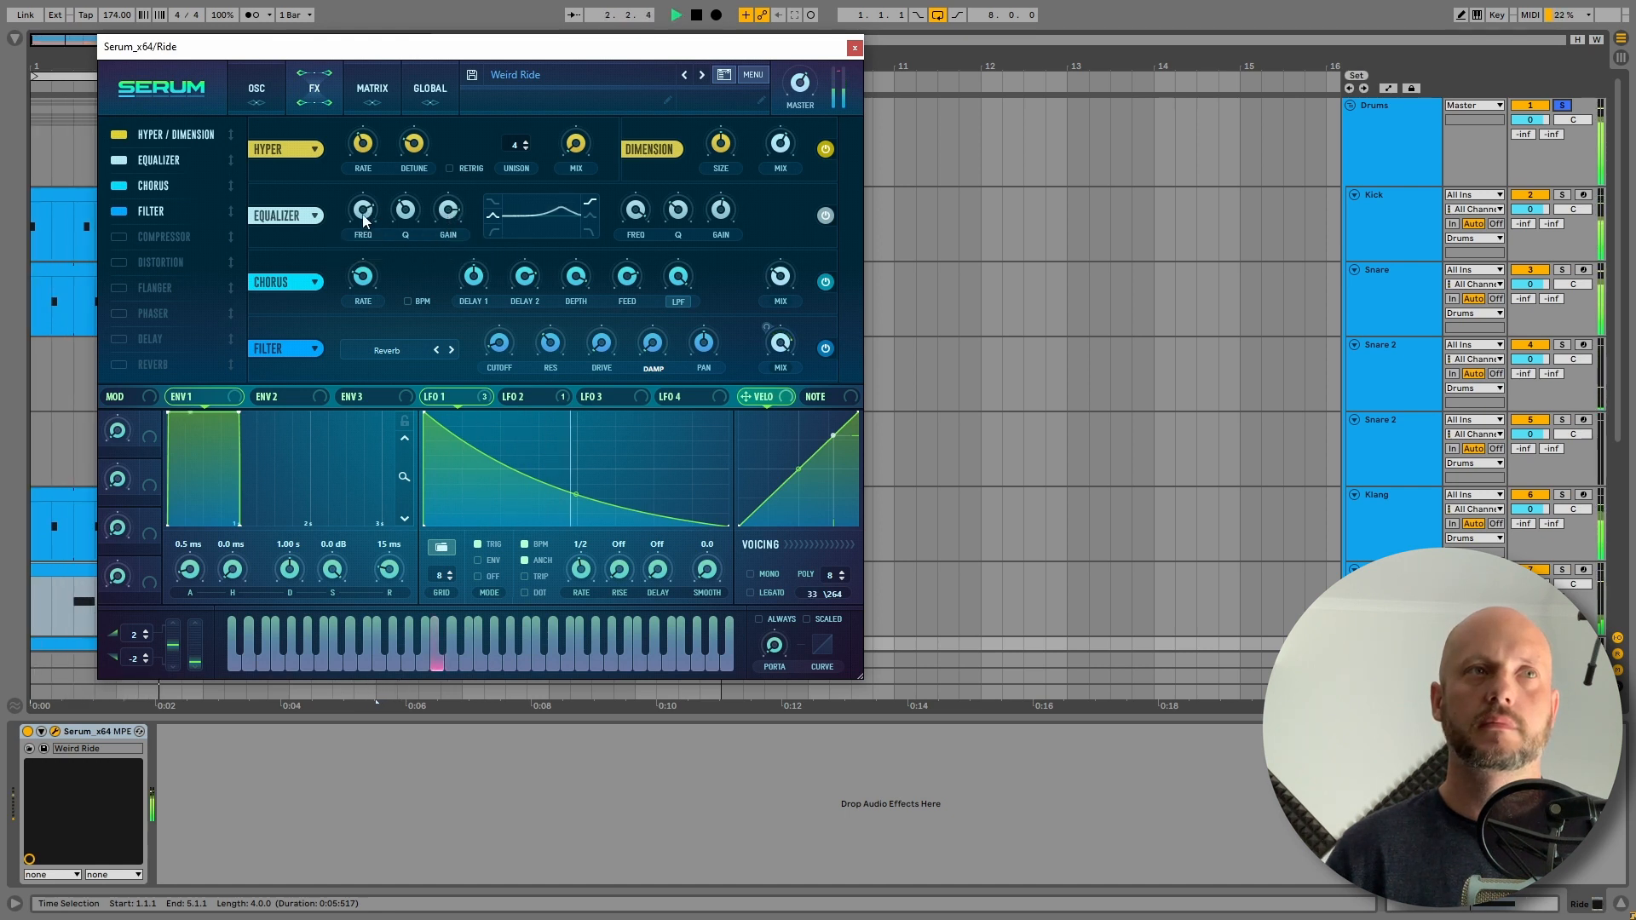
pyautogui.moveTo(364, 223)
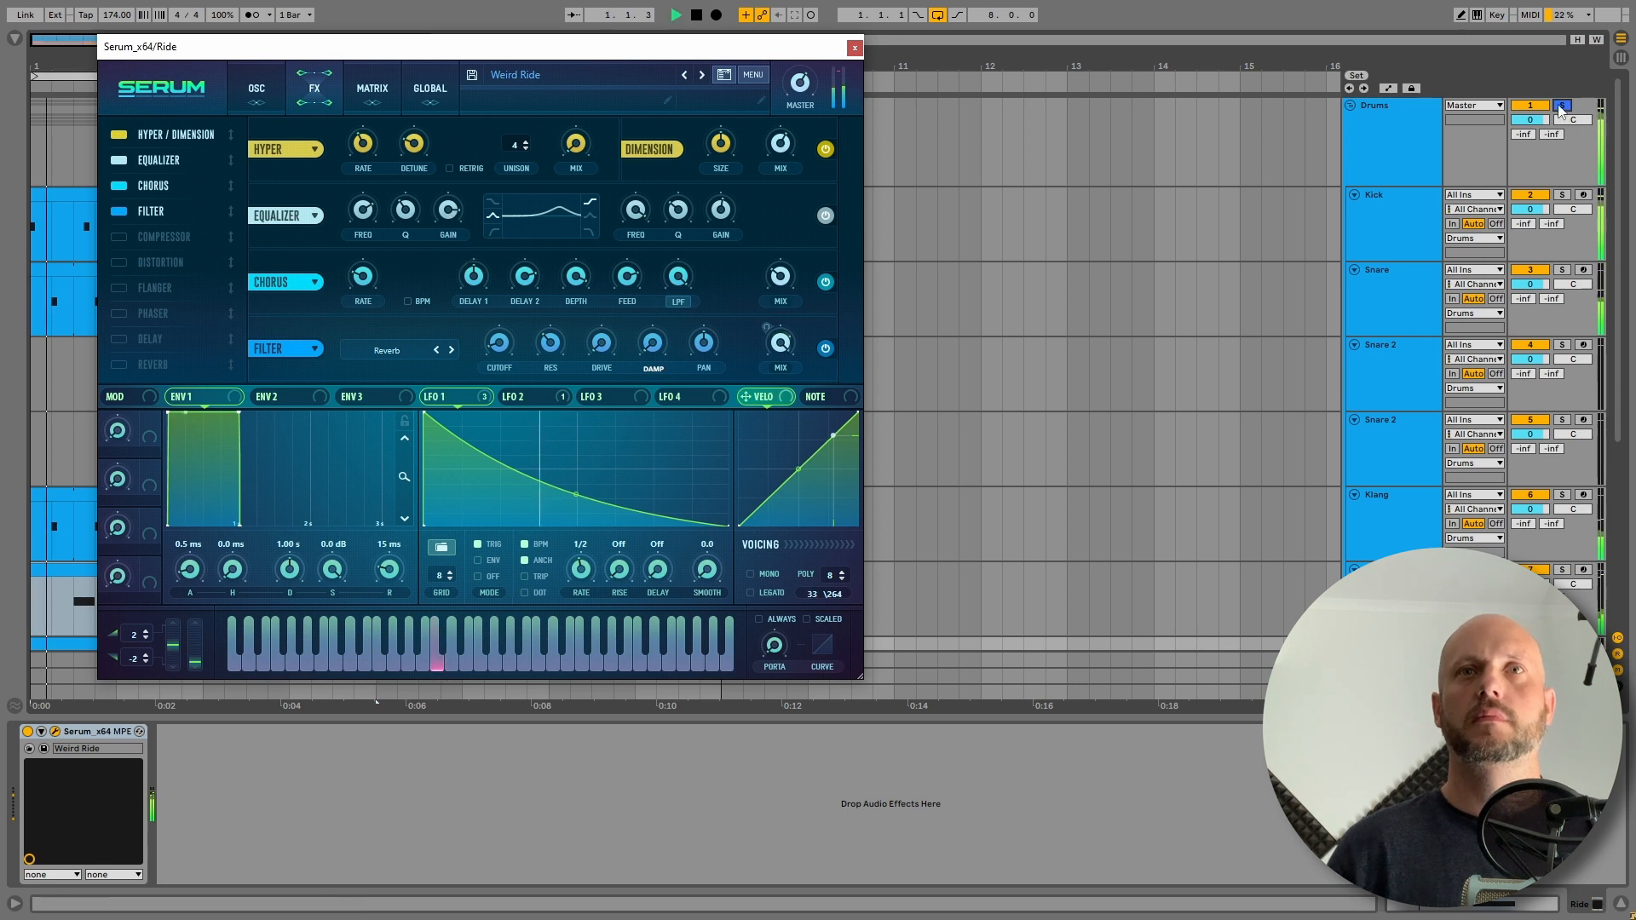
# Unsolo the Drums group, tweak the Ride Equalizer's low-band gain against the full mix, and stop playback.
pyautogui.click(1513, 176)
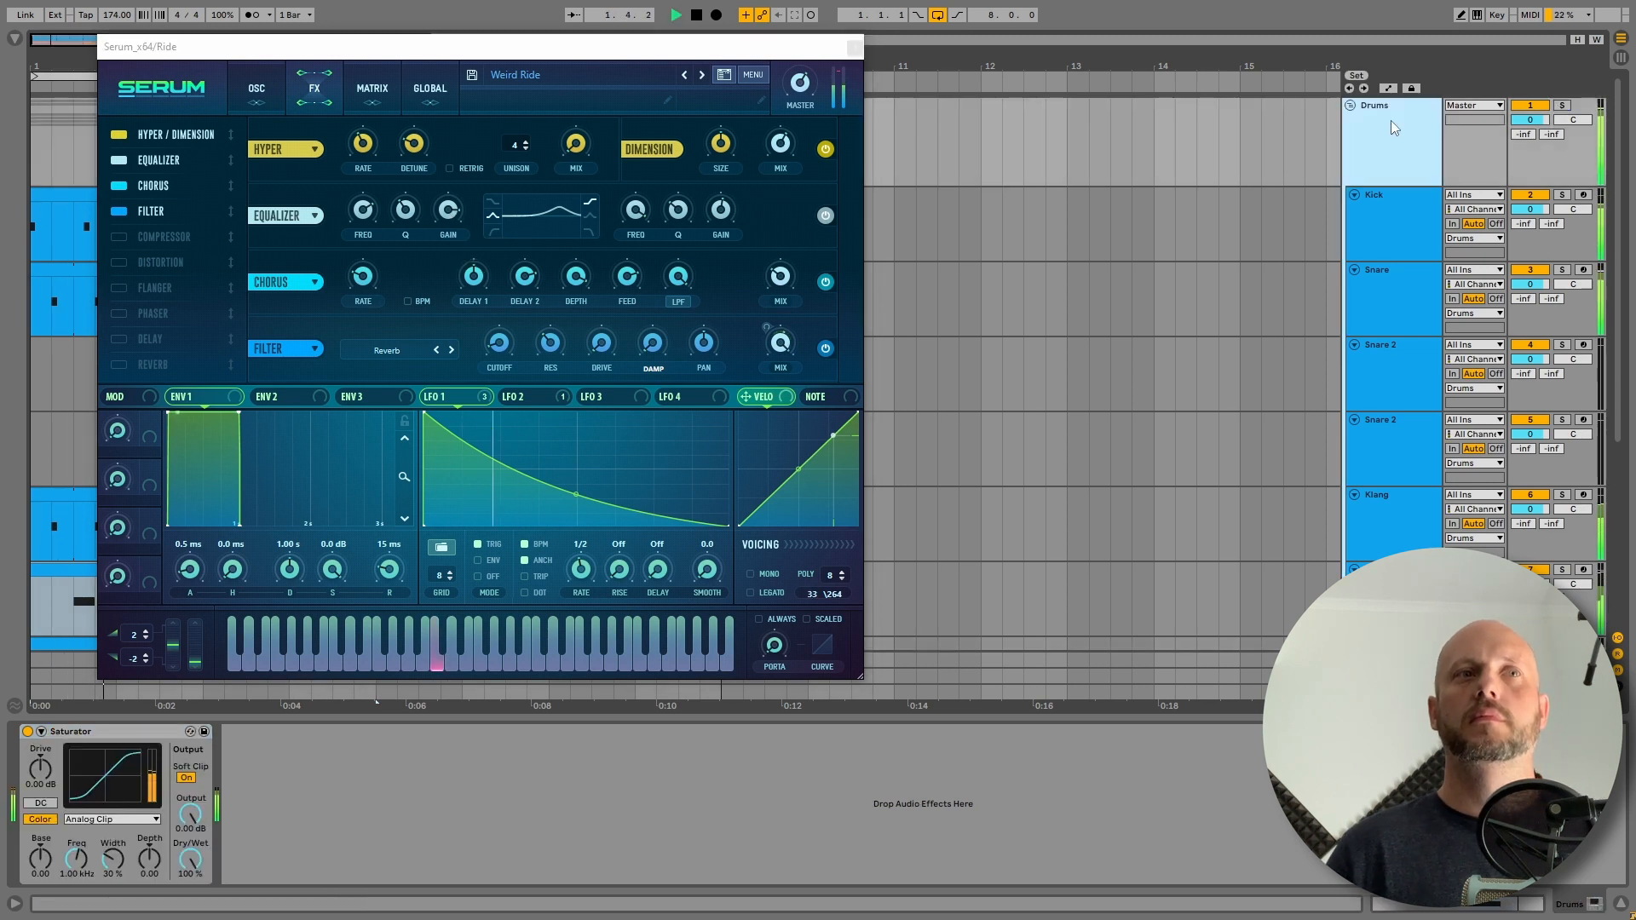
pyautogui.click(450, 210)
pyautogui.press('space')
# Examine the Weird Ride patch's oscillators and its global unison settings.
pyautogui.click(256, 88)
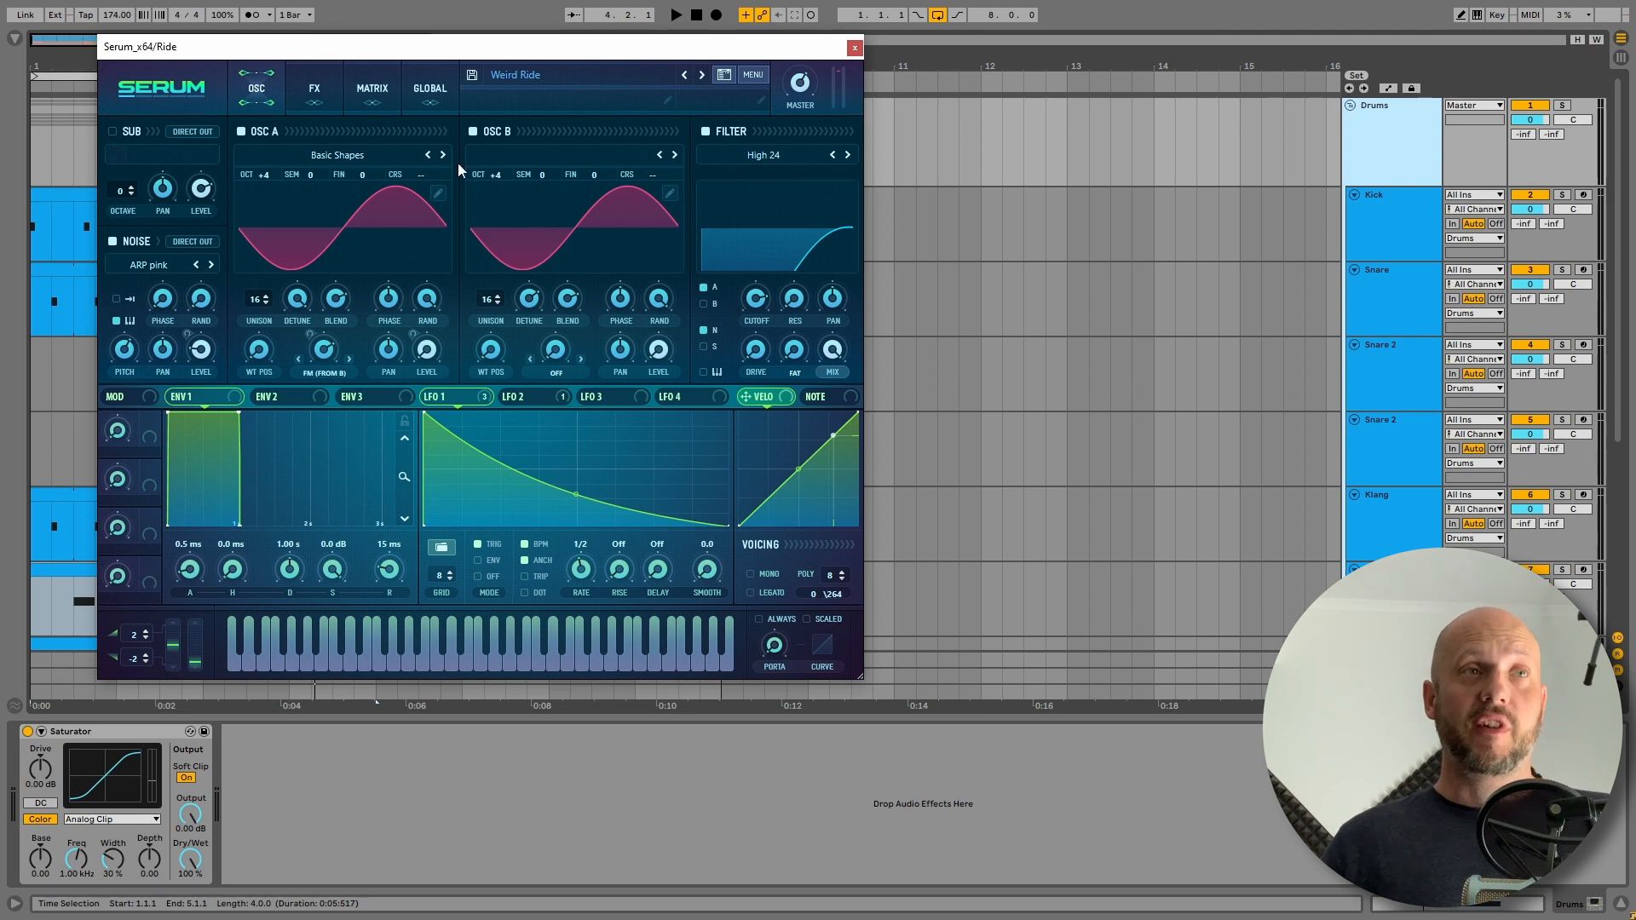
pyautogui.click(423, 86)
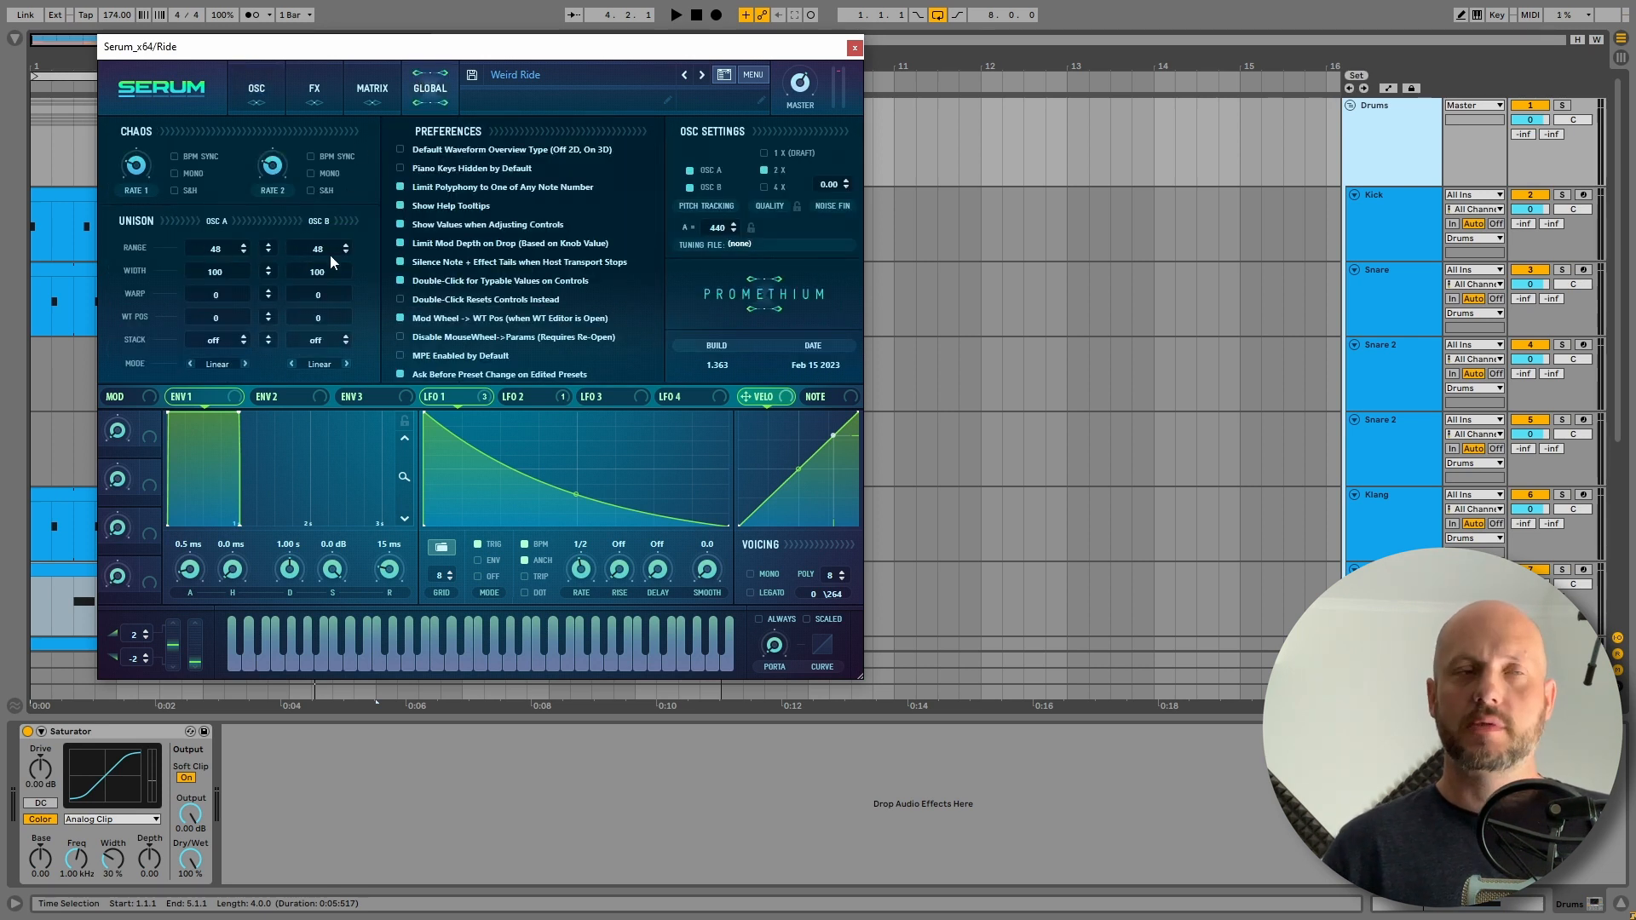
pyautogui.click(256, 88)
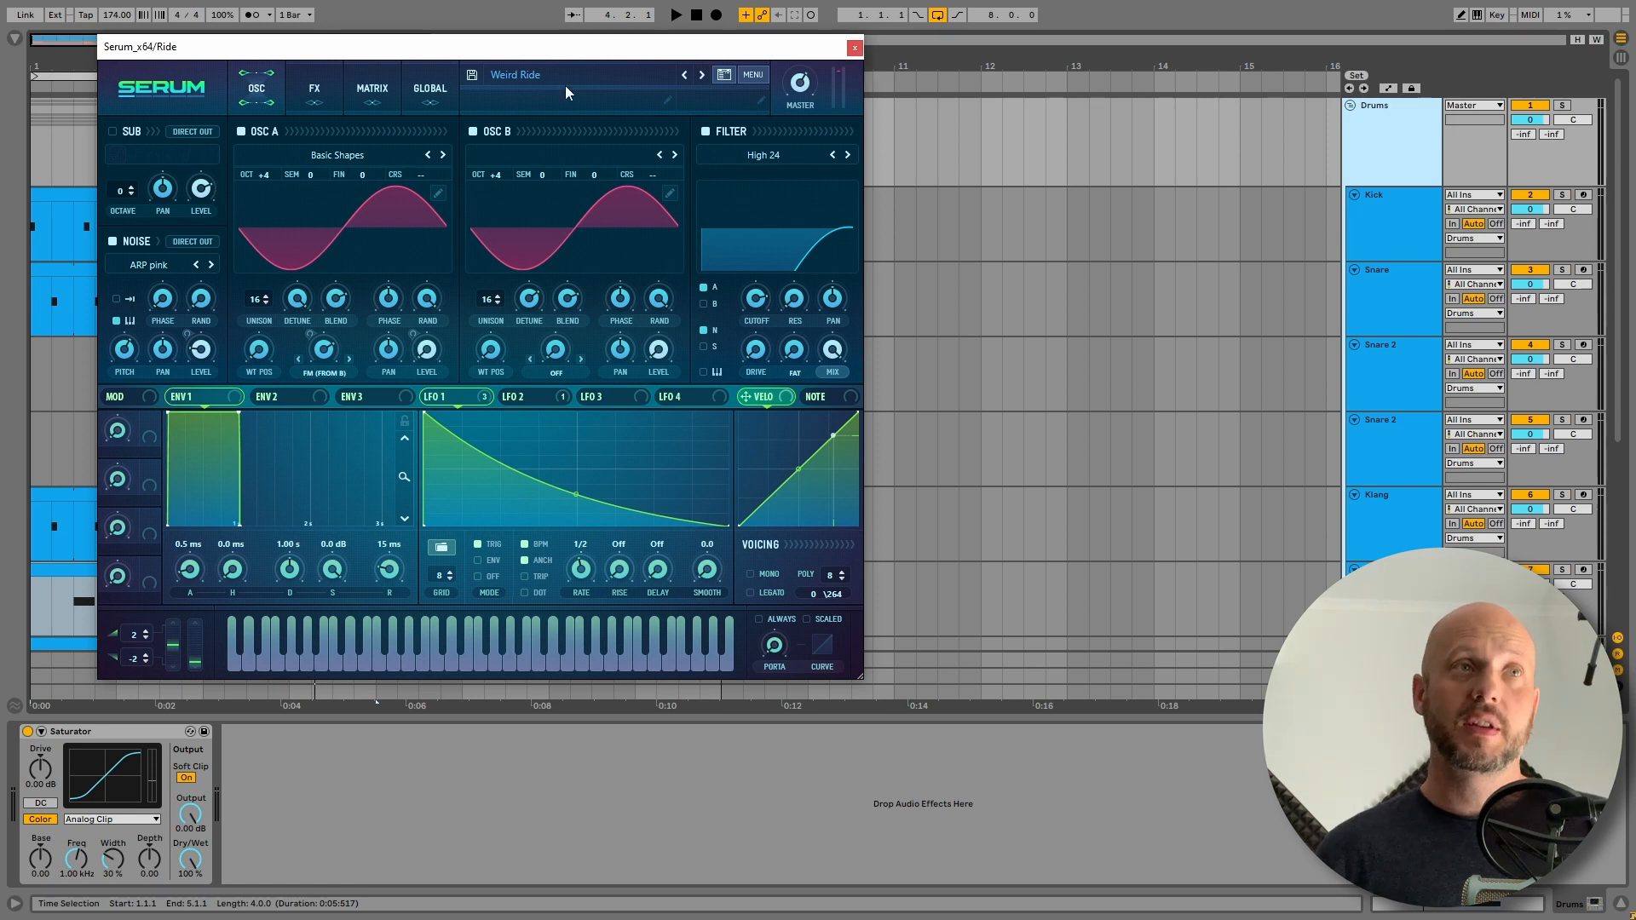
# Solo Ride and compare its Reverb filter effect off and on during playback, leaving it on.
pyautogui.click(322, 95)
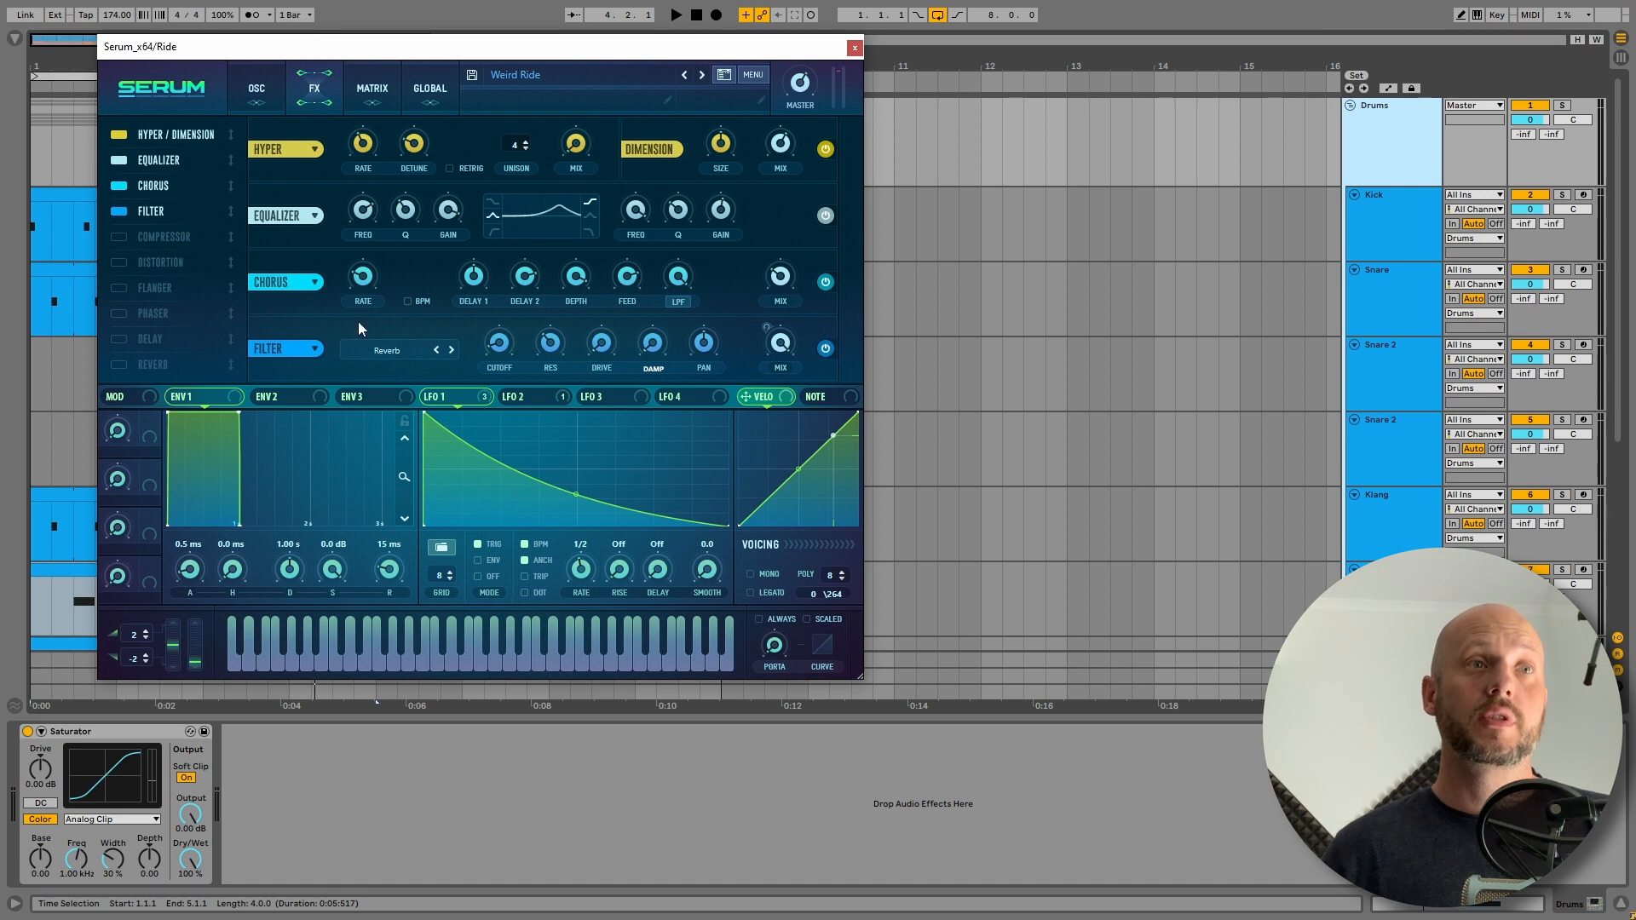
pyautogui.scroll(-1, 1550, 521)
pyautogui.press('space')
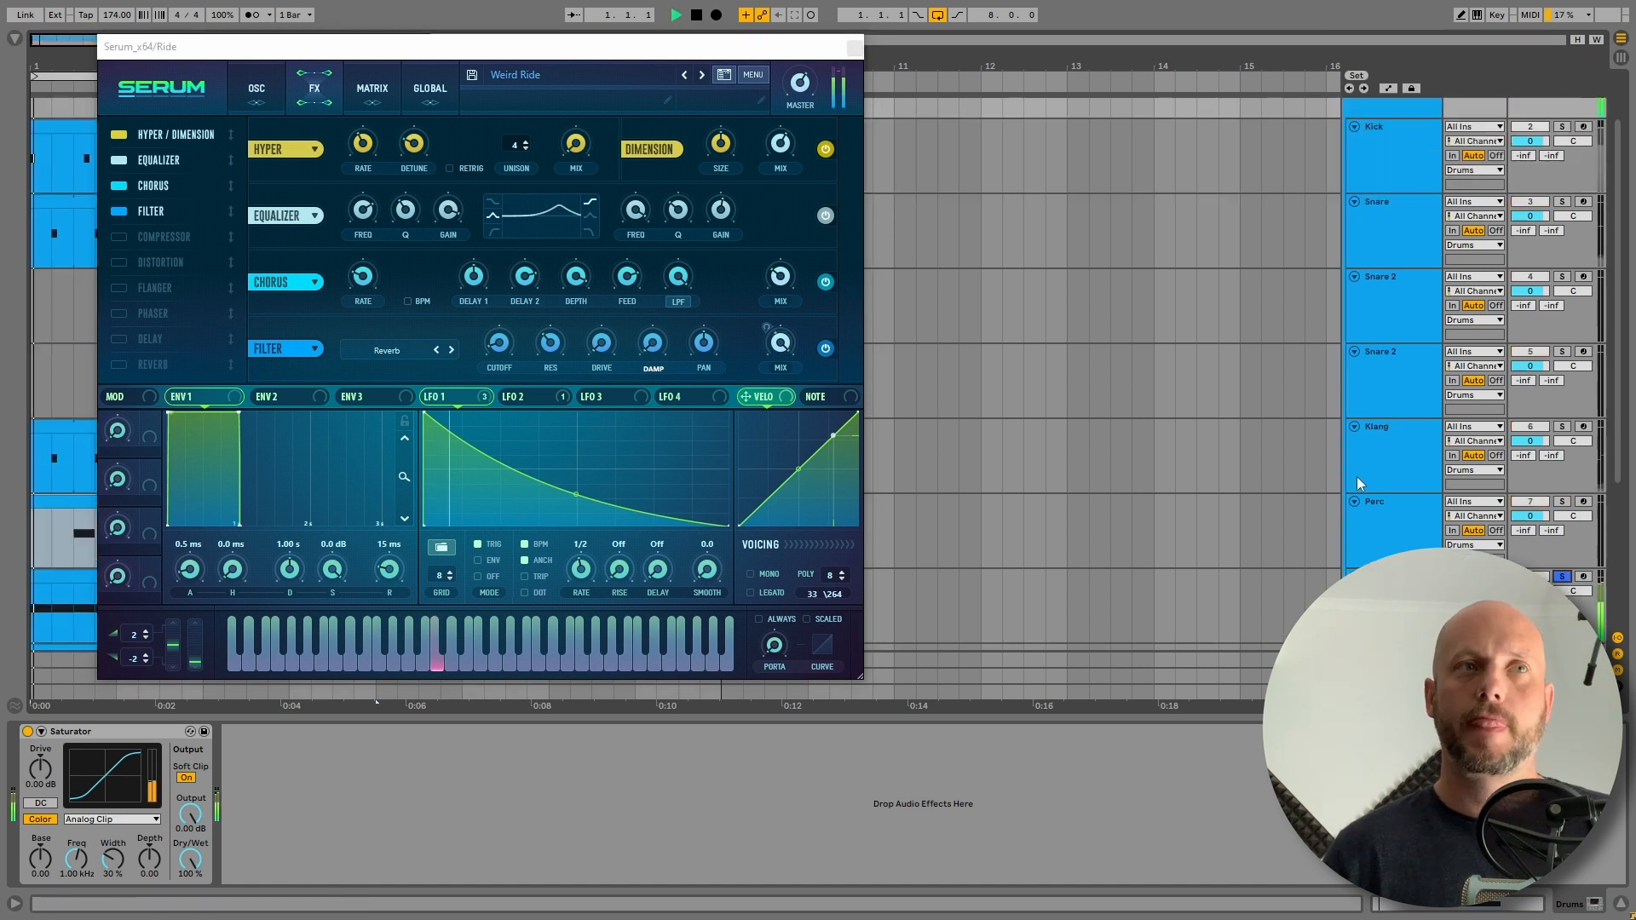
pyautogui.click(825, 348)
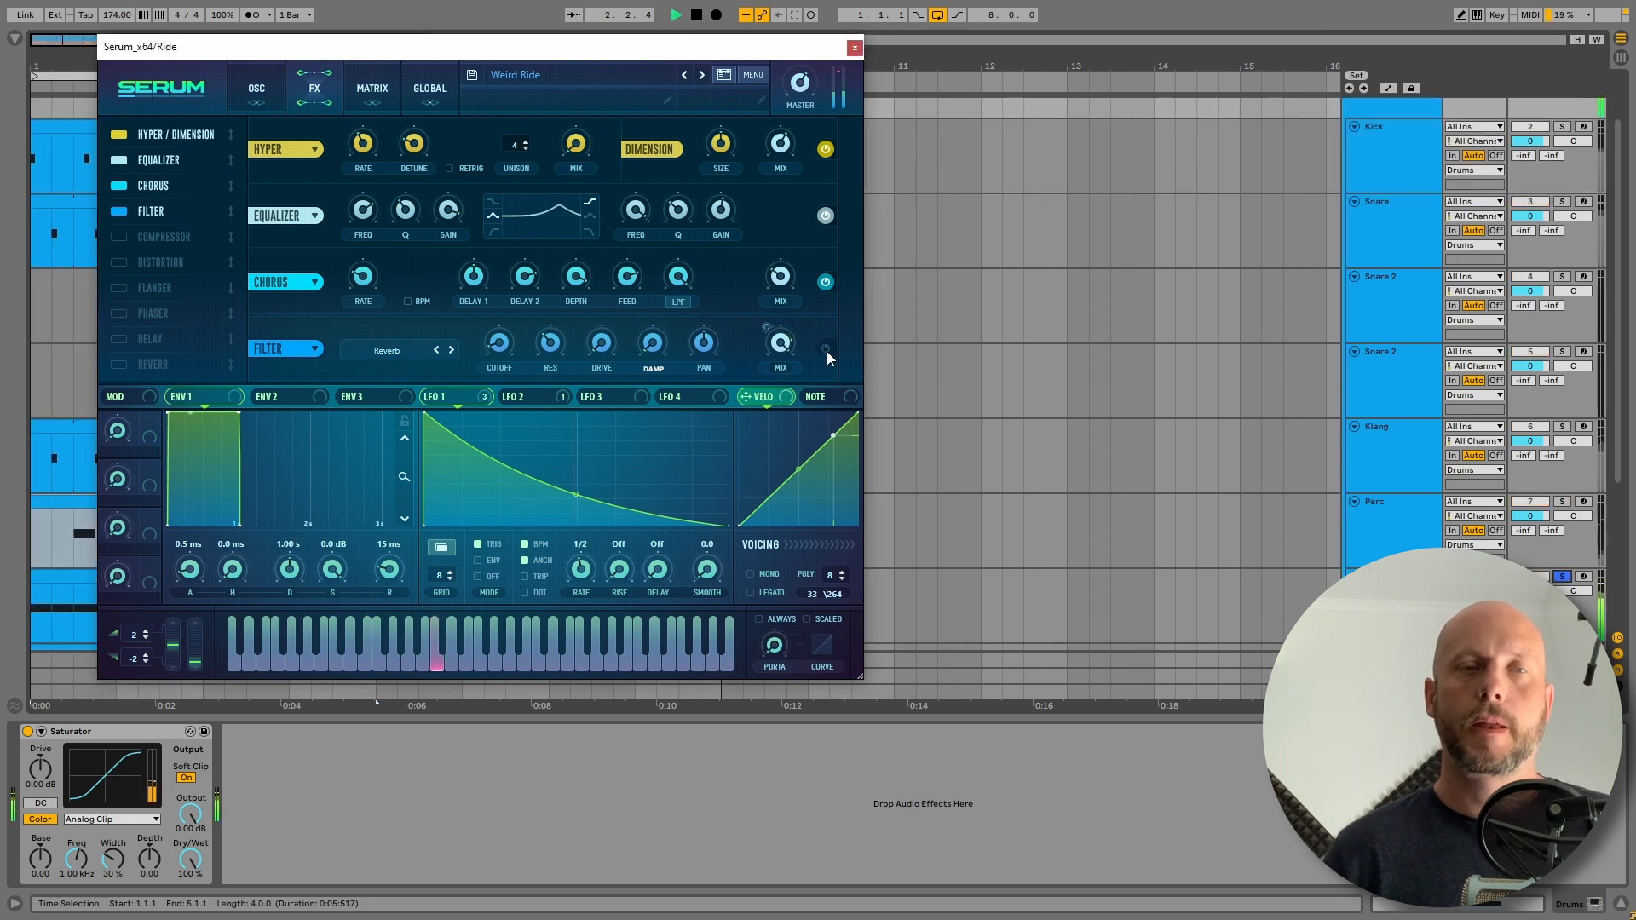
pyautogui.click(825, 349)
pyautogui.press('space')
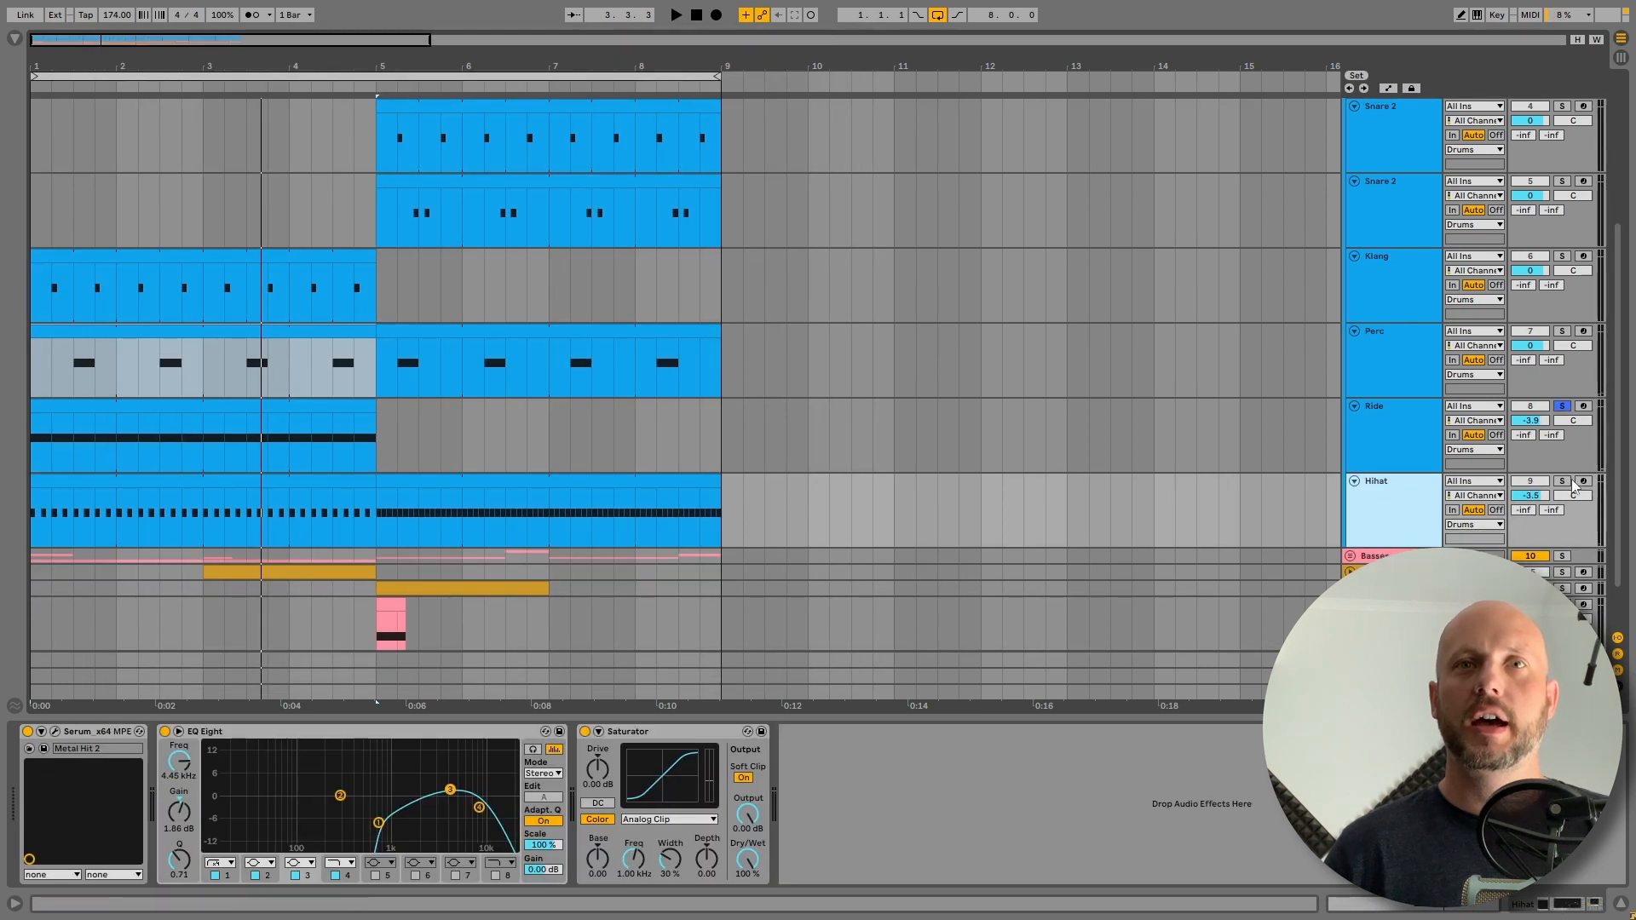
# Solo the Hihat track, open its Metal Hit 2 patch, and examine its oscillators and effects while it plays.
pyautogui.click(1566, 481)
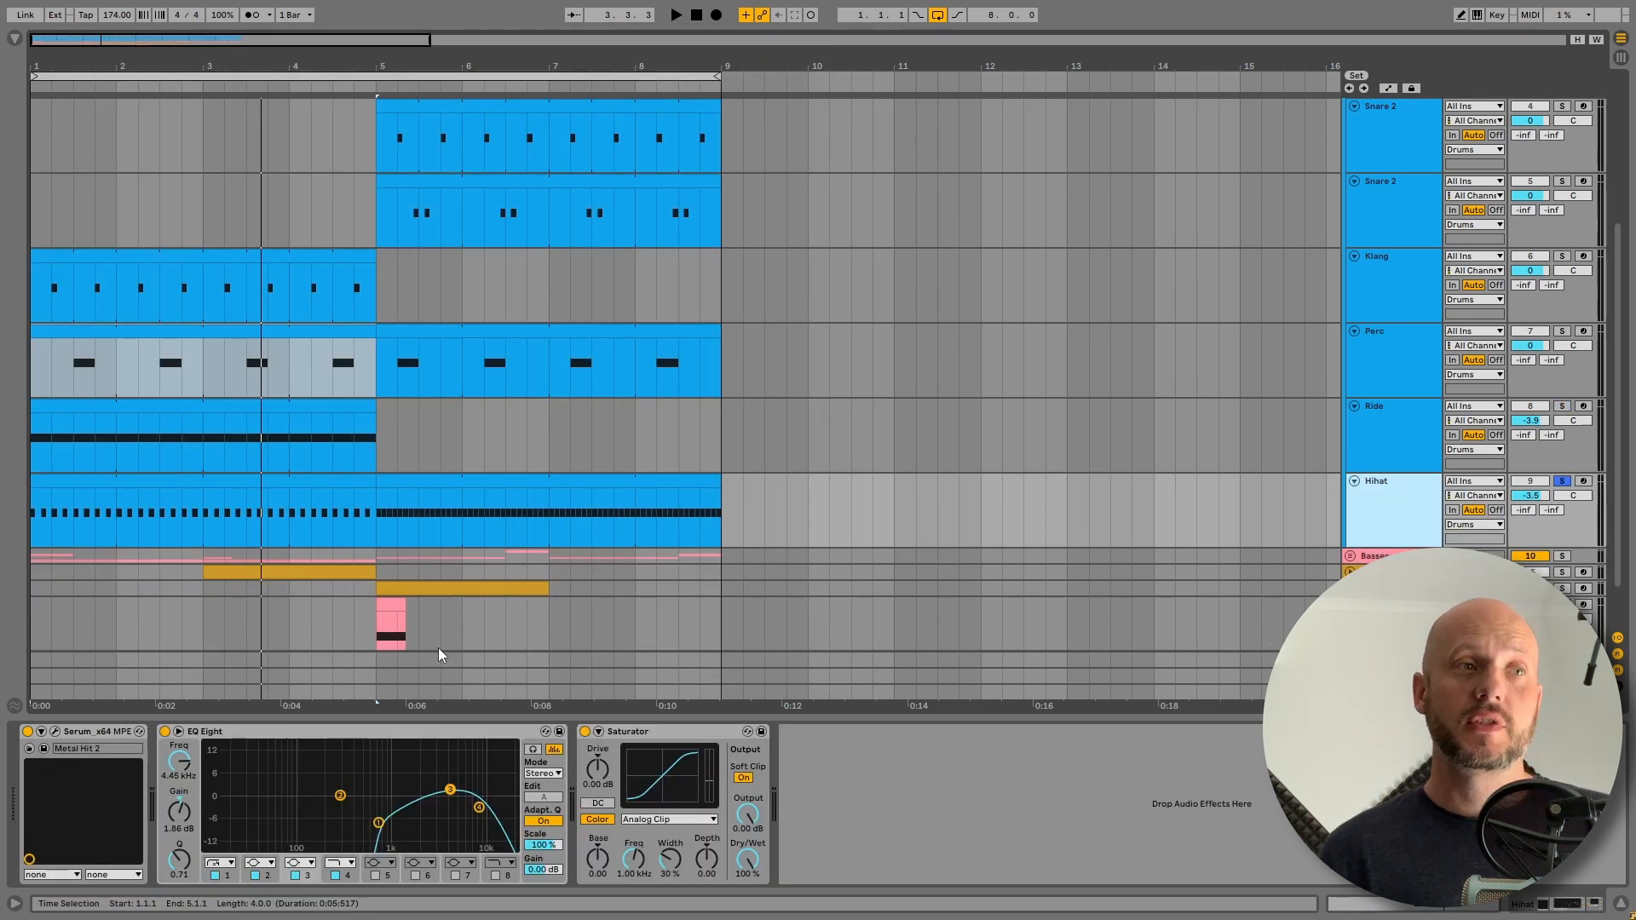
pyautogui.click(55, 732)
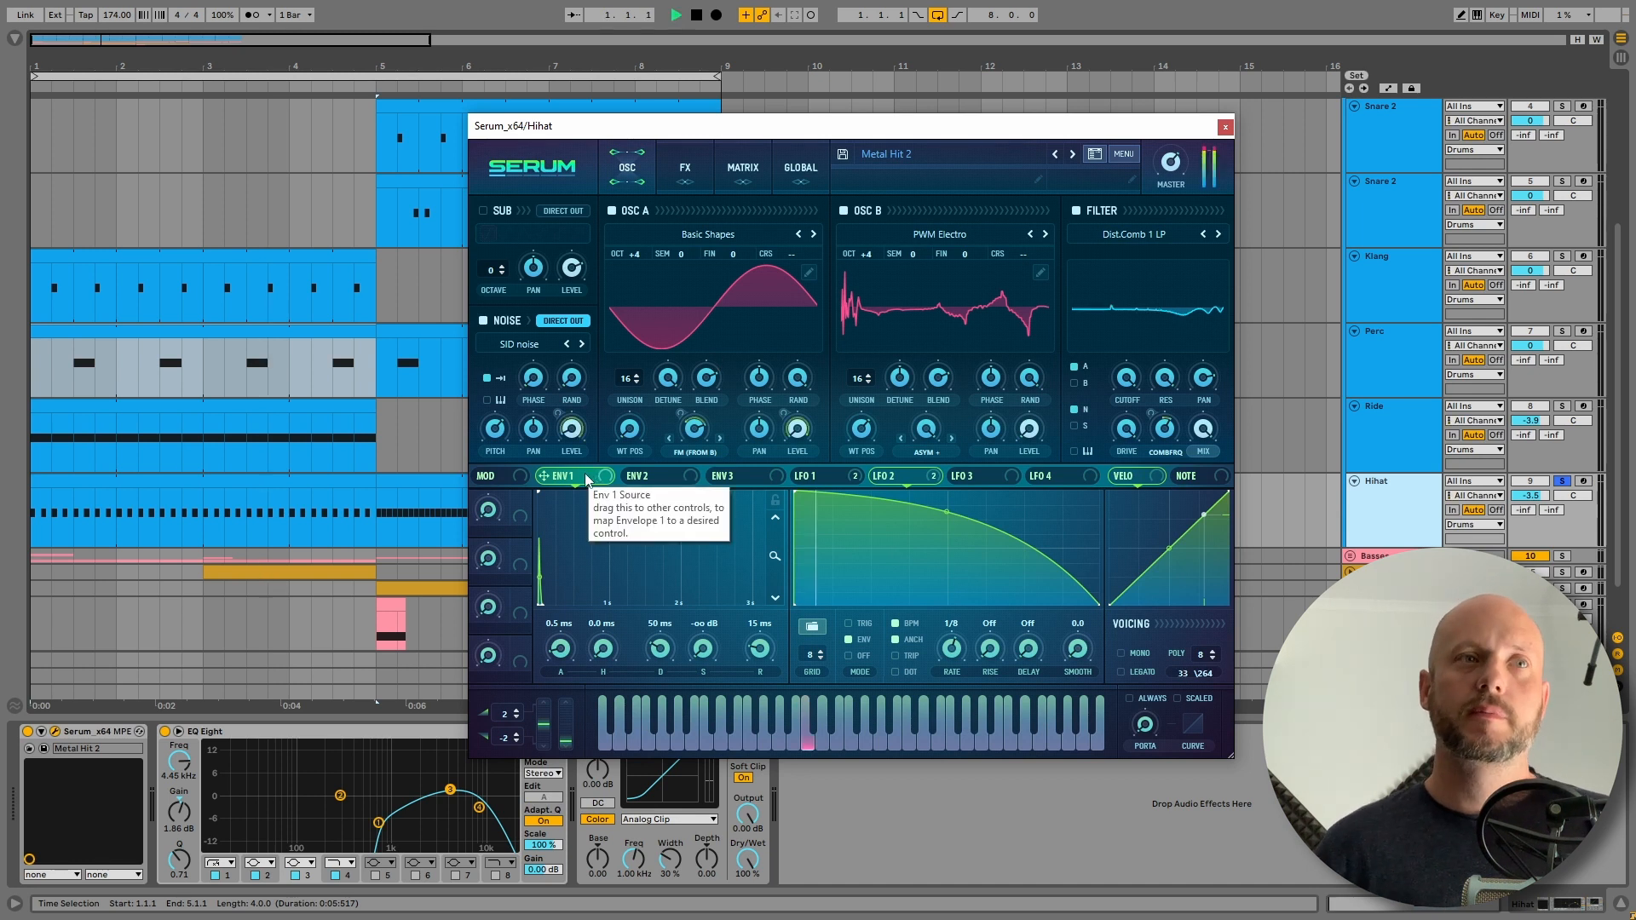
pyautogui.press('space')
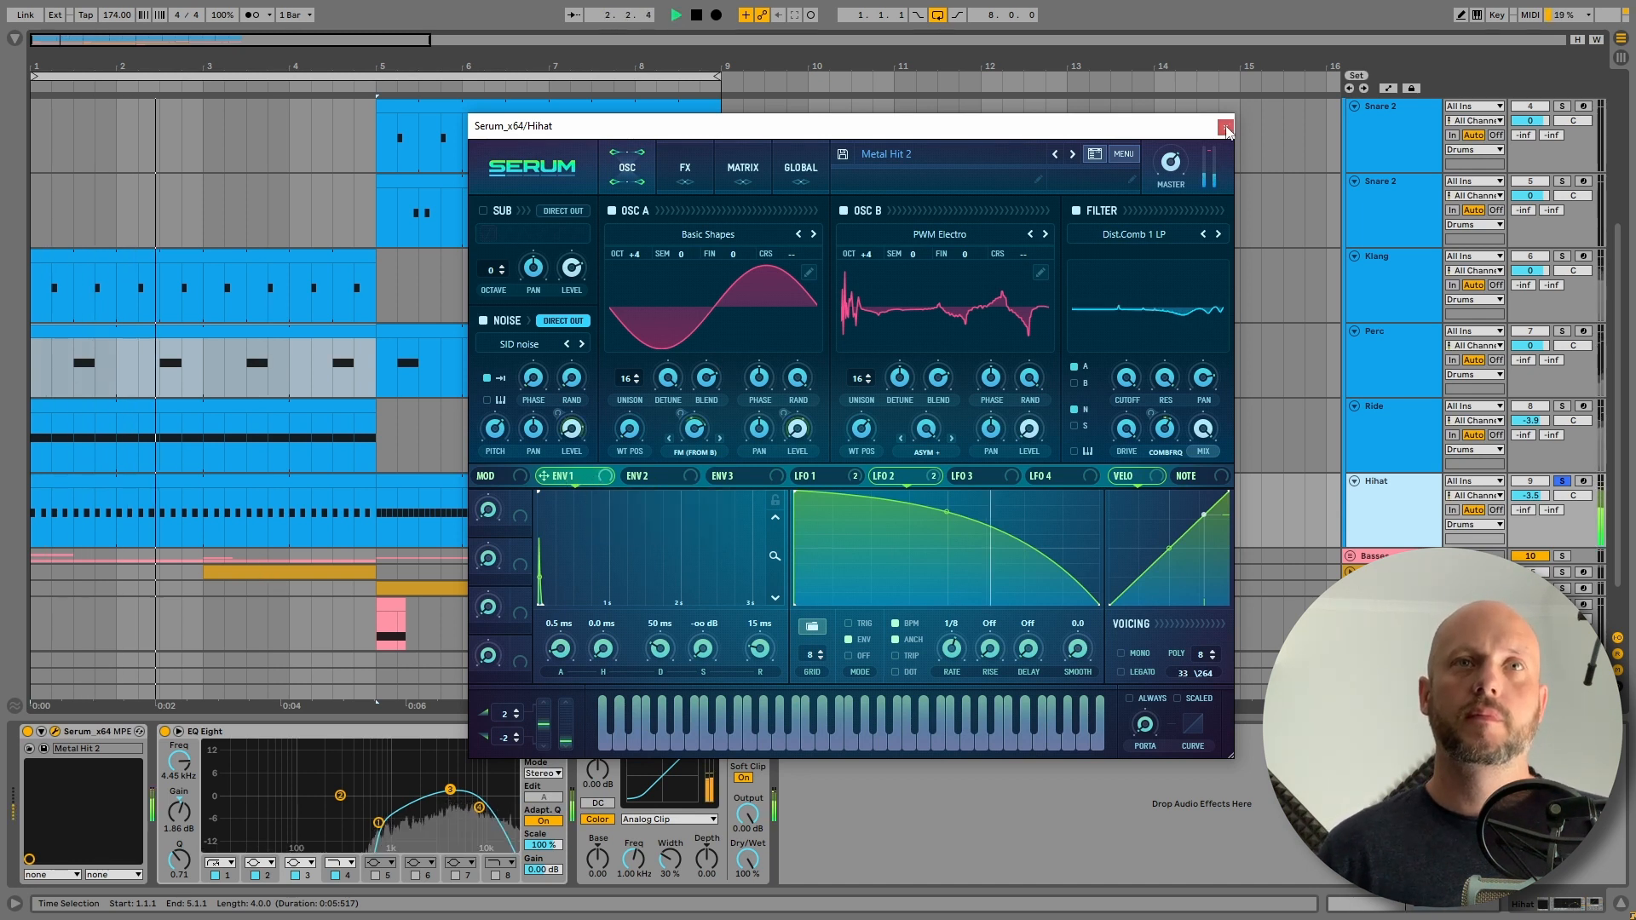
pyautogui.click(705, 173)
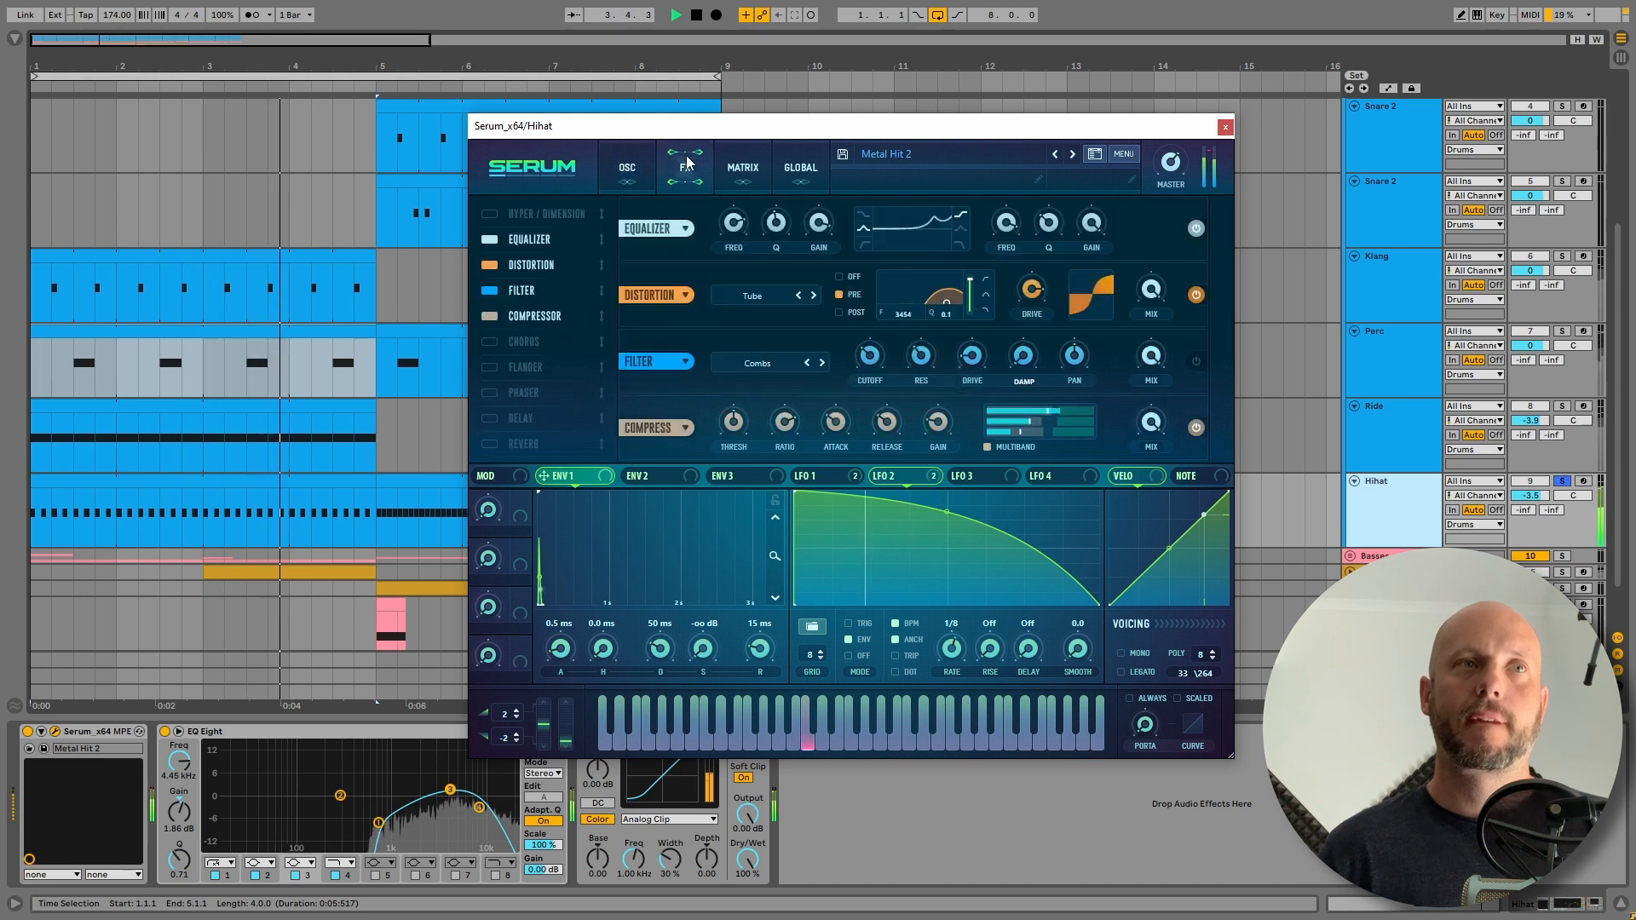
pyautogui.click(627, 168)
# Close the Hihat's Serum window, play the Drums group soloed, and unsolo it before stopping playback.
pyautogui.click(1225, 127)
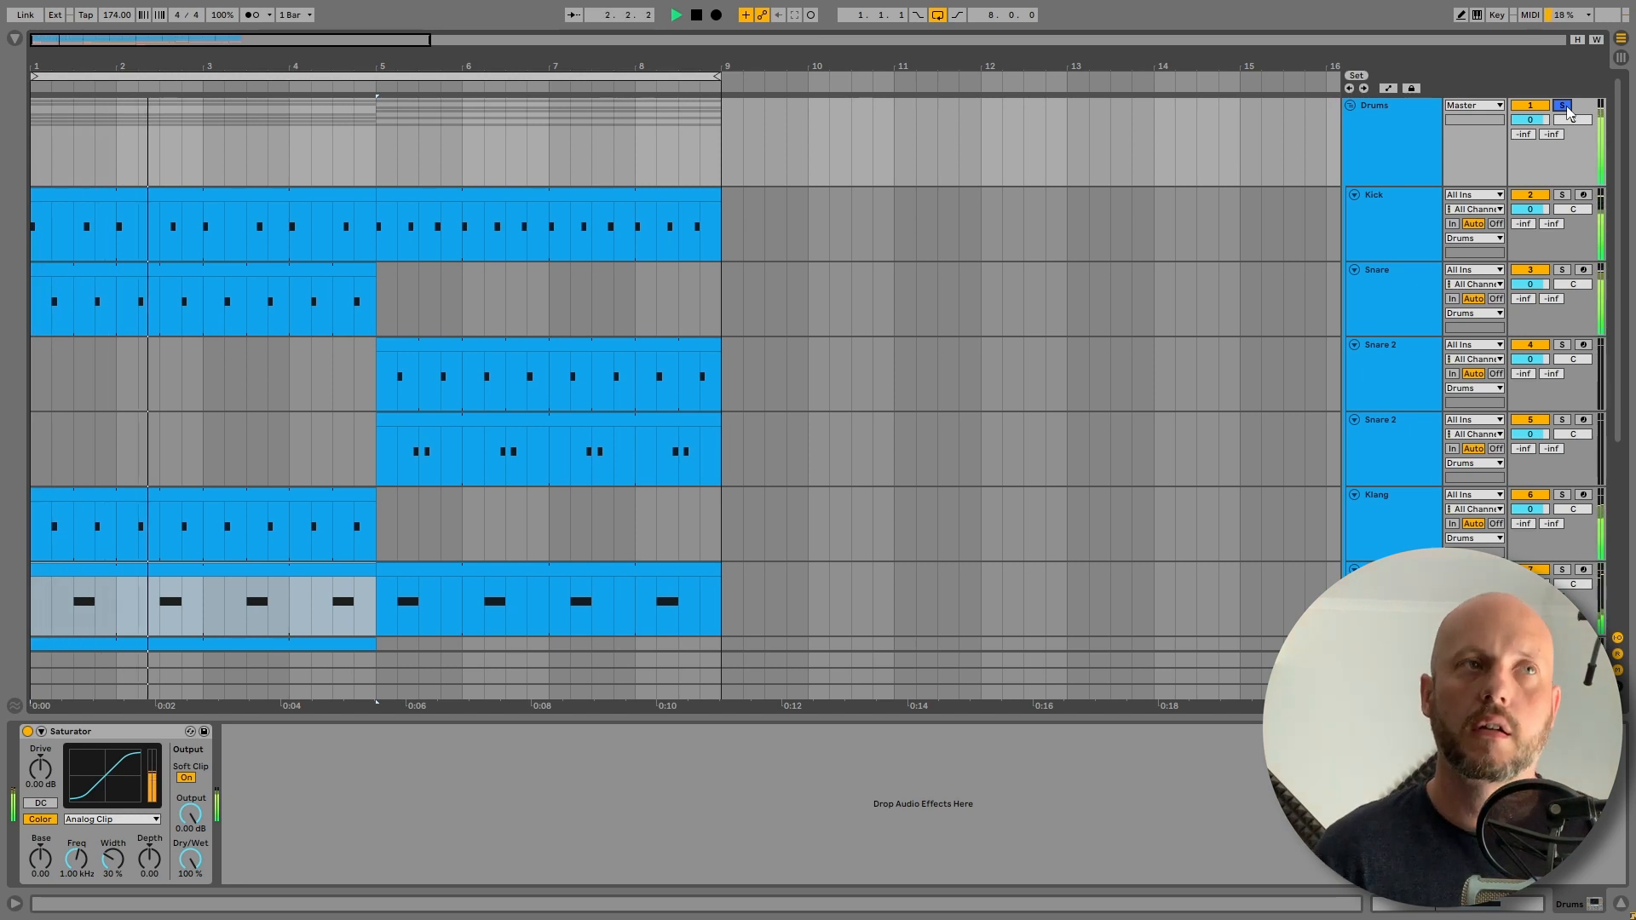
pyautogui.click(1563, 106)
pyautogui.press('space')
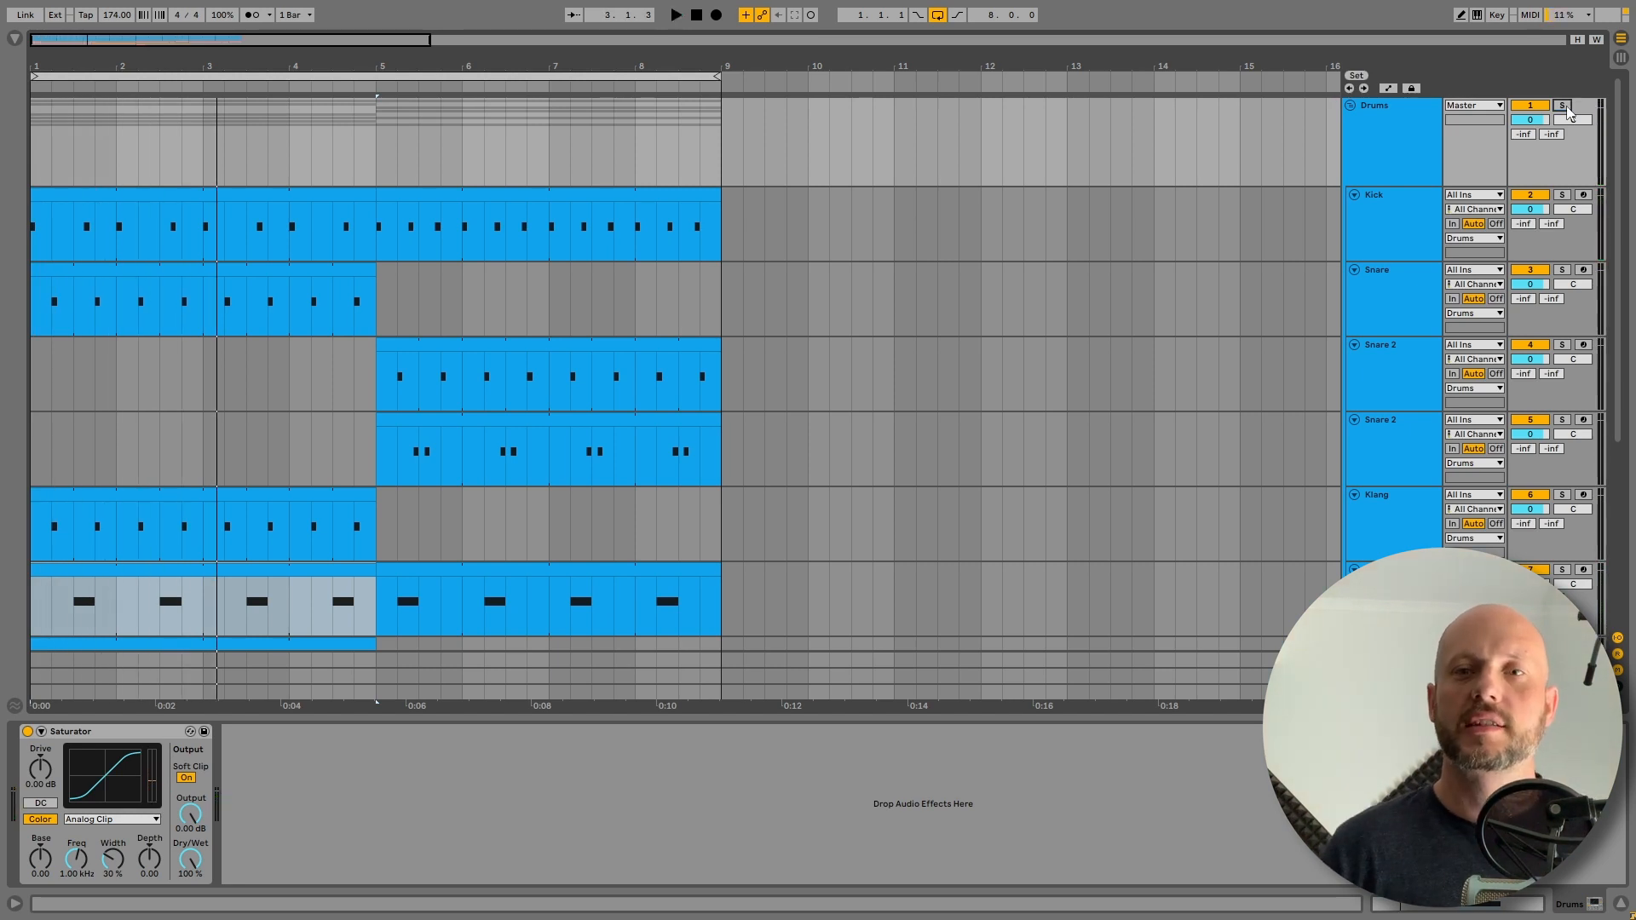